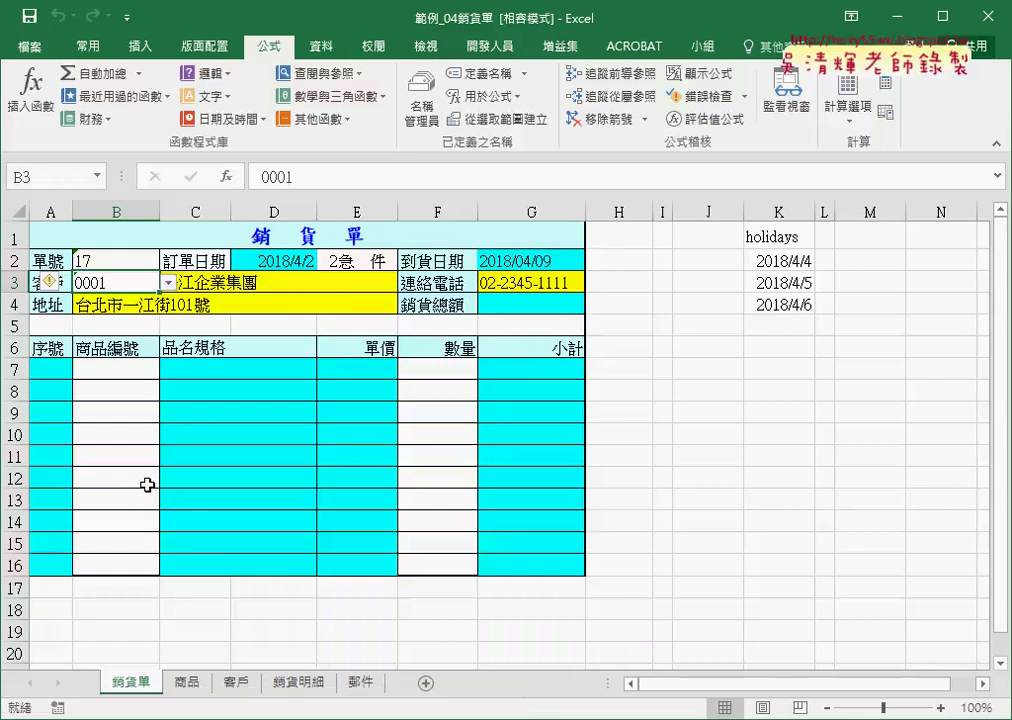
Fill A4:D5 on 客戶 down to row 7, creating customers 0005 and 0006.
left_click(168, 283)
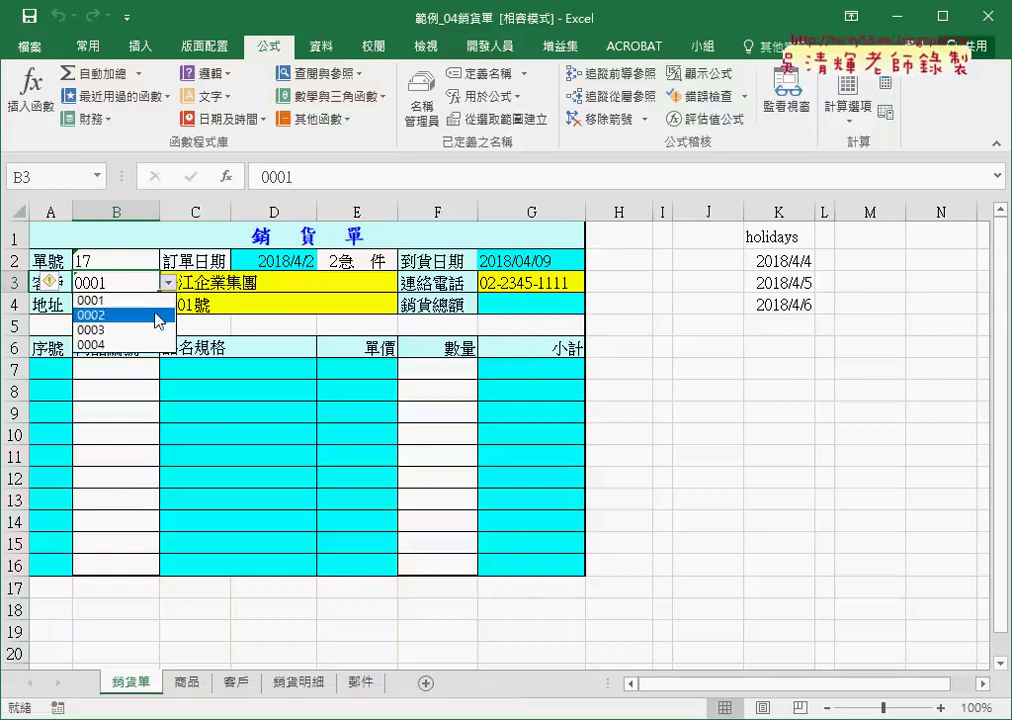
key("Escape")
left_click(237, 683)
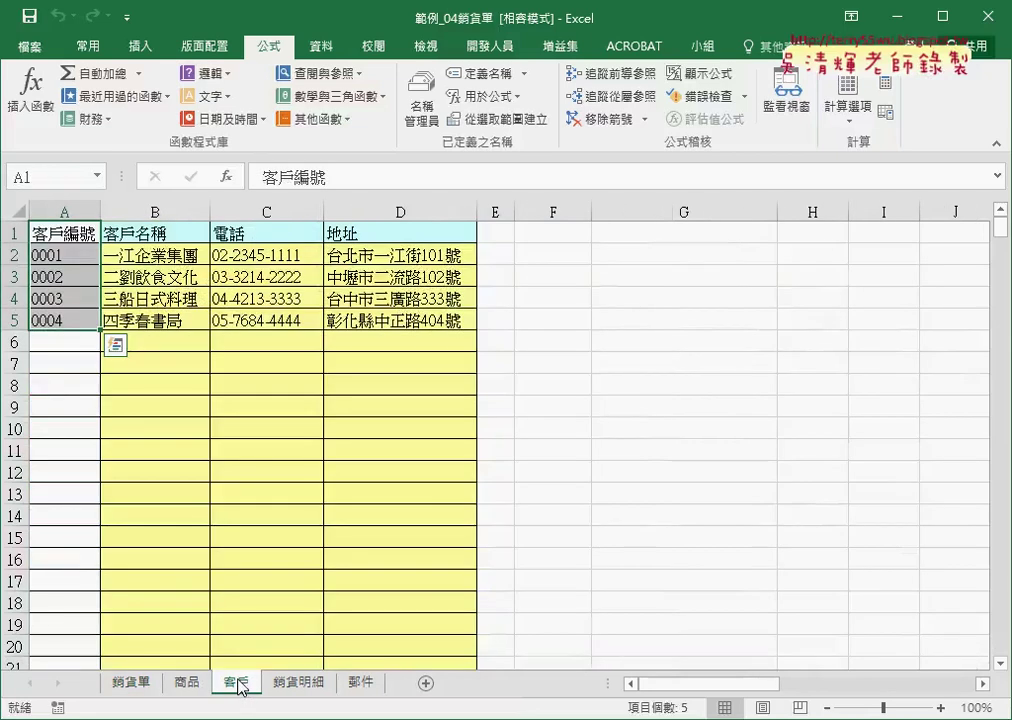
left_click_drag(77, 299, 360, 320)
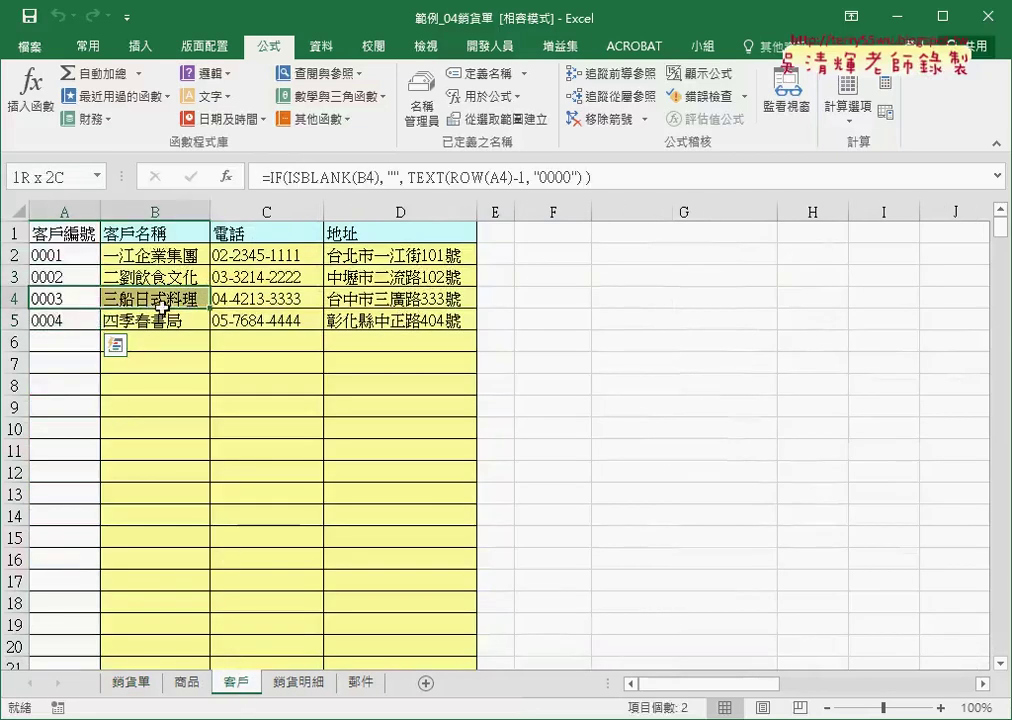
left_click_drag(477, 328, 480, 372)
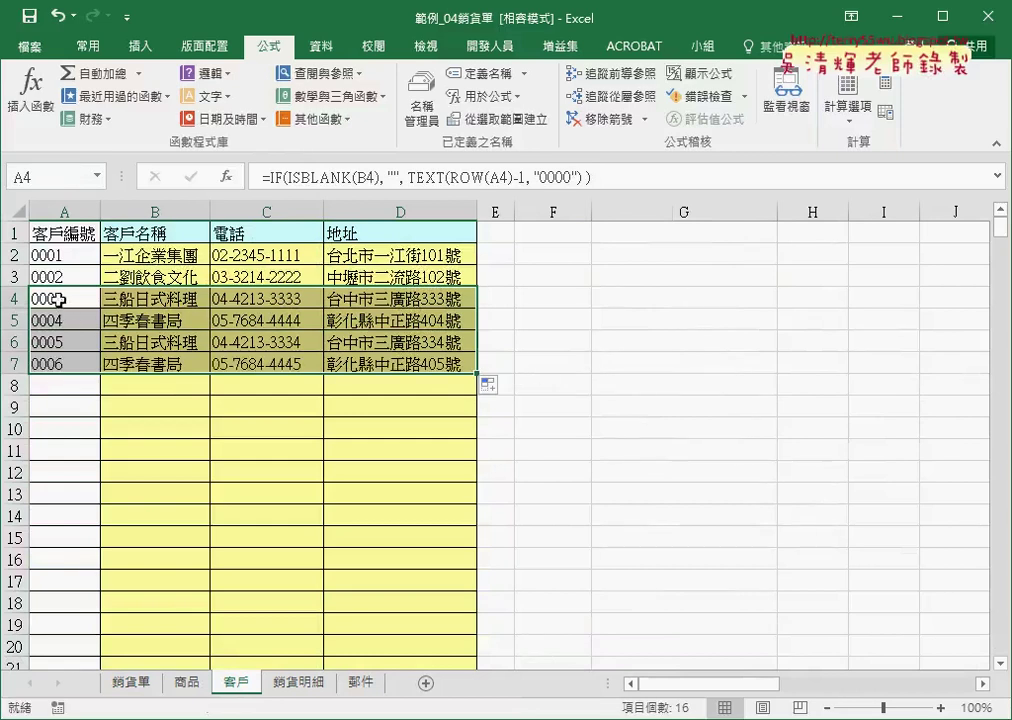
left_click(221, 407)
left_click_drag(57, 350, 60, 364)
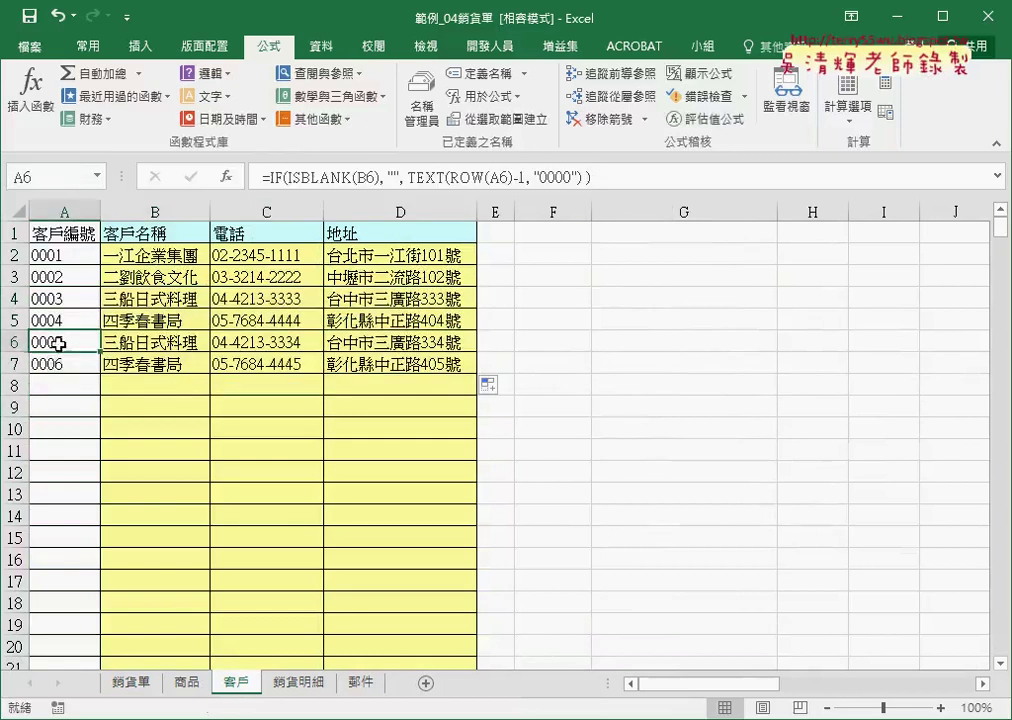
Check B3's customer ID list on 銷貨單, then select column A on 客戶.
left_click(130, 688)
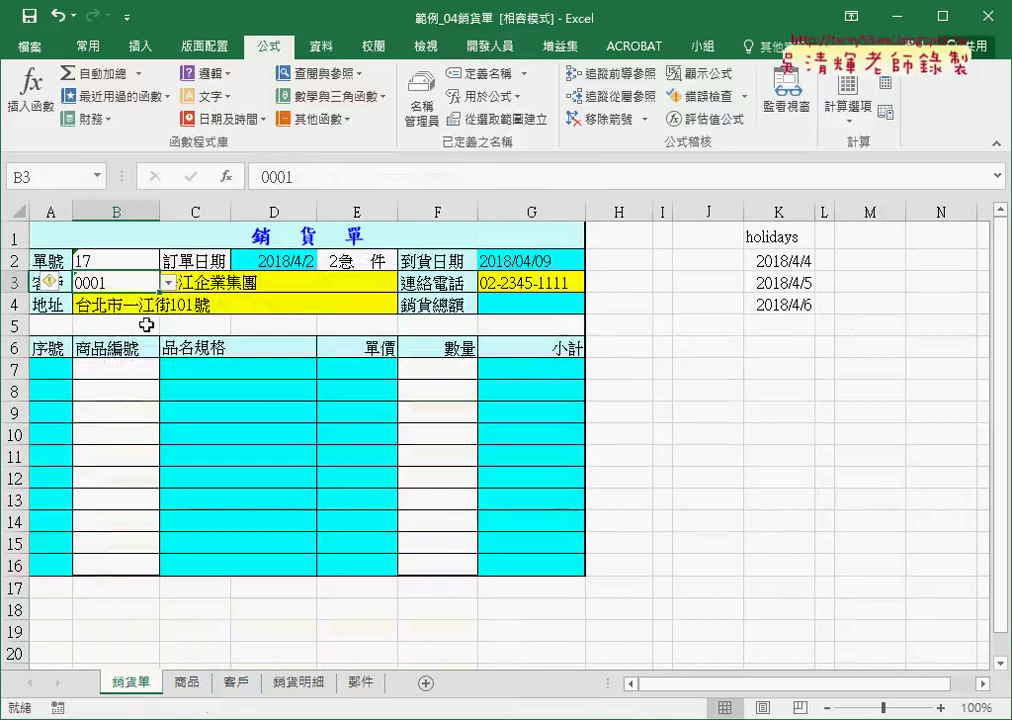
left_click(167, 284)
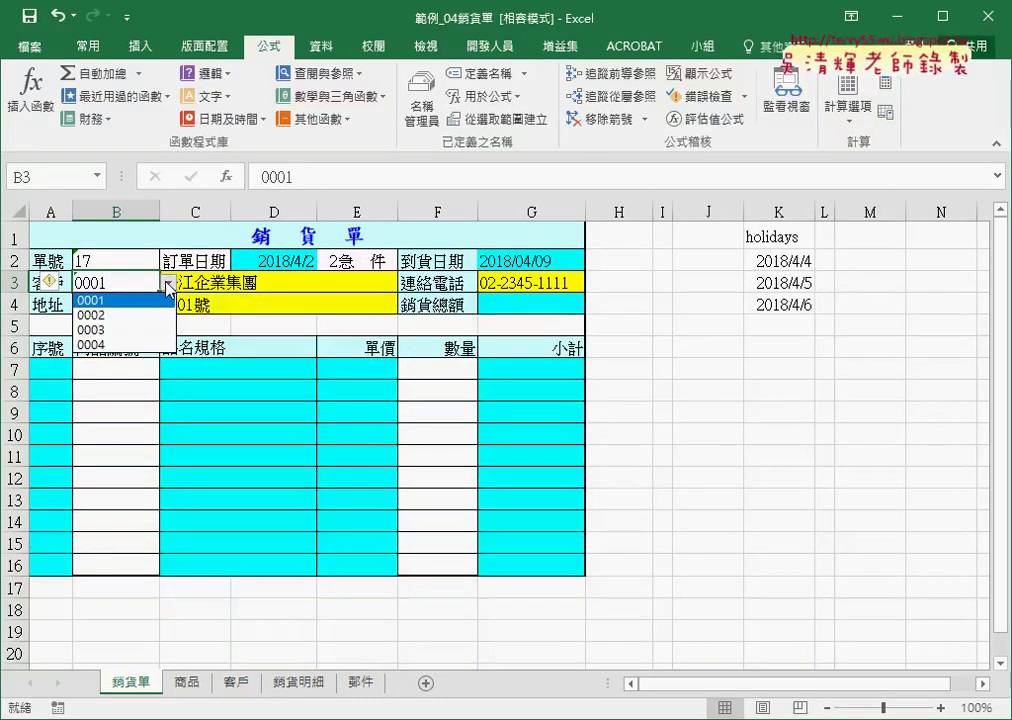
left_click(230, 686)
left_click(236, 684)
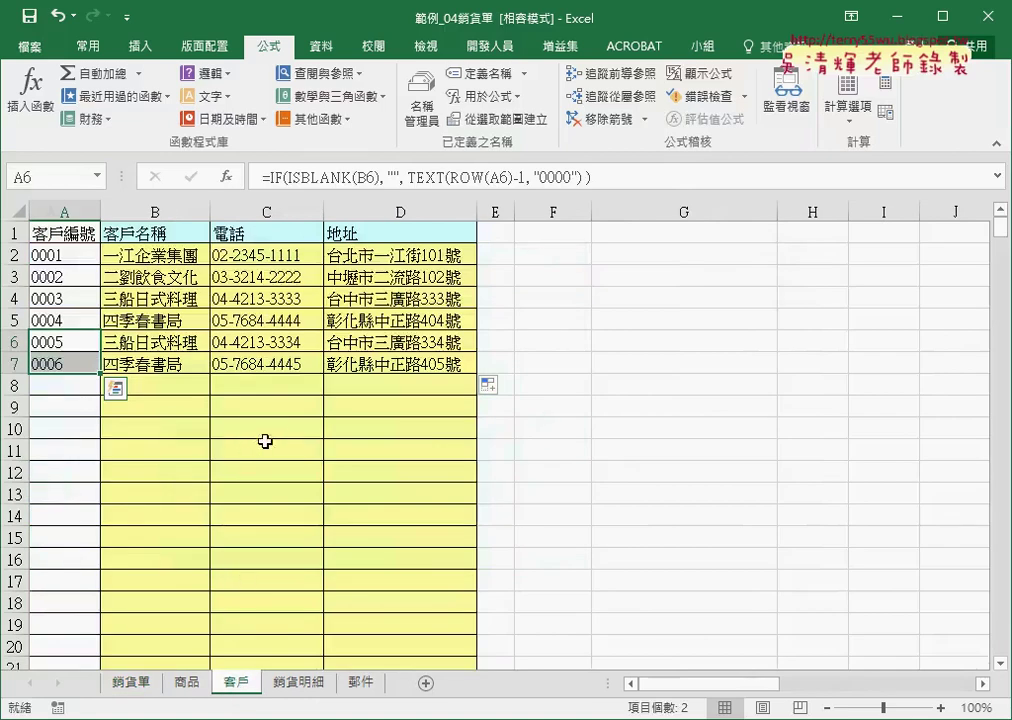
left_click(68, 213)
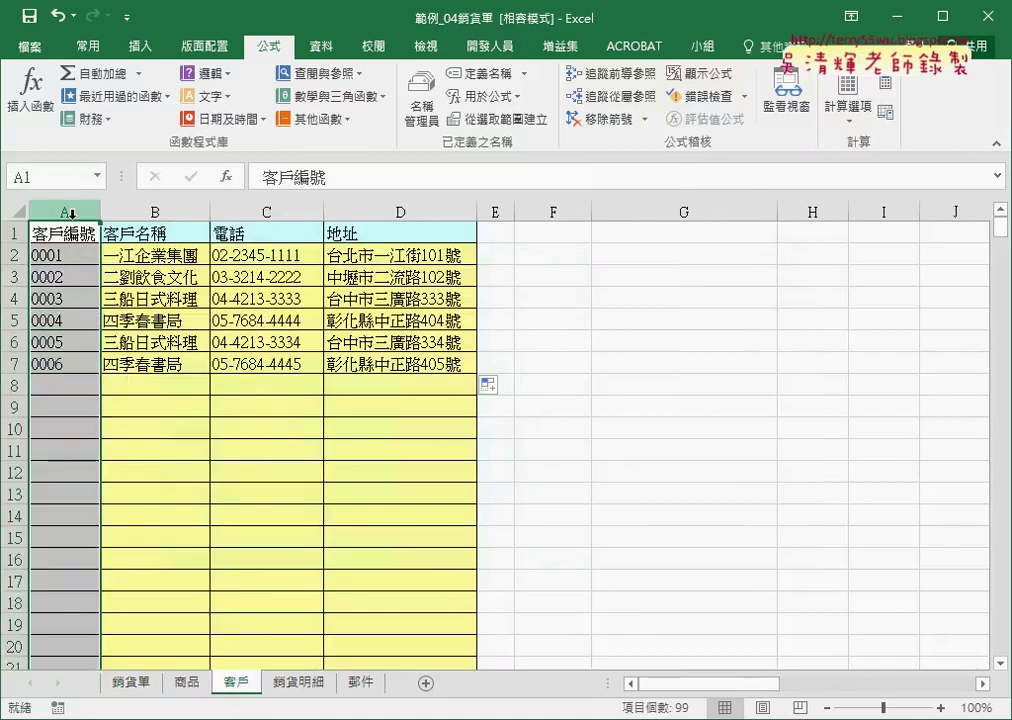
Create the name 客戶編號 from column A's top row, replacing the existing definition.
left_click(485, 122)
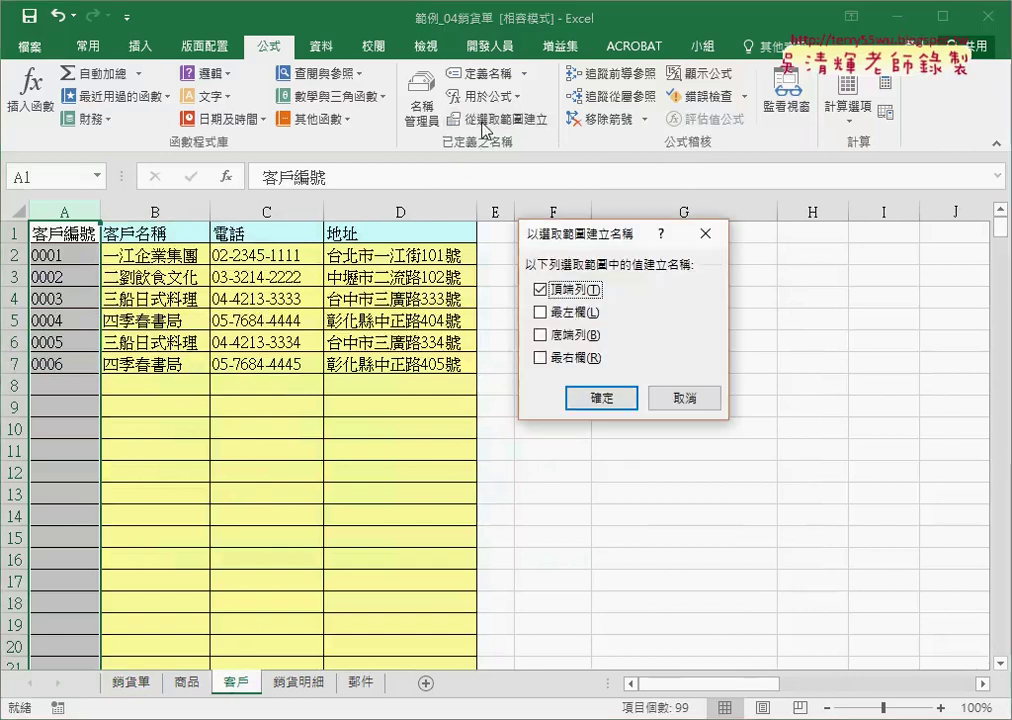
left_click(603, 407)
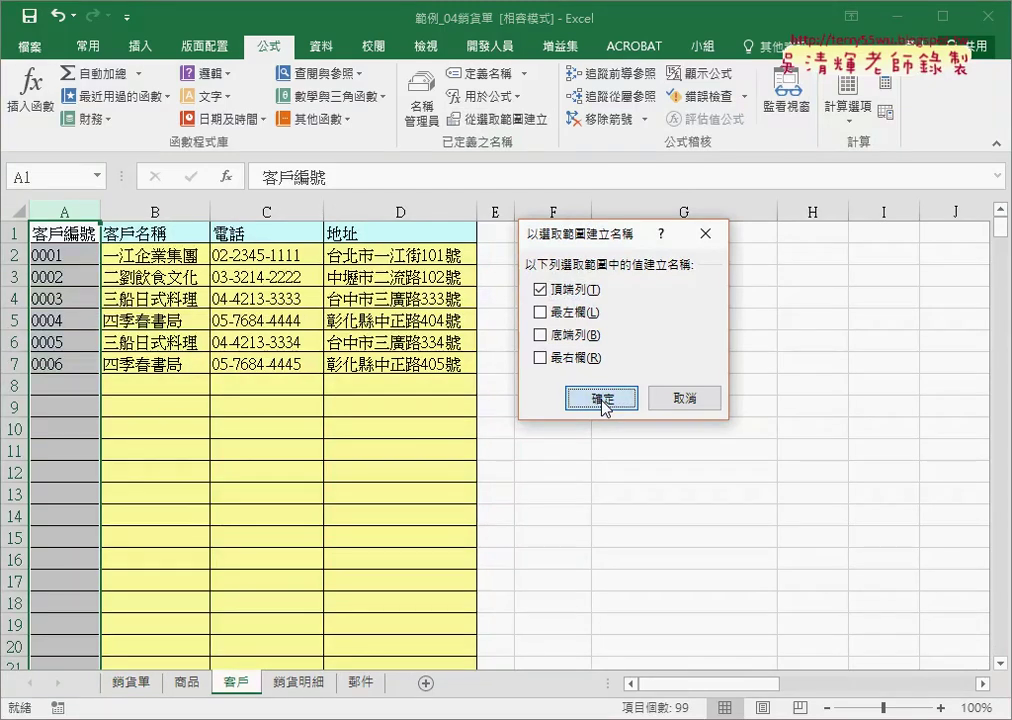
left_click(603, 400)
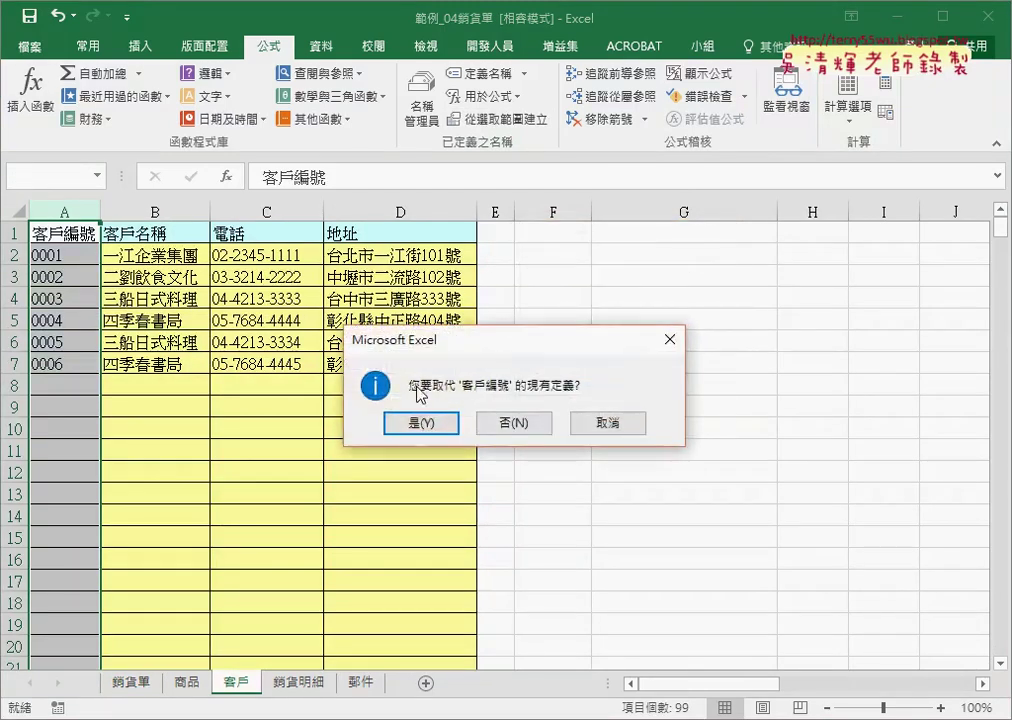
left_click(430, 425)
Confirm B3's customer list on 銷貨單 now includes 0005 and 0006.
left_click(131, 683)
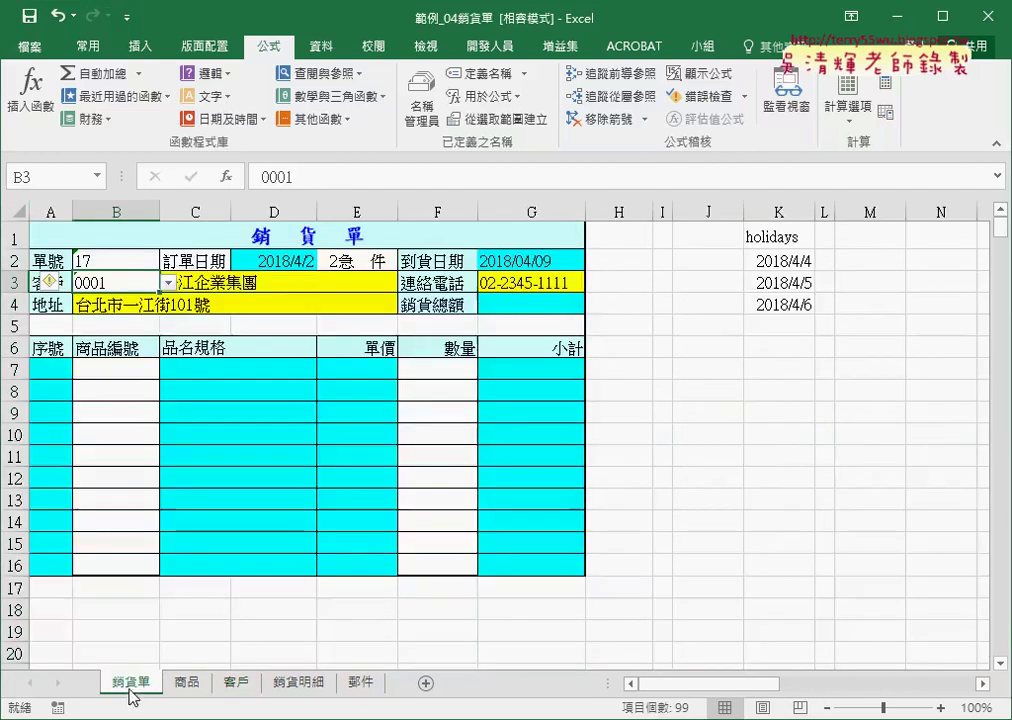
left_click(168, 284)
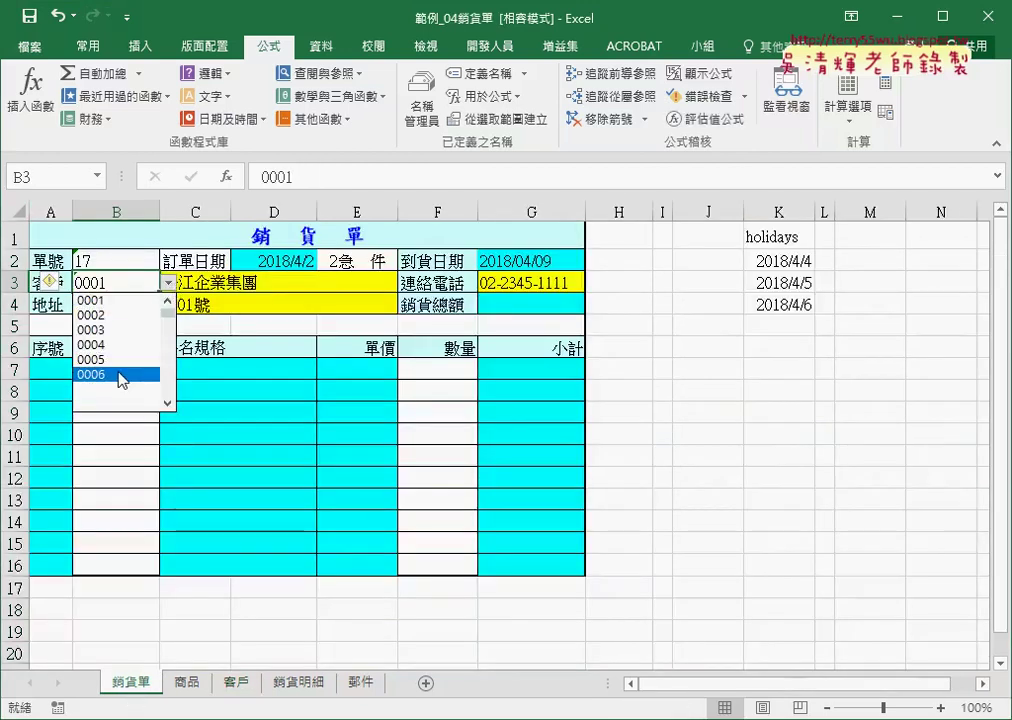
mouse_move(168, 308)
left_mouse_down()
mouse_move(170, 338)
mouse_move(172, 297)
left_mouse_up()
left_click(248, 639)
Paste the ID formula into A8:A19 on 客戶, then remove the formulas below row 7.
left_click(237, 682)
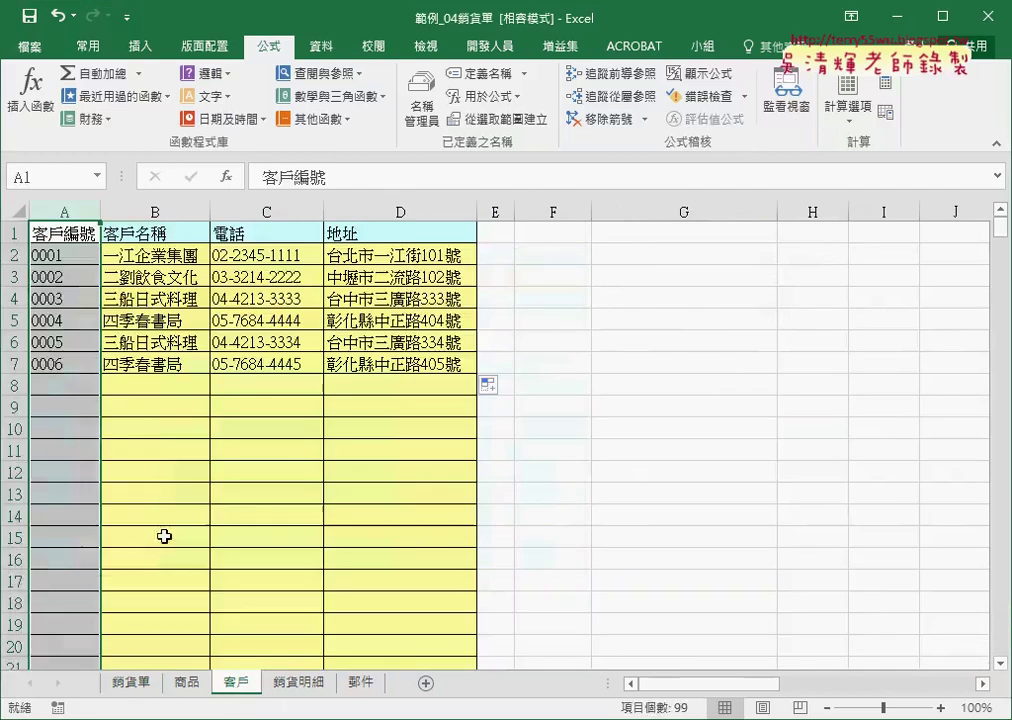
left_click_drag(79, 388, 79, 630)
scroll(79, 620, "down", 3)
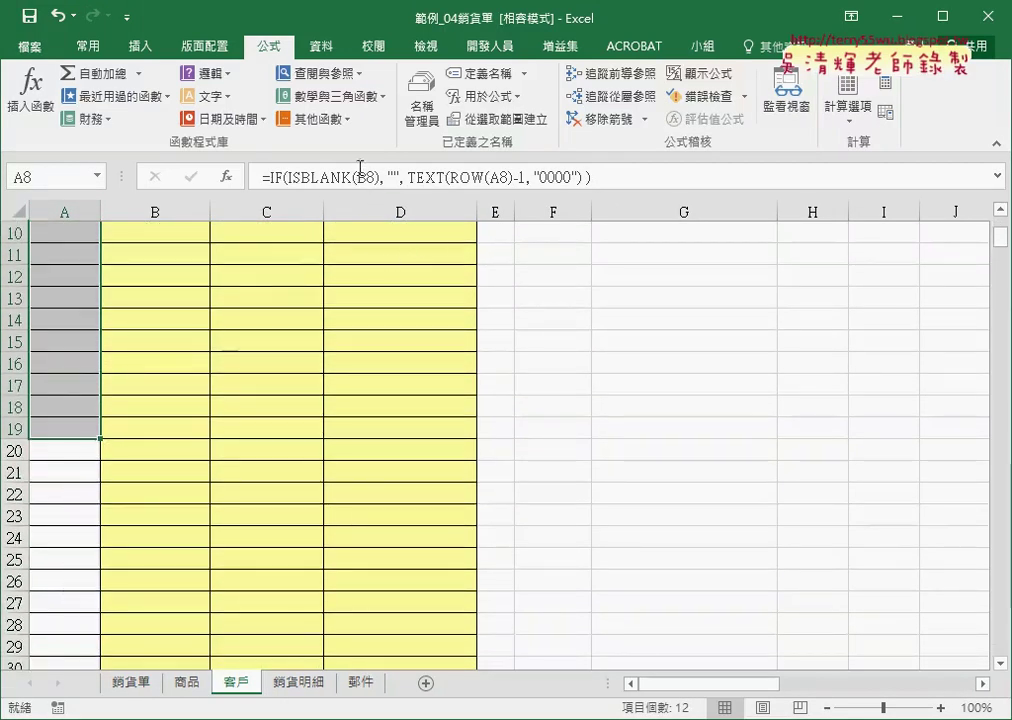
key("ctrl+v")
scroll(268, 306, "up", 3)
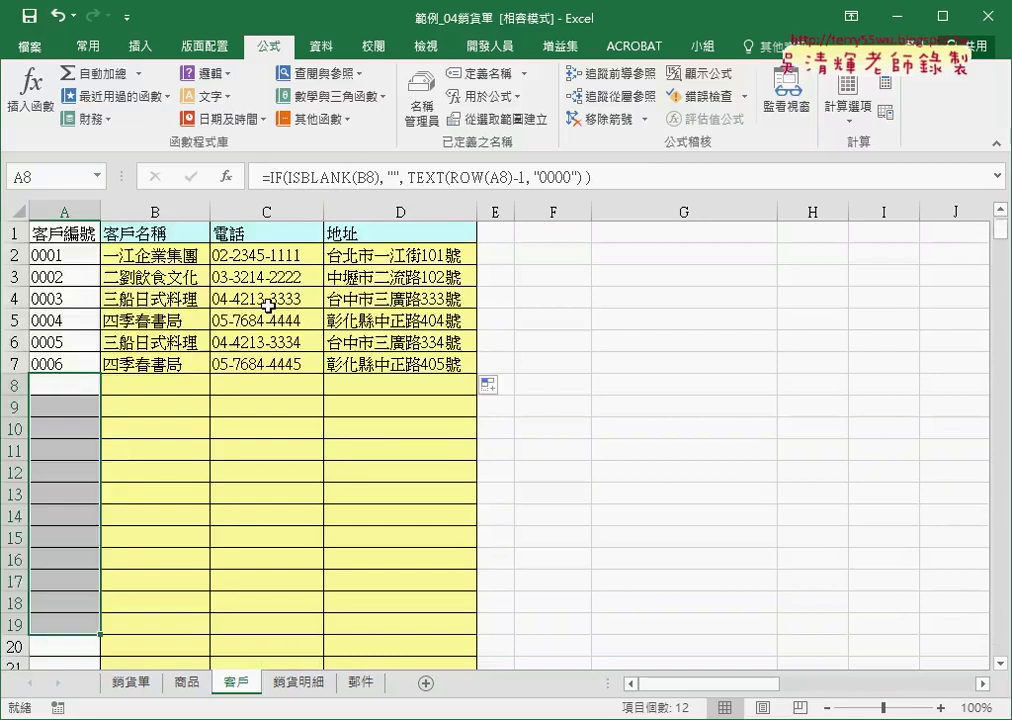
left_click(74, 388)
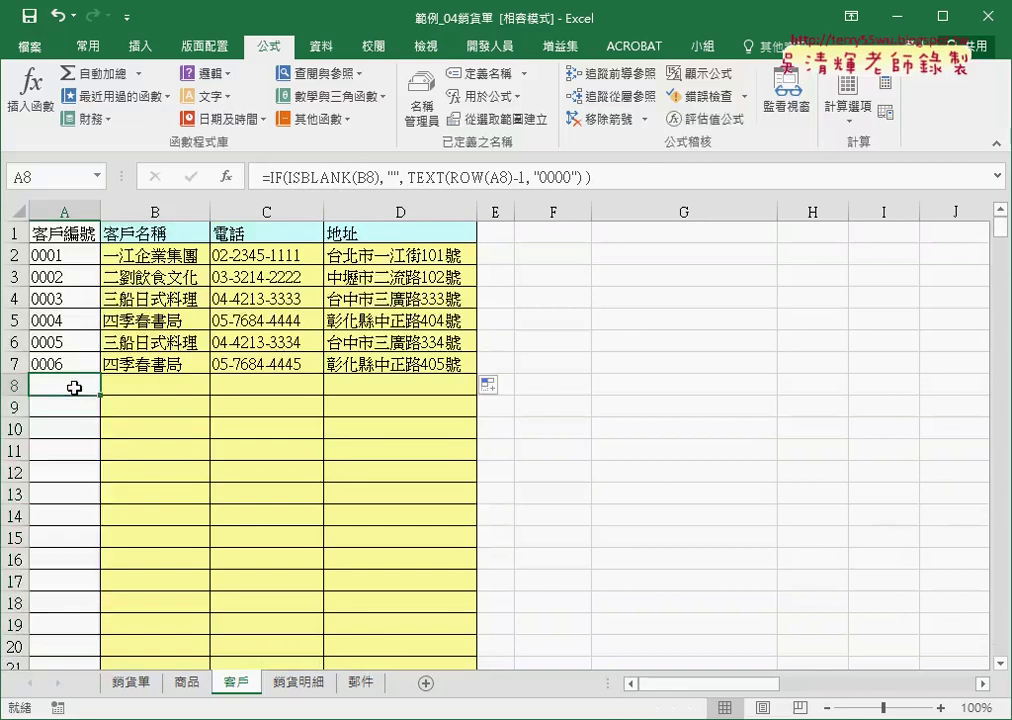
key("ctrl+shift+Down")
key("ctrl+z")
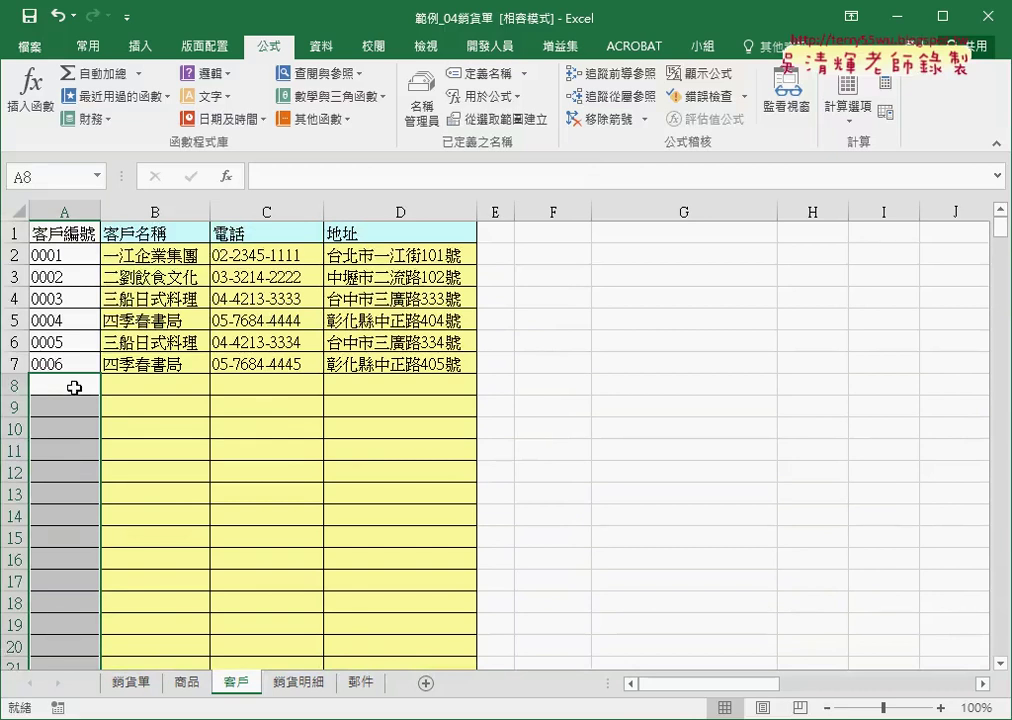
Recheck B3's customer list, then insert the new blank sheet 工作表2.
left_click(127, 683)
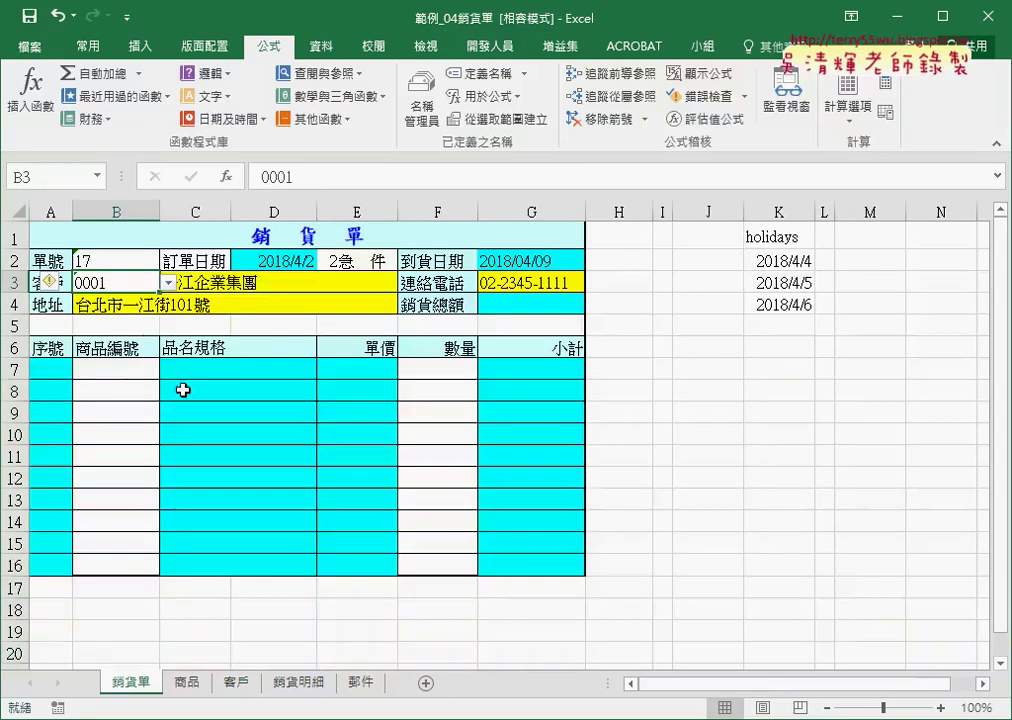
left_click(167, 285)
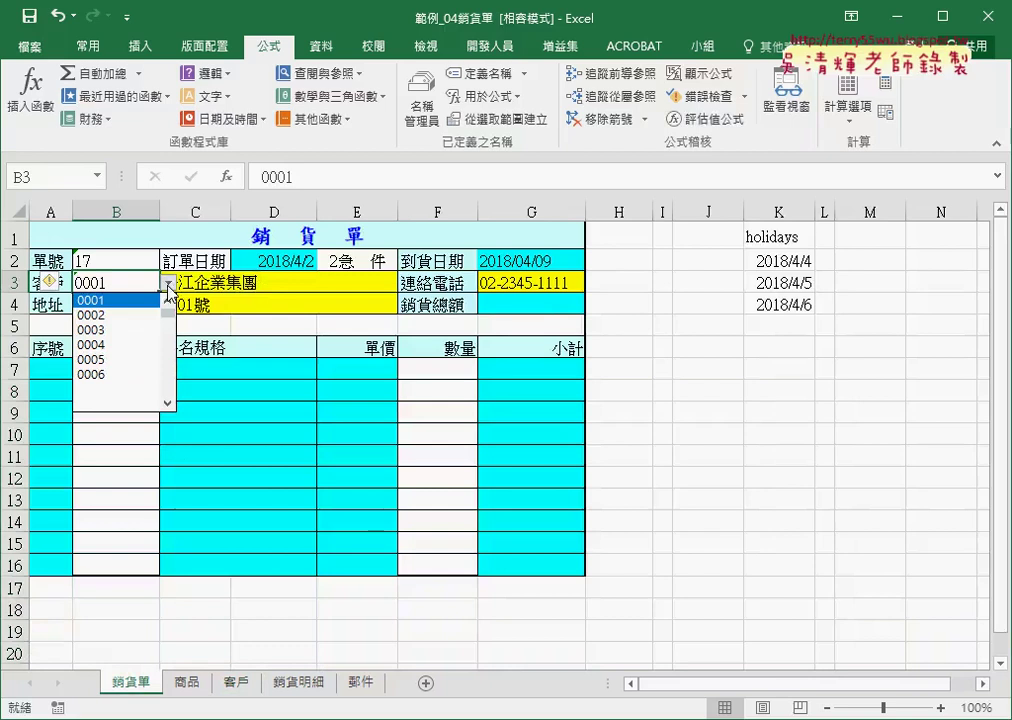
left_click(238, 682)
left_click(240, 682)
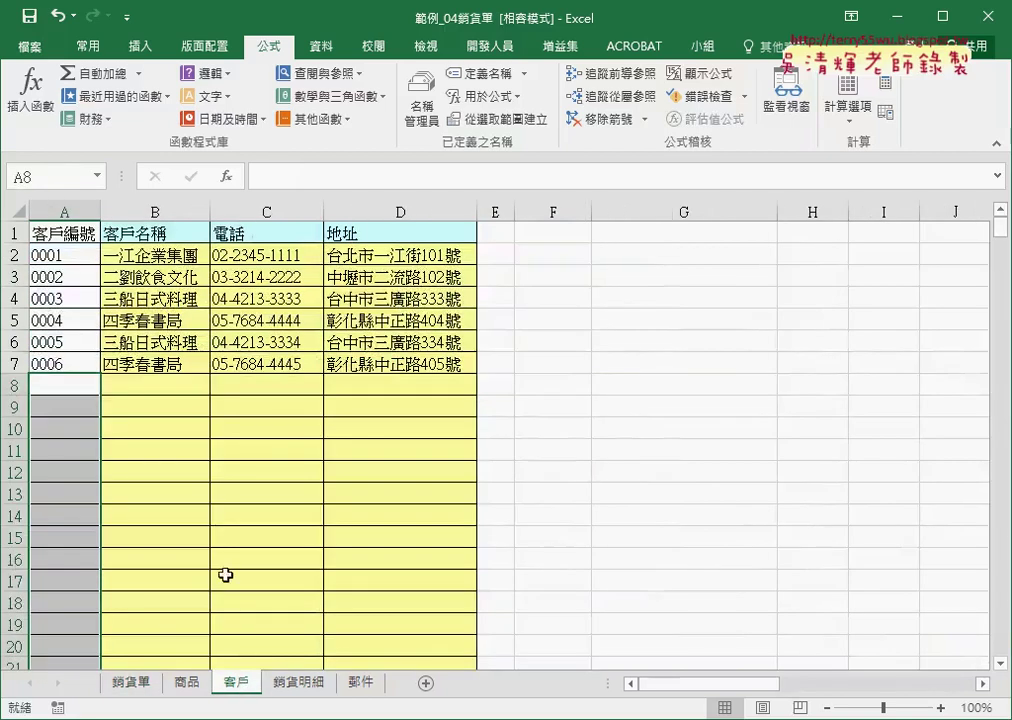
left_click(429, 686)
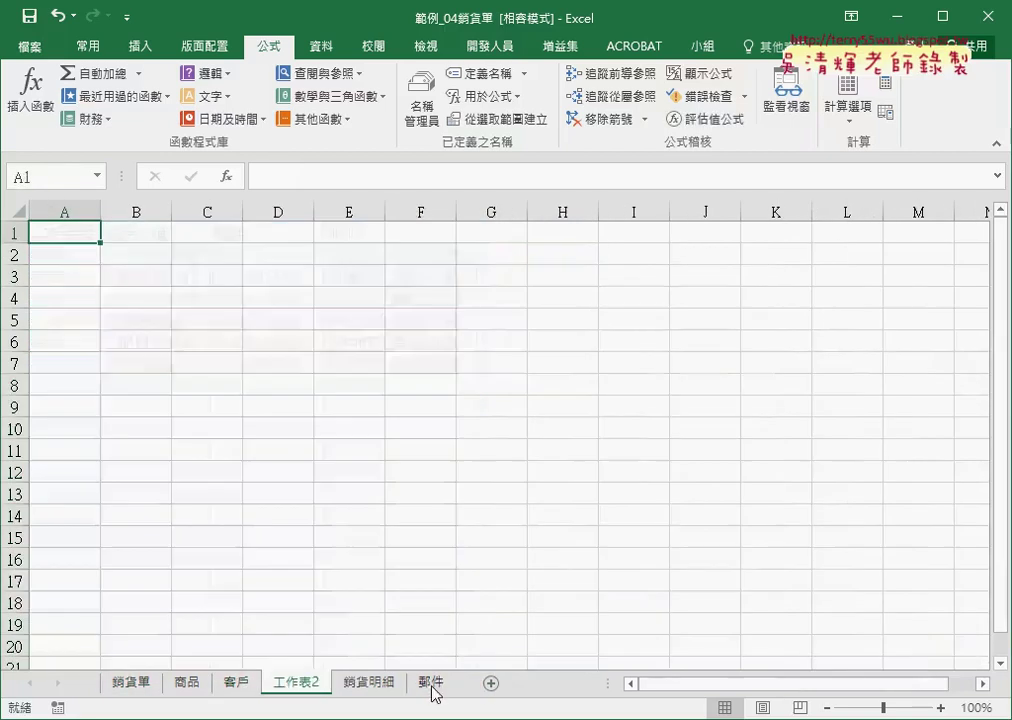
Copy columns A:D from 客戶 and paste them as values at A1 of 工作表2.
left_click(250, 687)
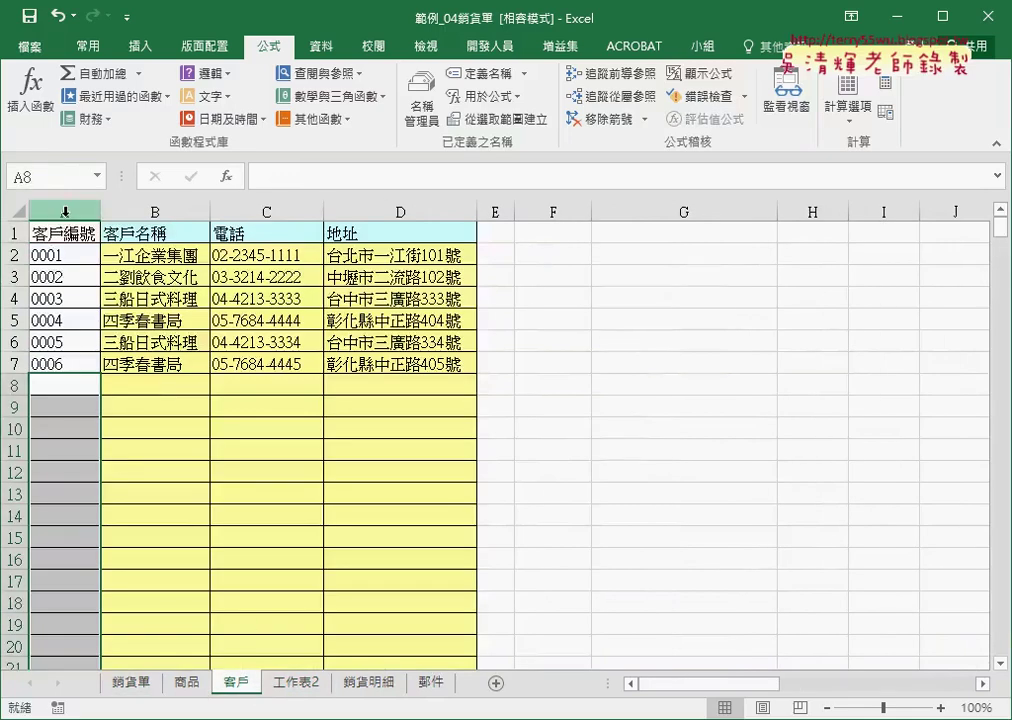
left_click_drag(63, 214, 374, 215)
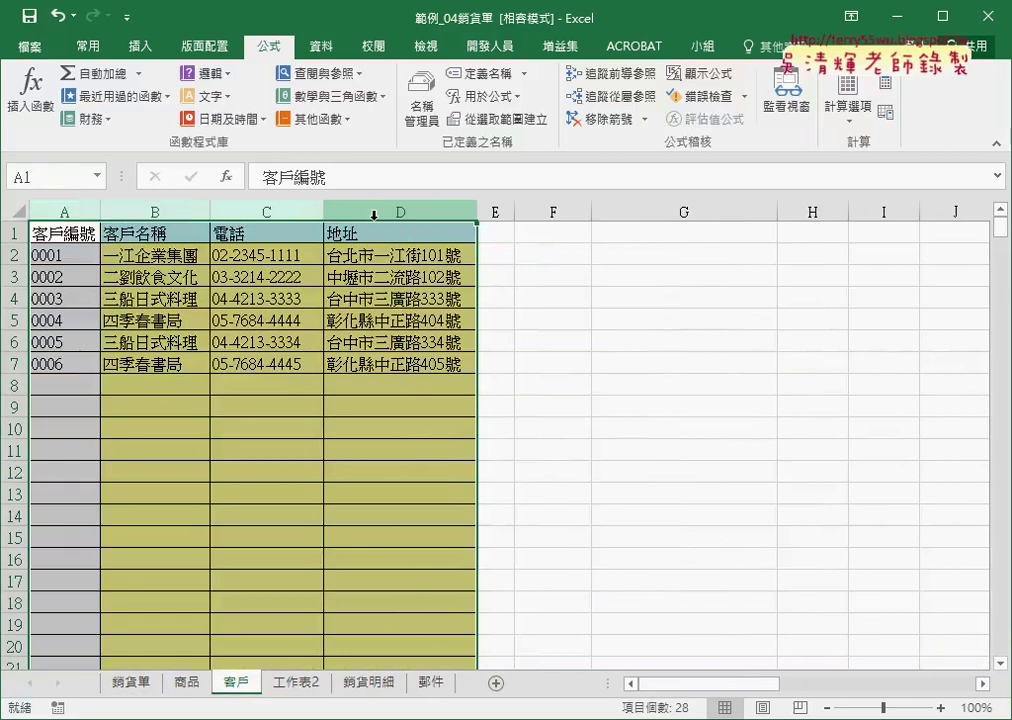
key("ctrl+c")
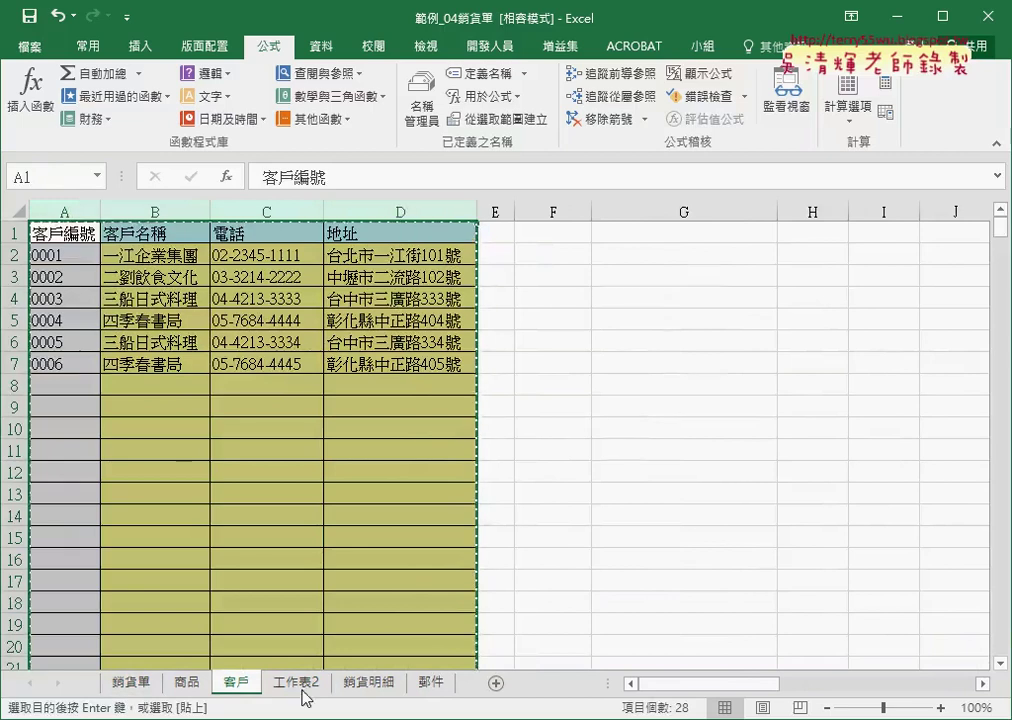
left_click(302, 688)
right_click(80, 230)
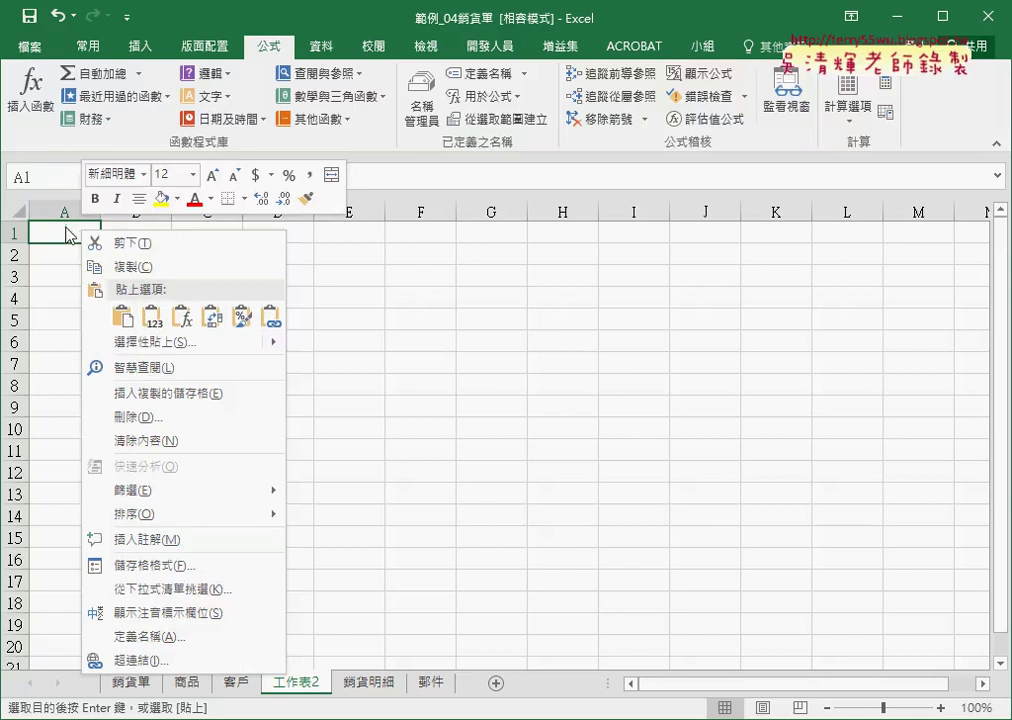
mouse_move(187, 350)
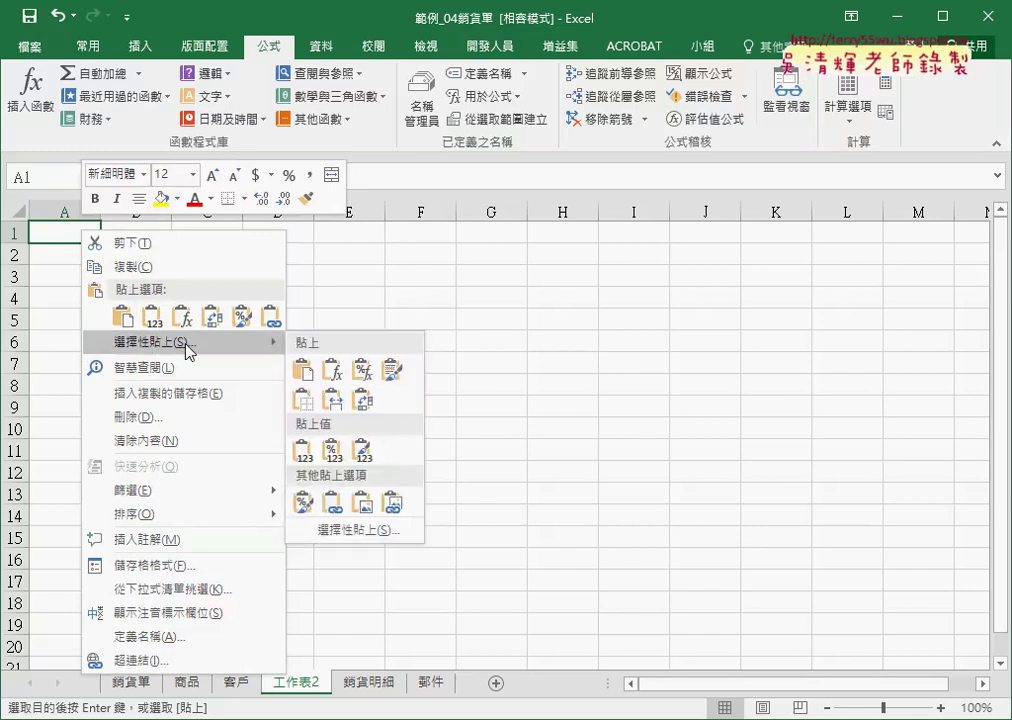
left_click(307, 456)
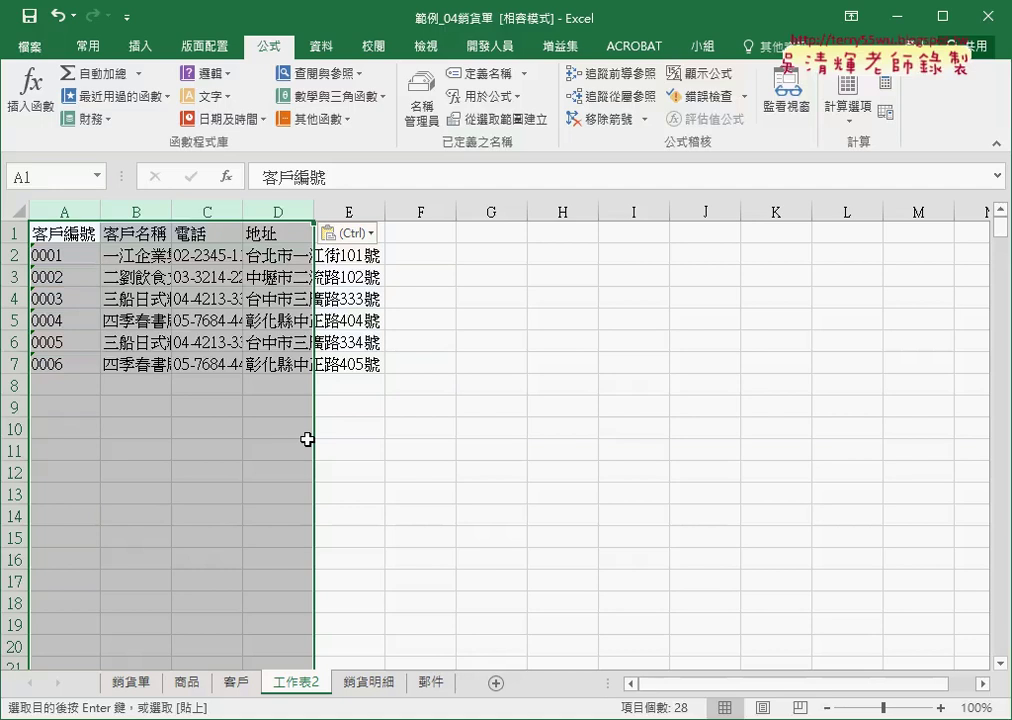
left_click(60, 208)
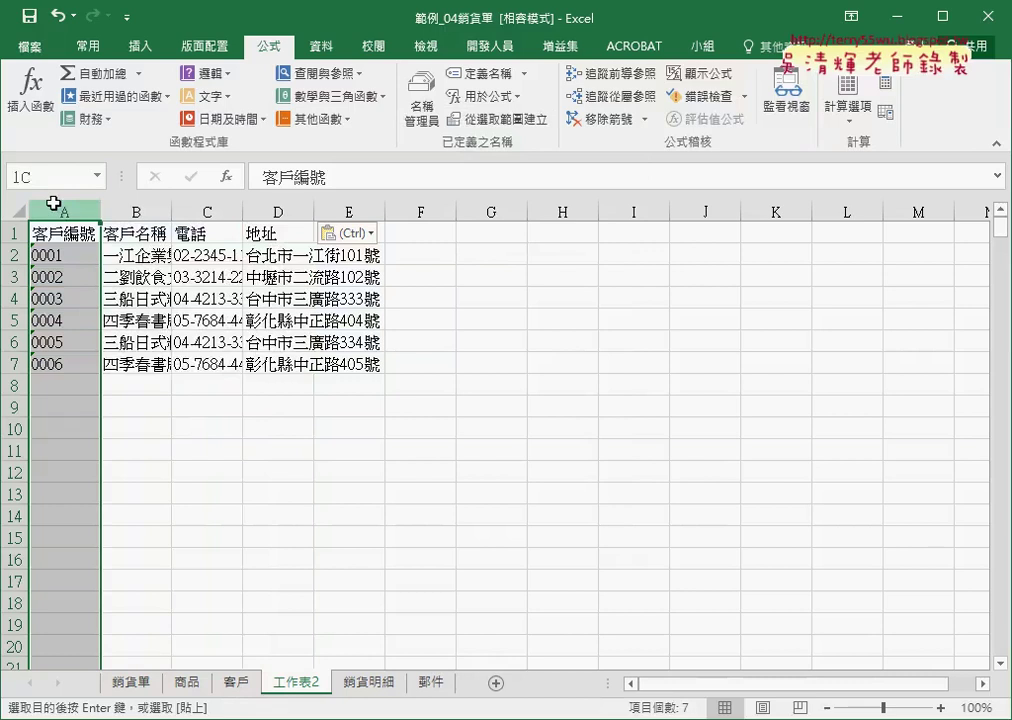
Delete both duplicate 客戶編號 names in the Name Manager.
left_click(515, 120)
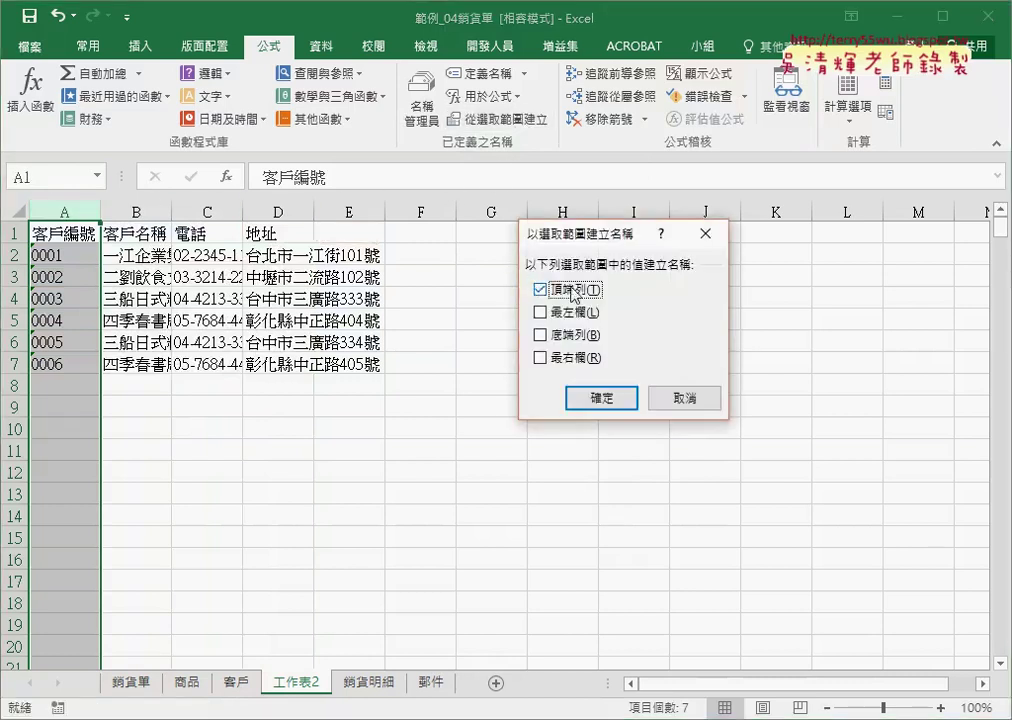
left_click(596, 400)
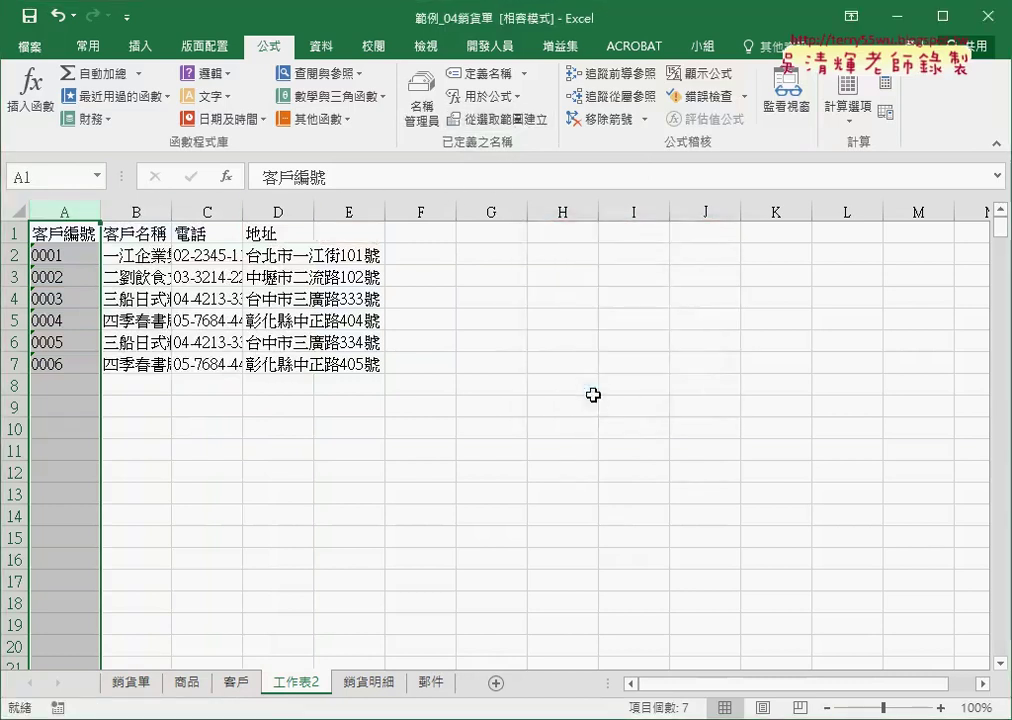
left_click(417, 112)
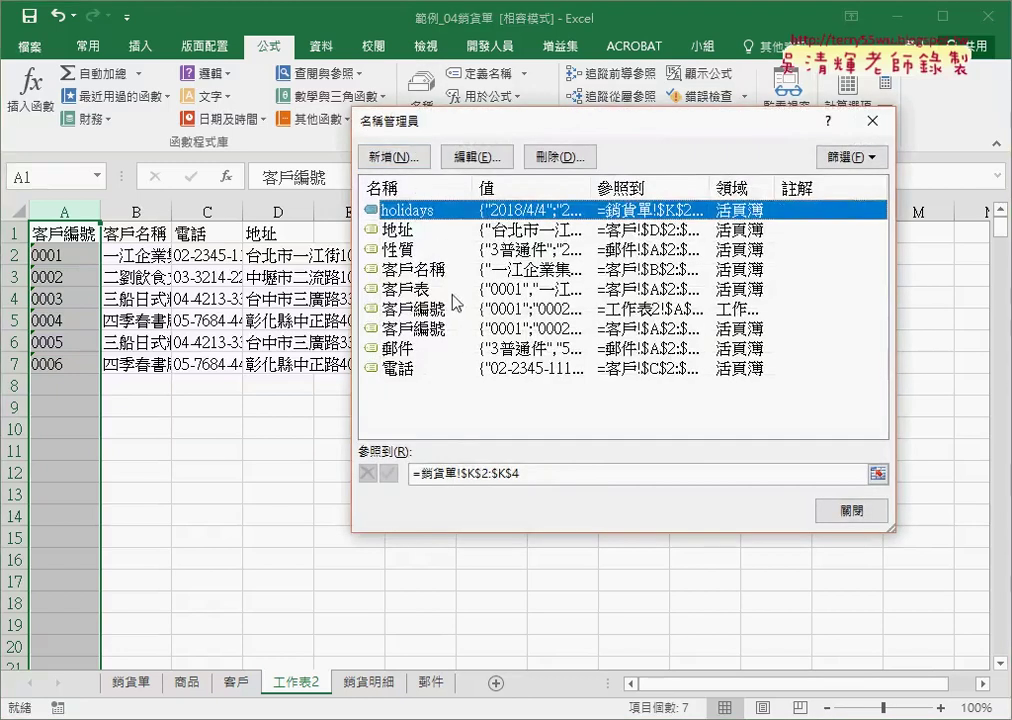
left_click(453, 312)
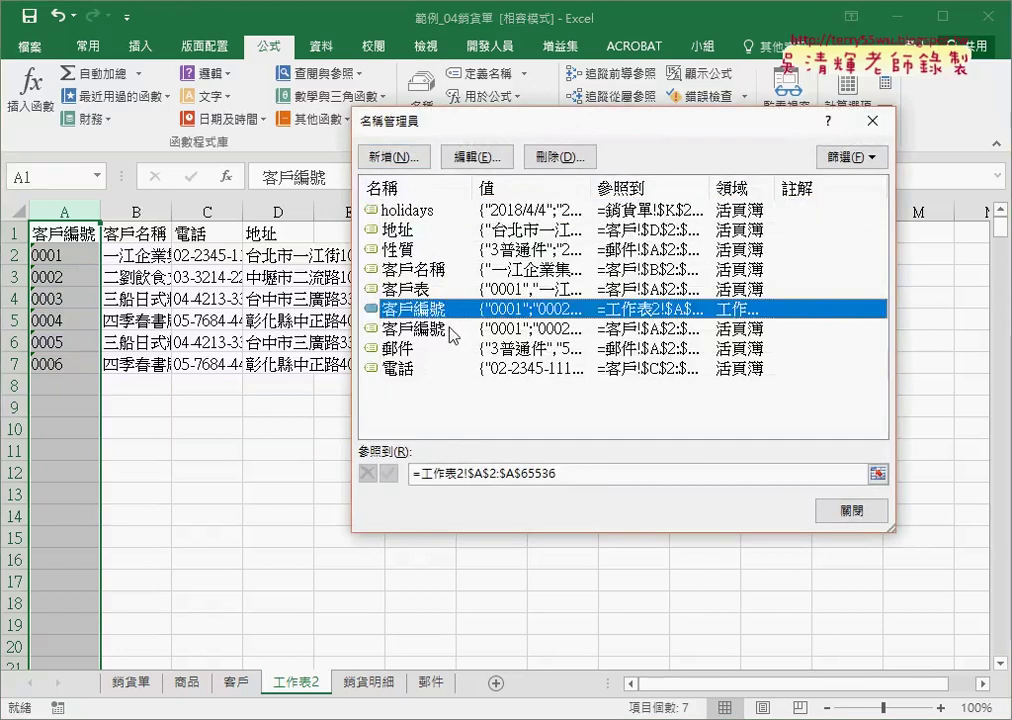
left_click(437, 330, "shift")
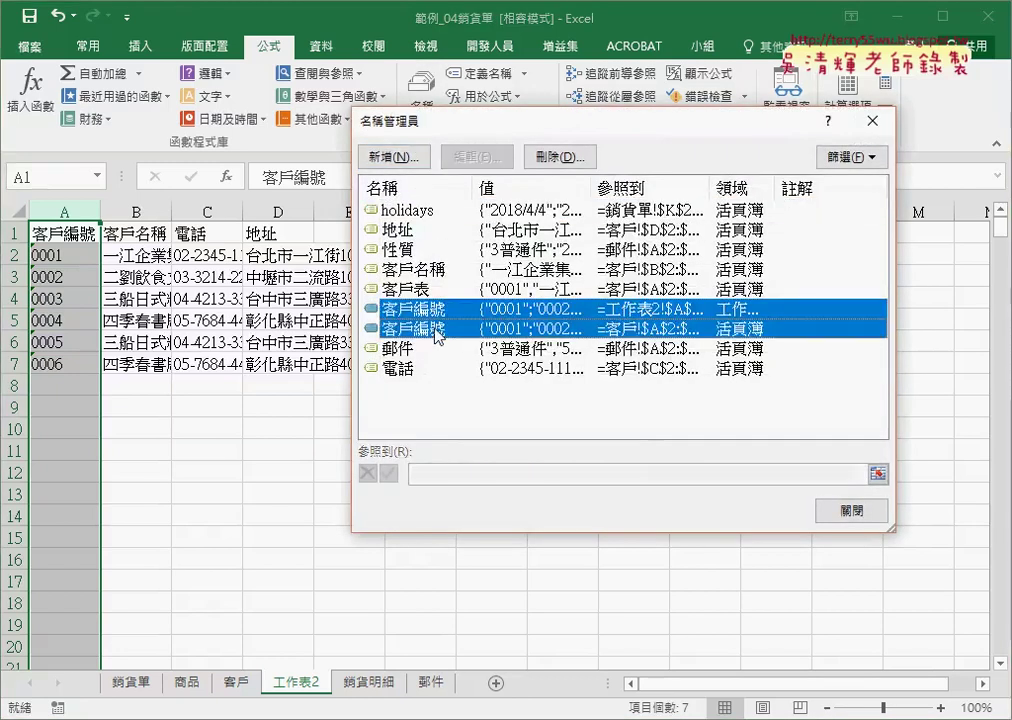
left_click(550, 158)
left_click(469, 424)
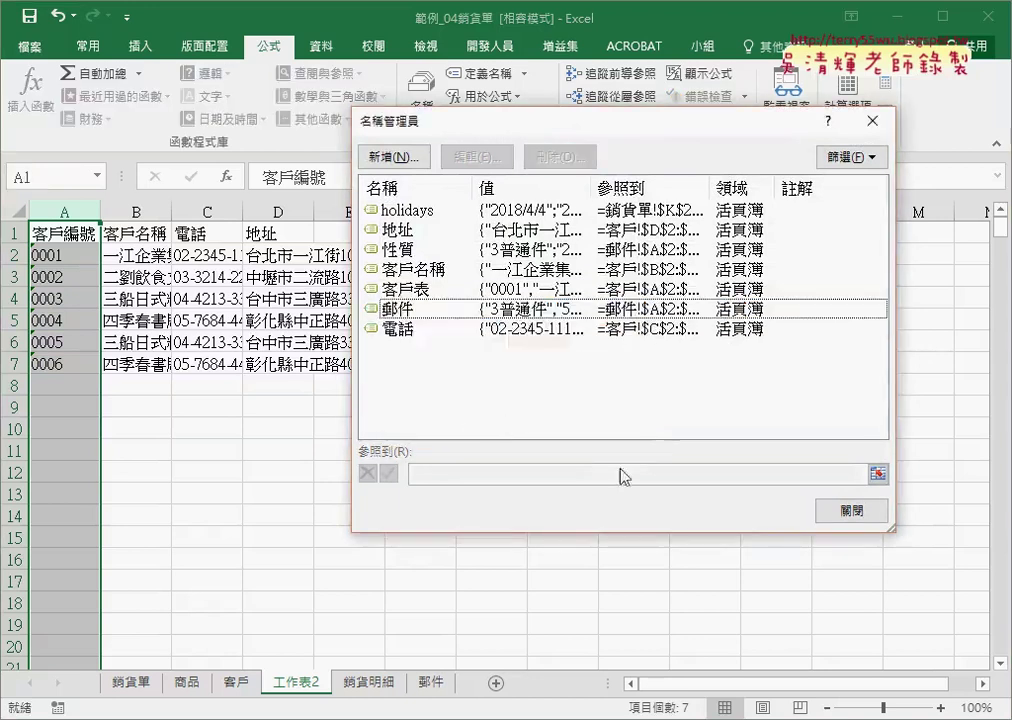
left_click(847, 510)
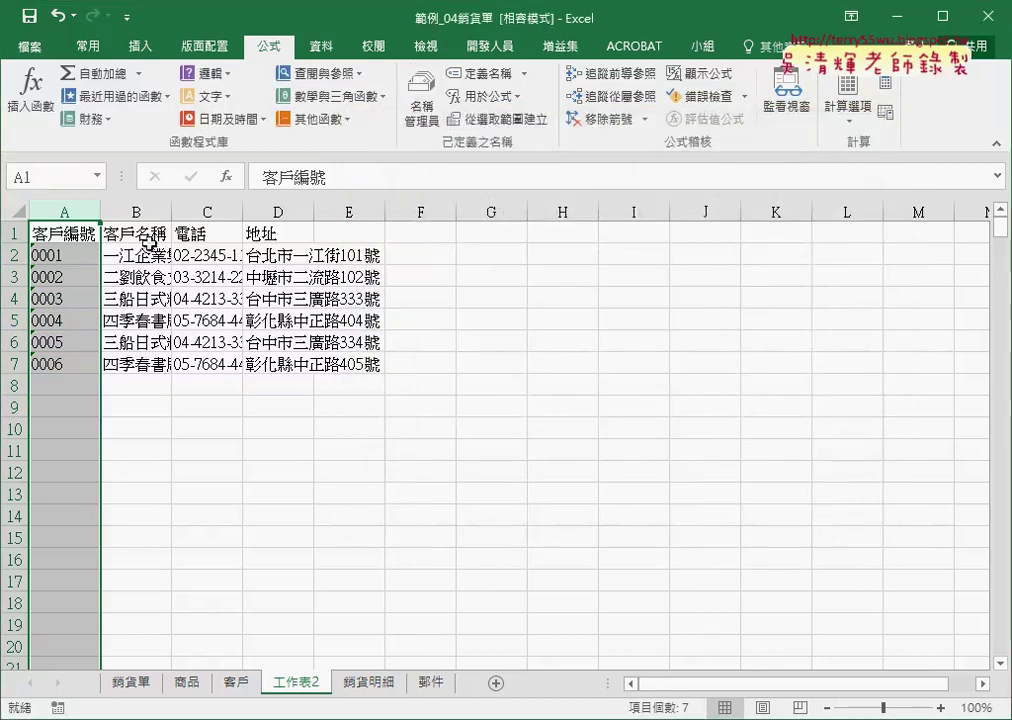
Recreate 客戶編號 from column A's header on 工作表2, then return to 銷貨單.
left_click(477, 122)
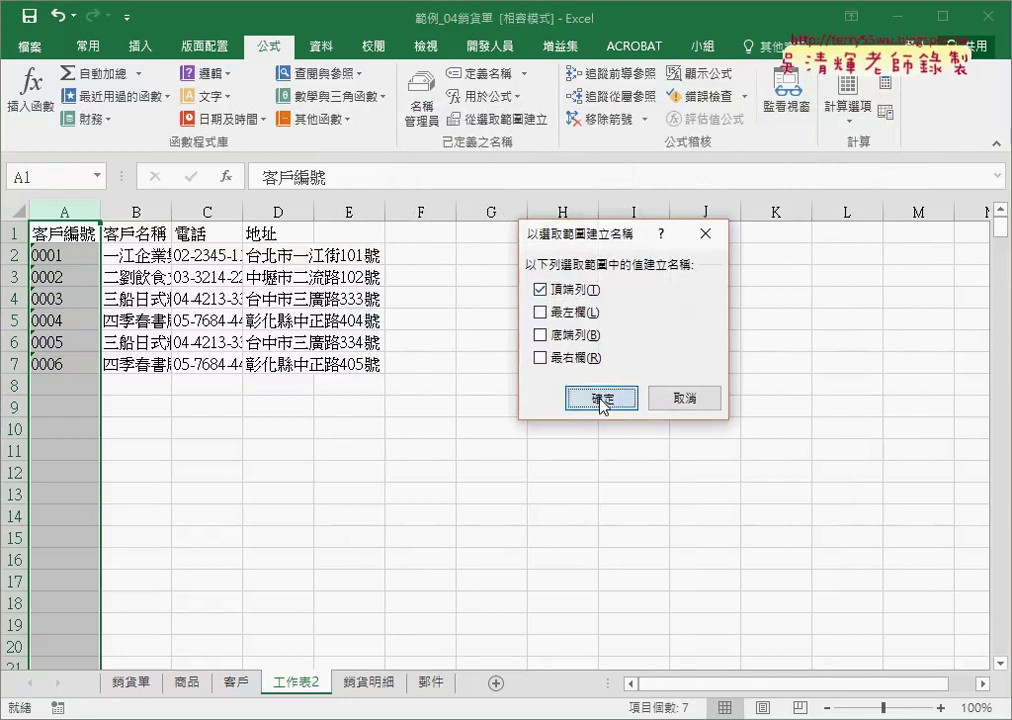
left_click(601, 399)
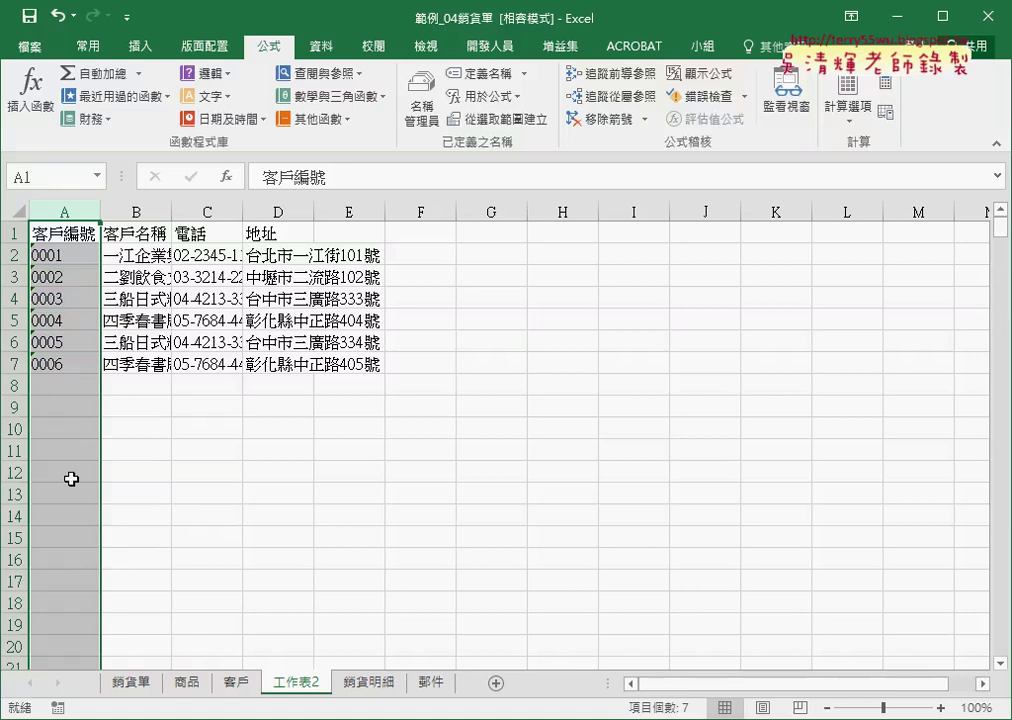
left_click(138, 686)
left_click(168, 285)
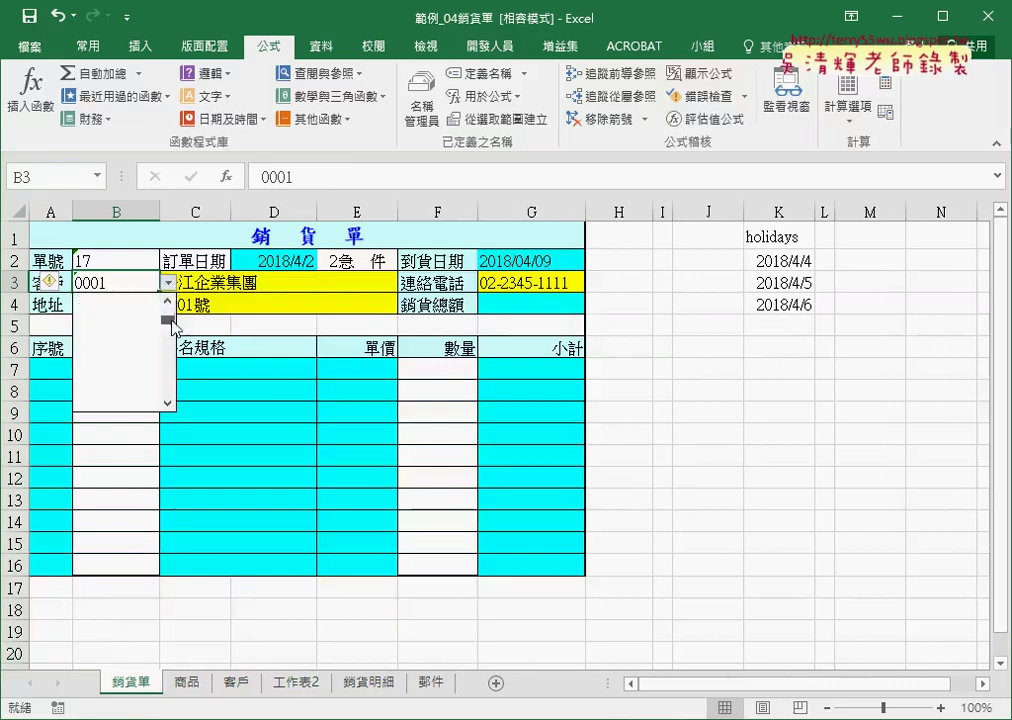
left_click(115, 300)
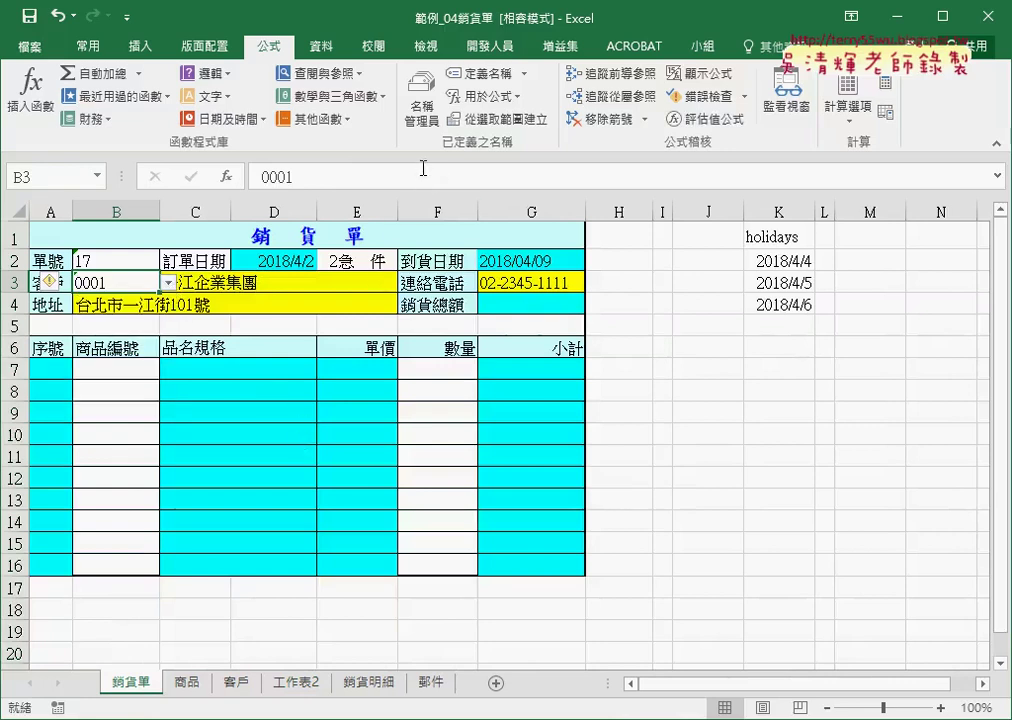
left_click(422, 100)
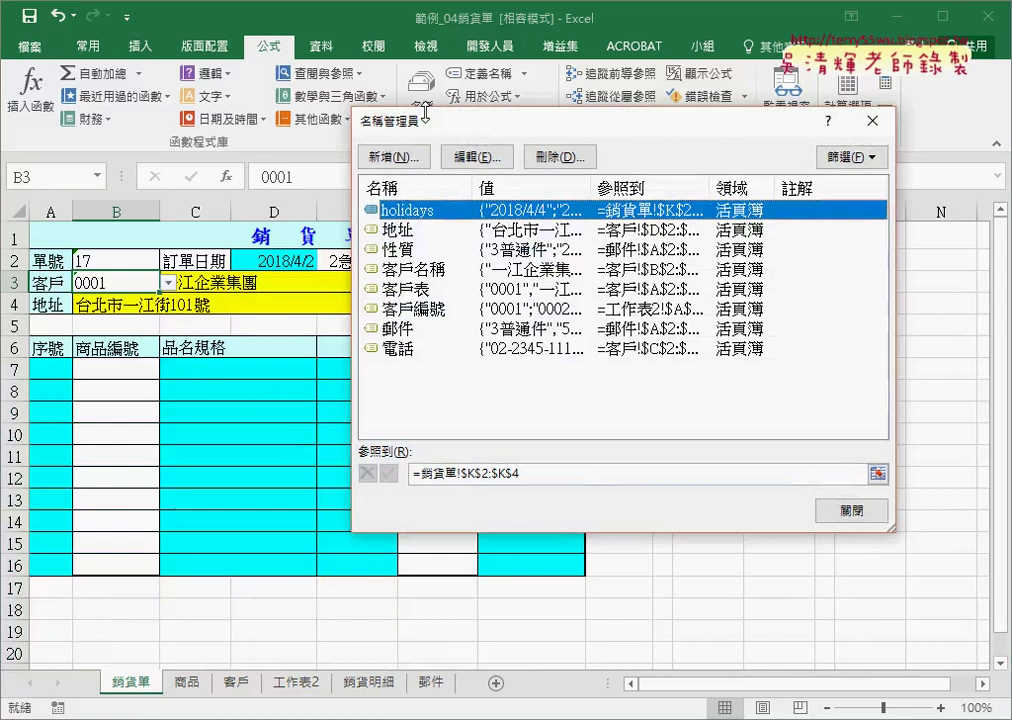
left_click(849, 511)
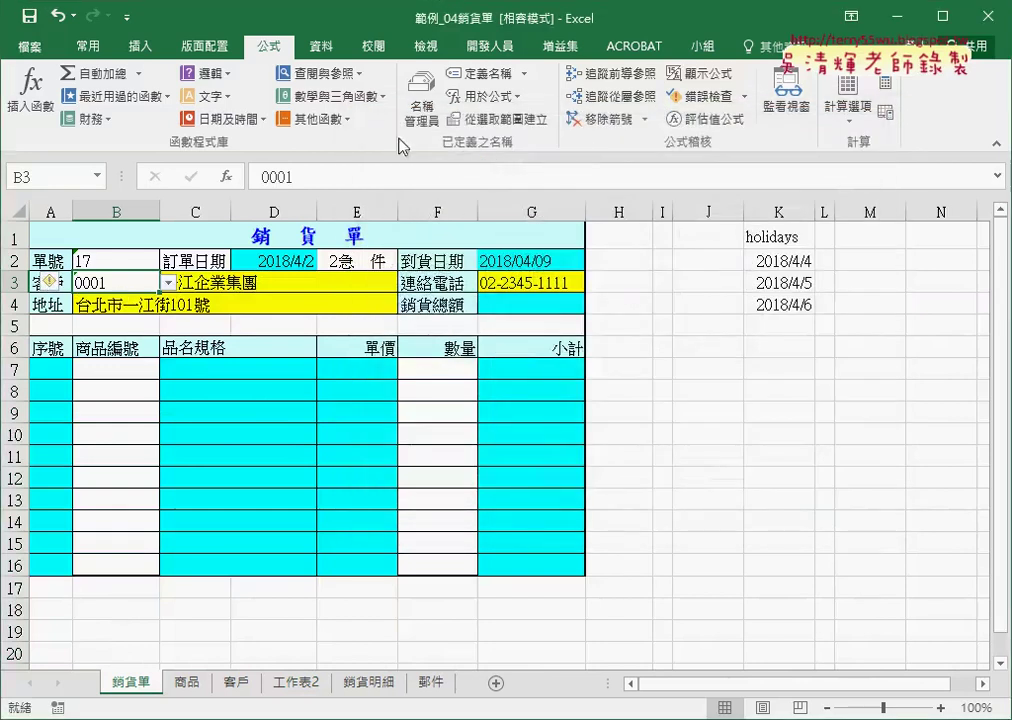
Reset B3's data validation list source to =客戶編號 using the F3 name list.
left_click(322, 47)
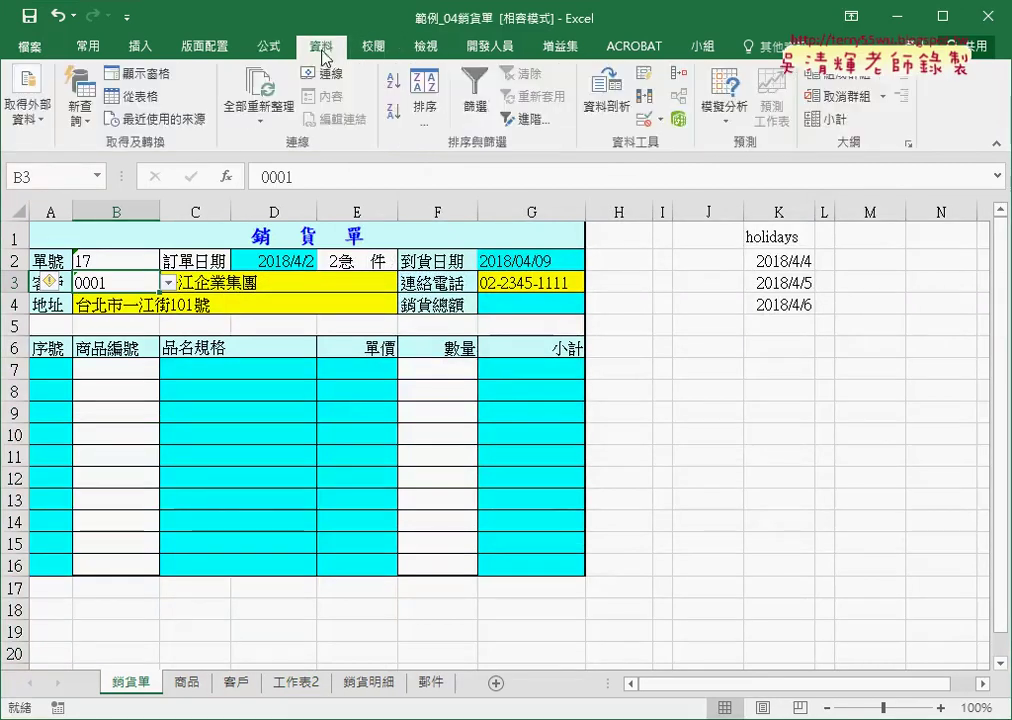
left_click(602, 100)
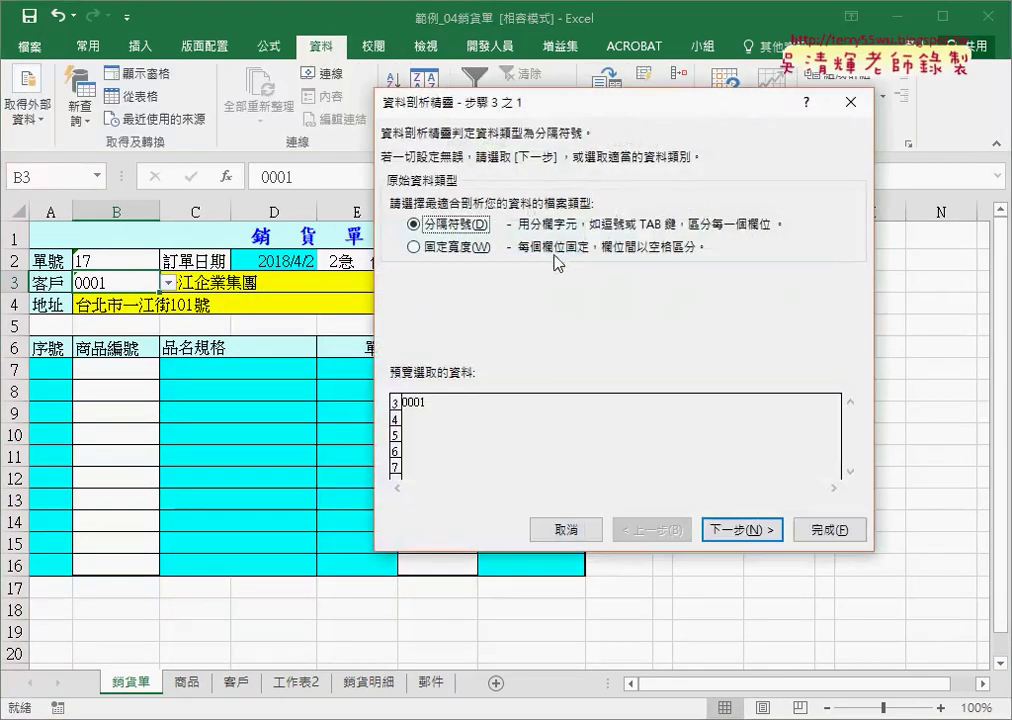
left_click(560, 531)
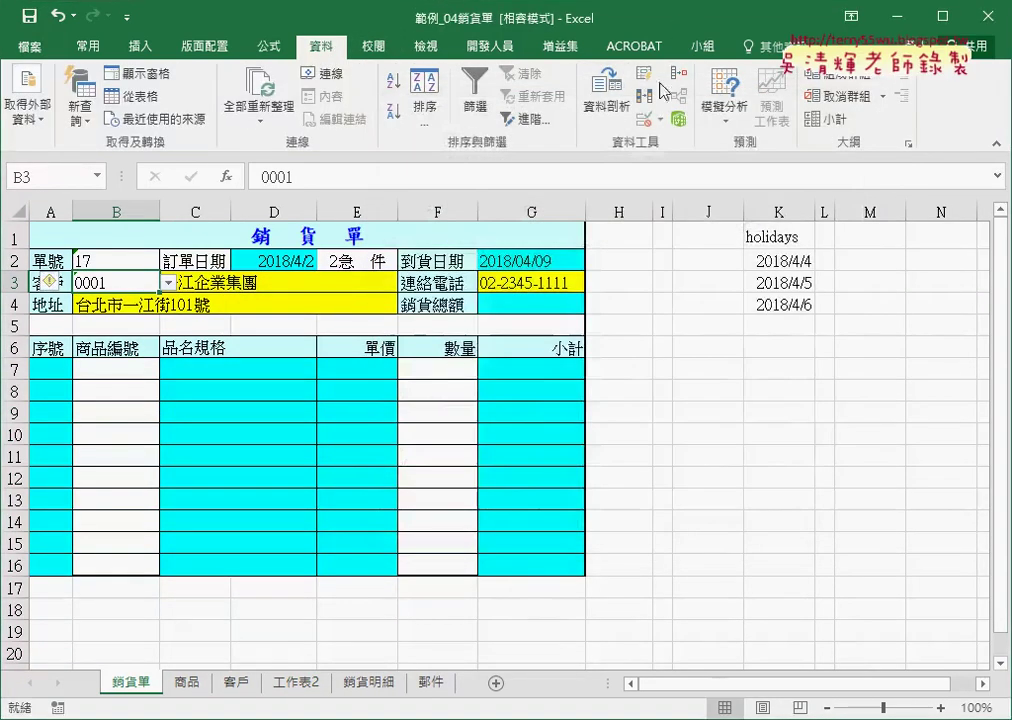
left_click(641, 119)
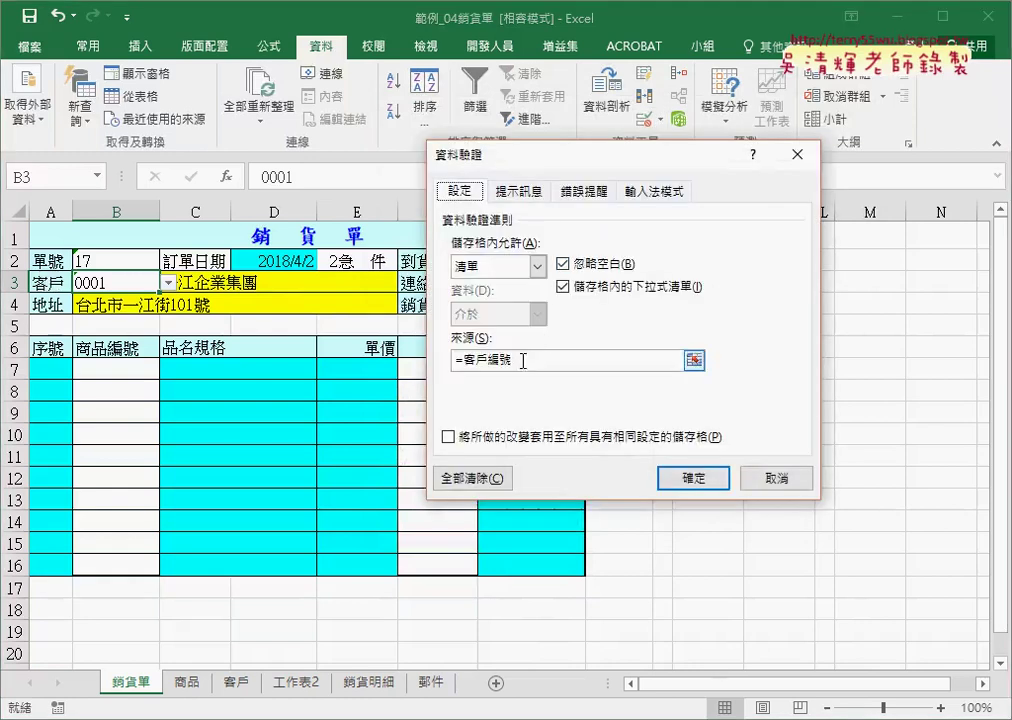
left_click_drag(526, 357, 430, 368)
key("BackSpace")
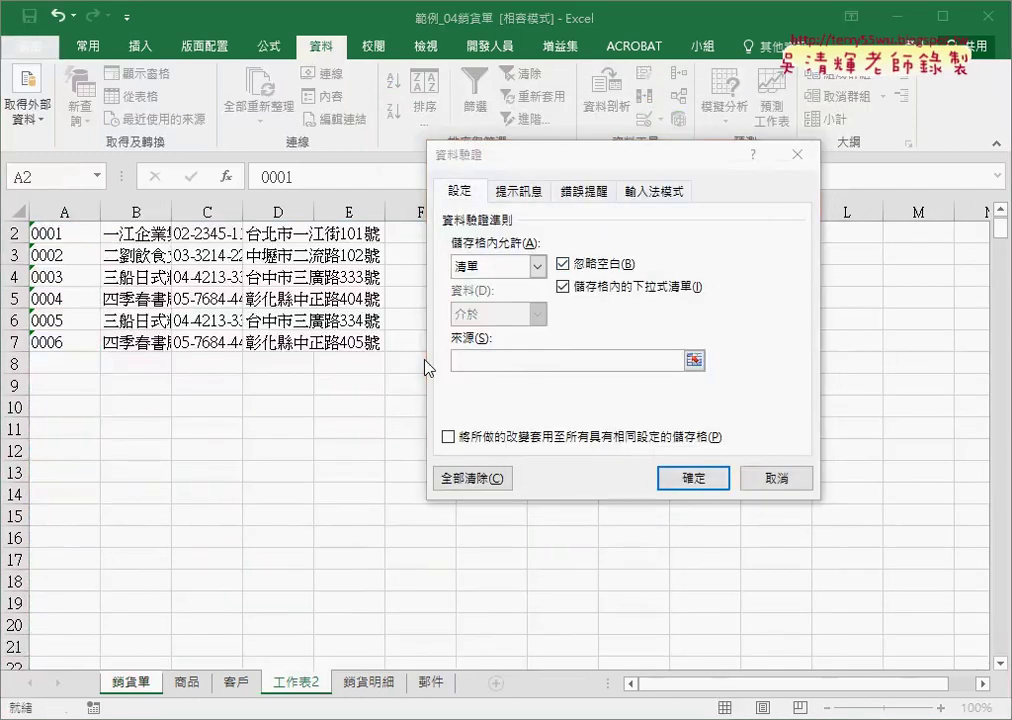
key("F3")
double_click(545, 346)
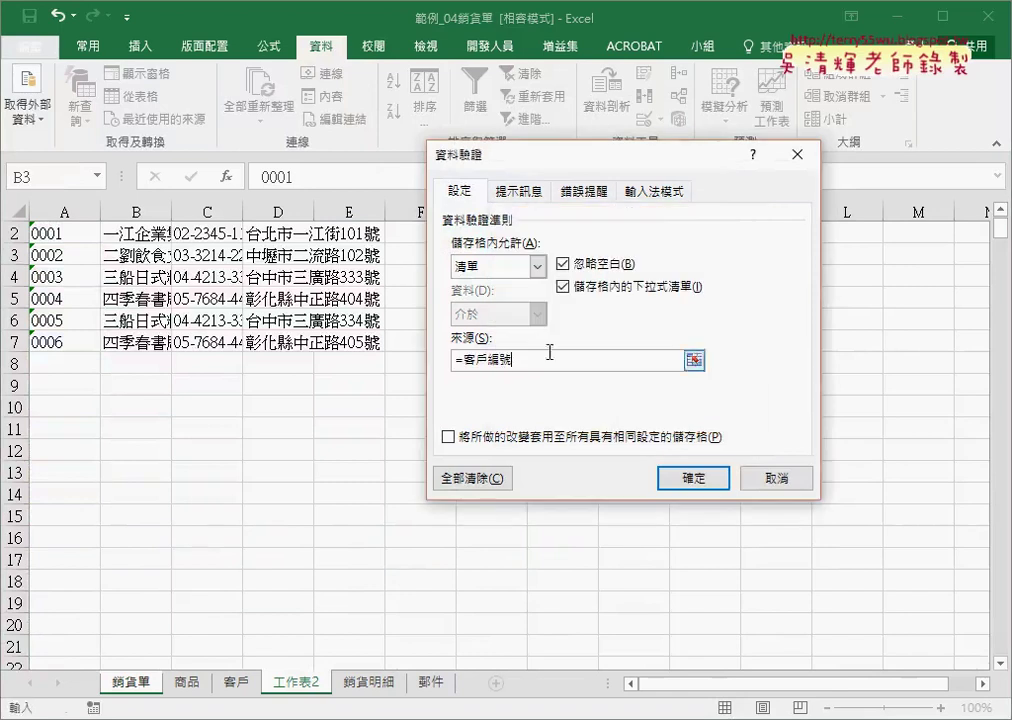
left_click(662, 477)
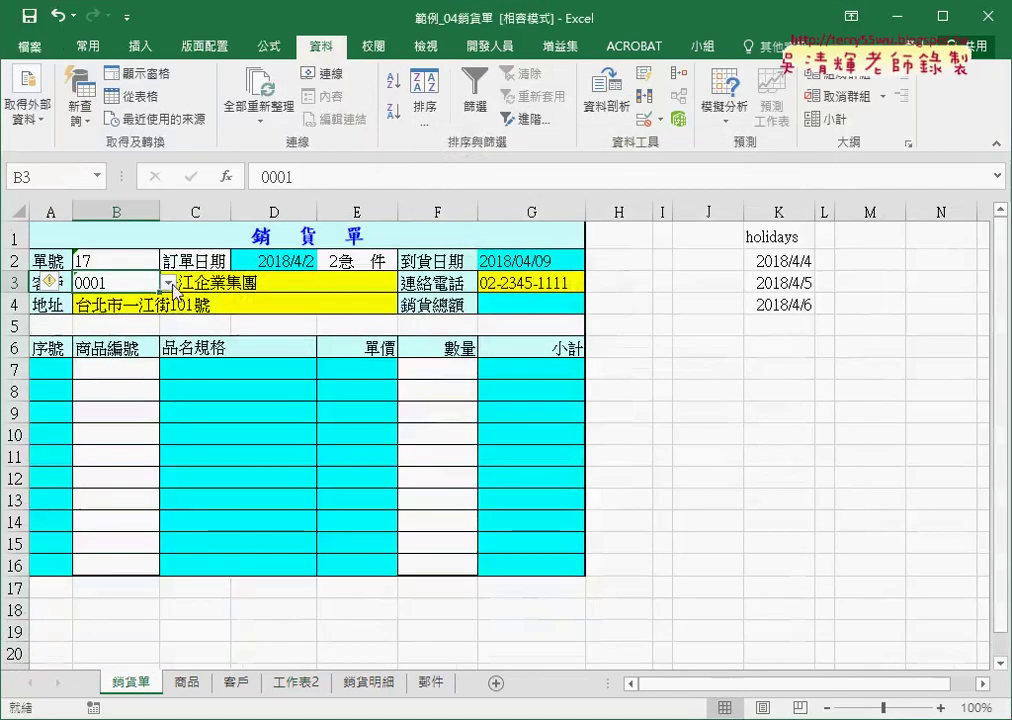
Verify B3's list shows codes 0001–0006 and keep 0001 selected.
left_click(167, 283)
left_click(167, 283)
left_click(167, 283)
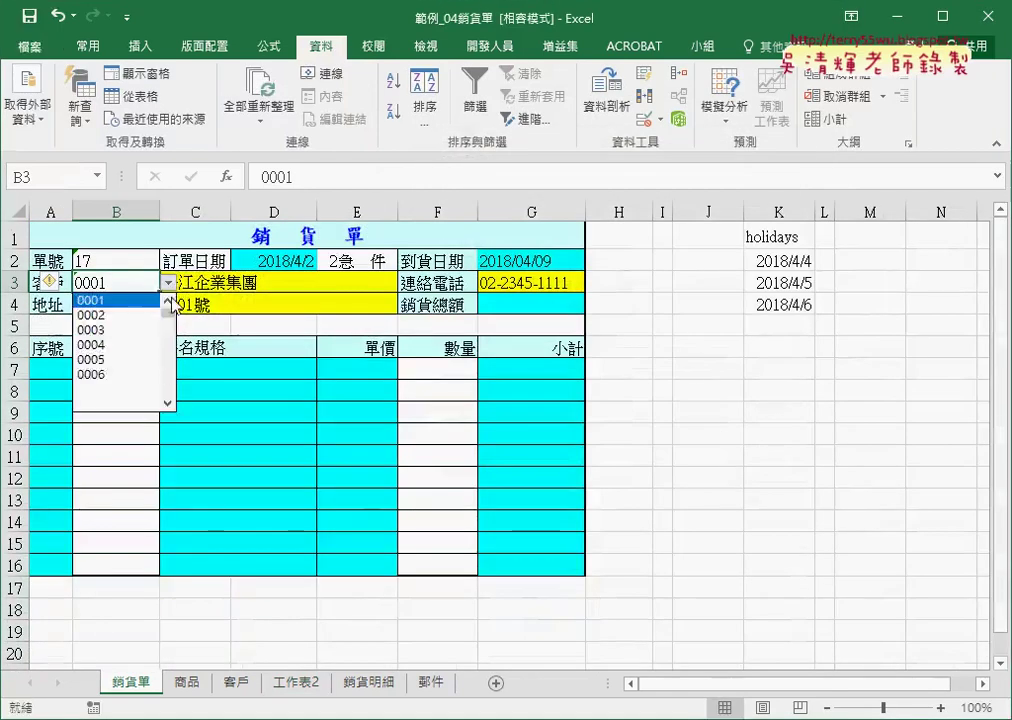
left_click(90, 300)
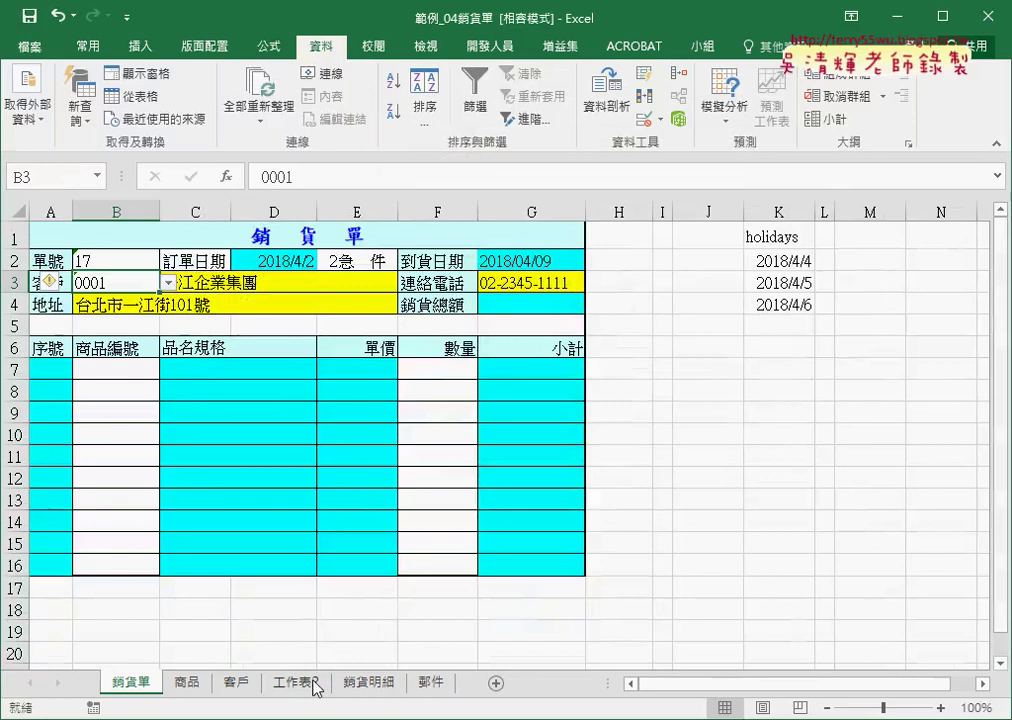
left_click(299, 493)
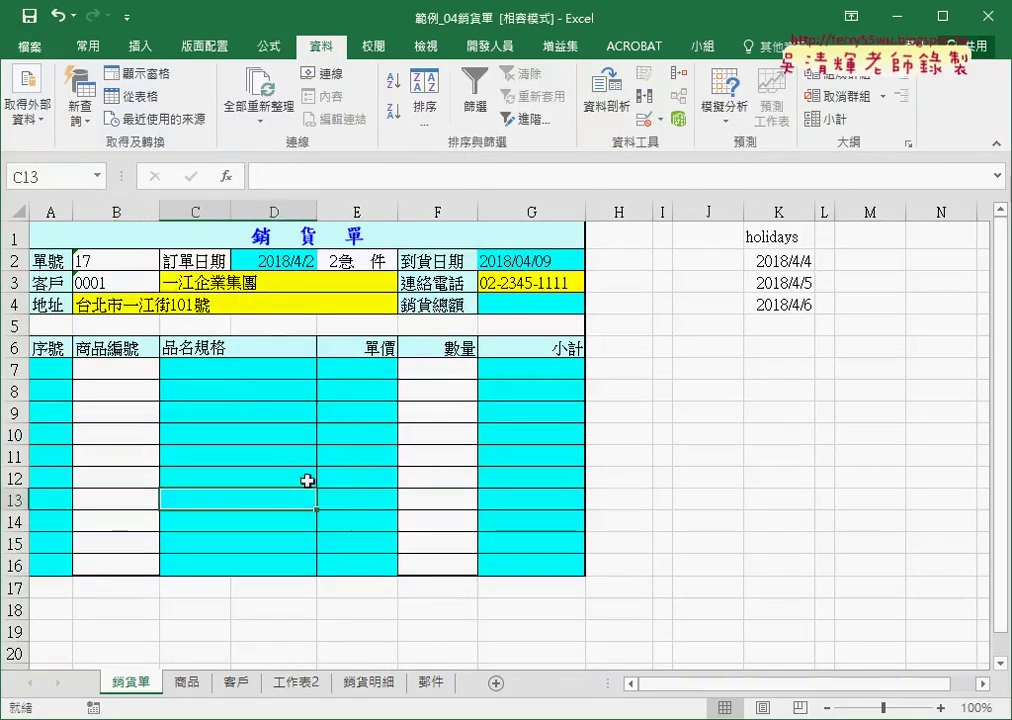
On 工作表2, inspect the code cells below A7 and select all of column A.
left_click(296, 682)
scroll(87, 373, "up", 1)
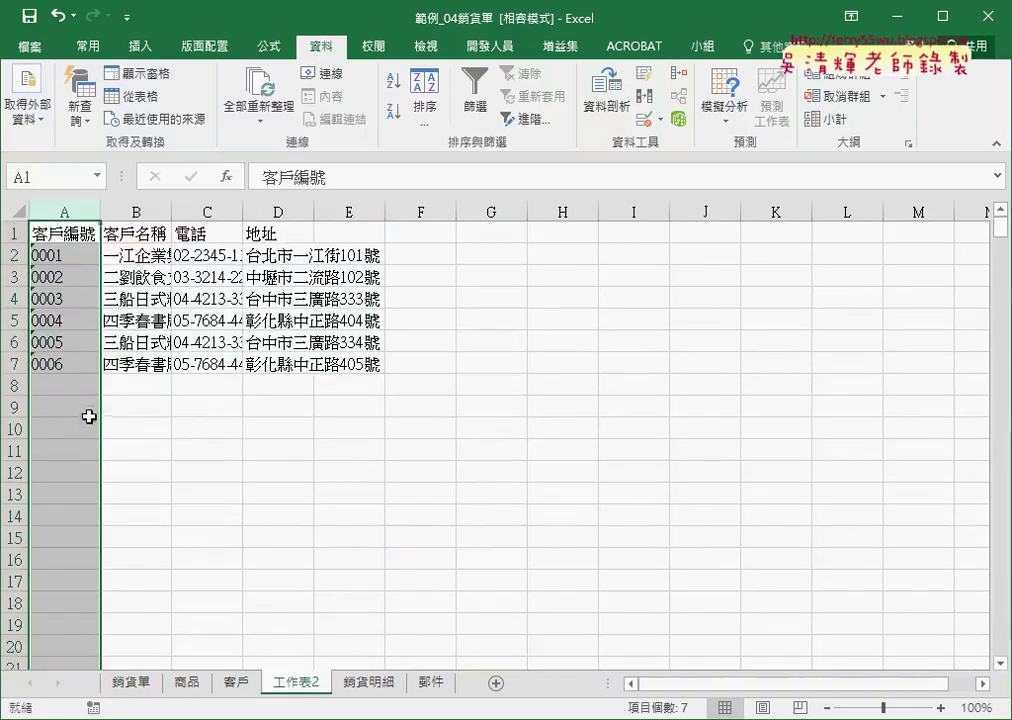
left_click(75, 364)
left_click(71, 391)
left_click(75, 409)
left_click(75, 429)
left_click(75, 389)
left_click(75, 208)
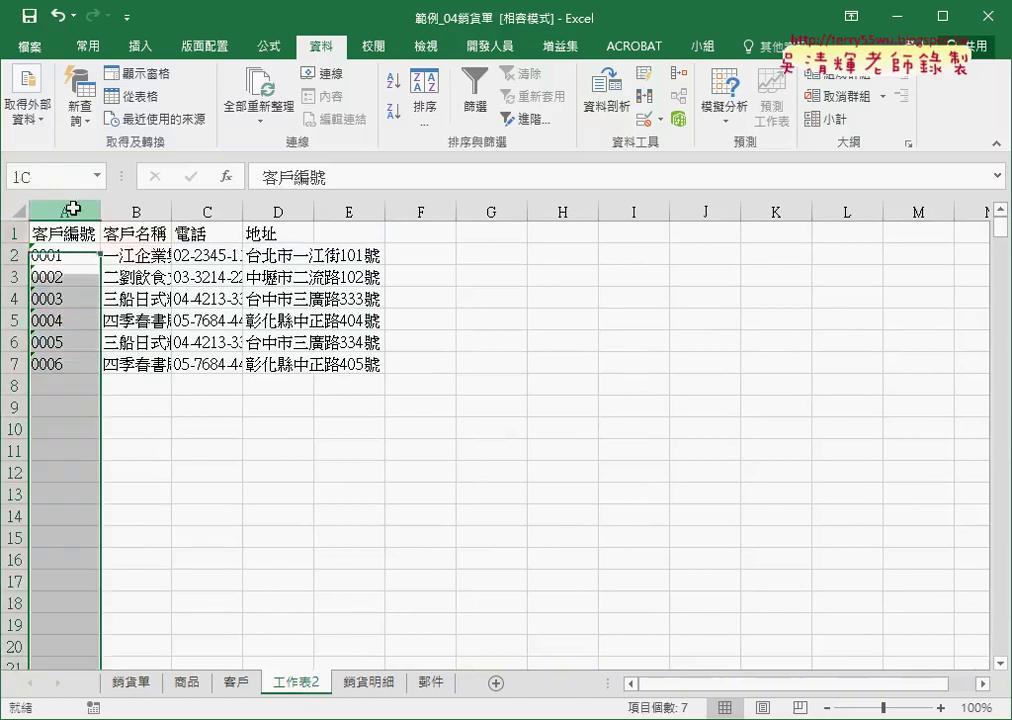
left_click(272, 50)
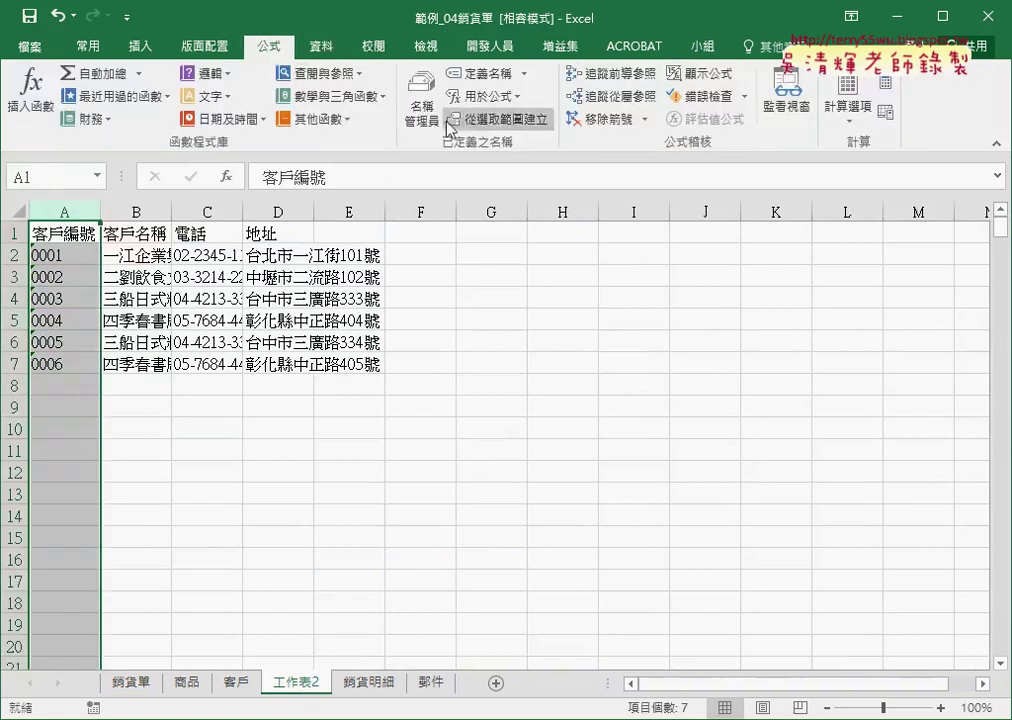
left_click(425, 100)
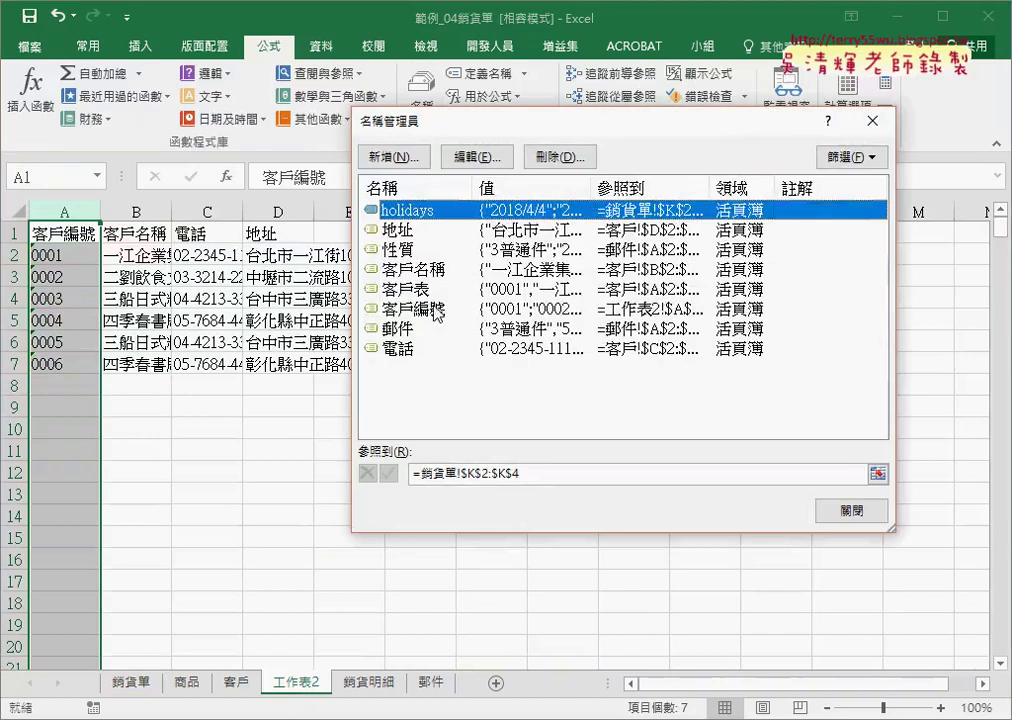
left_click(437, 311)
left_click(587, 474)
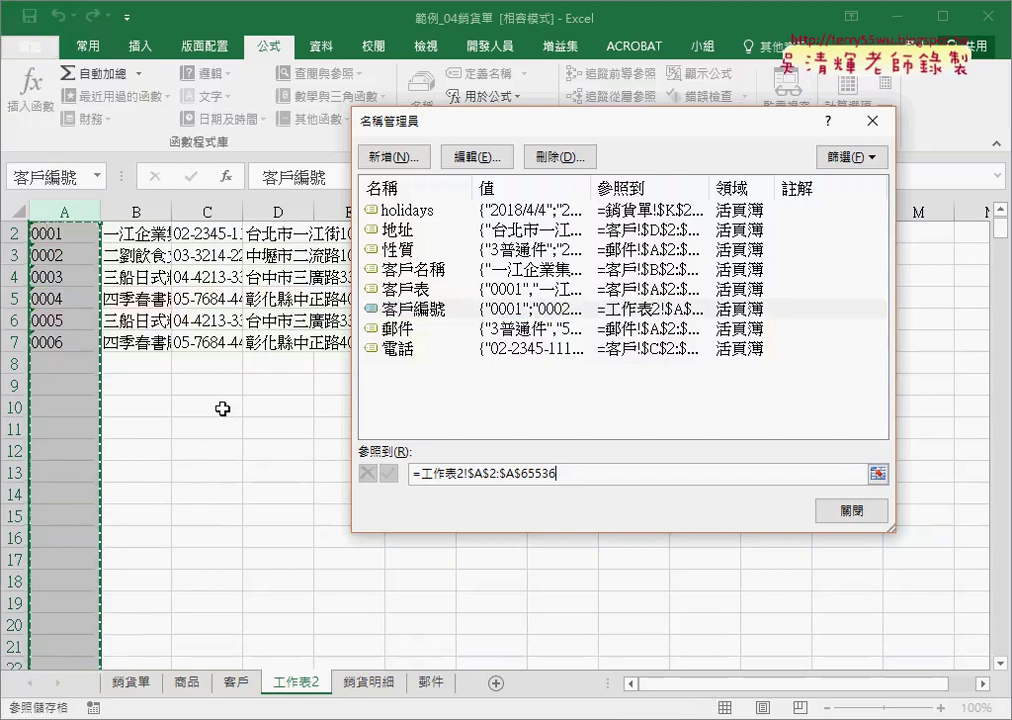
left_click(850, 511)
scroll(395, 495, "up", 1)
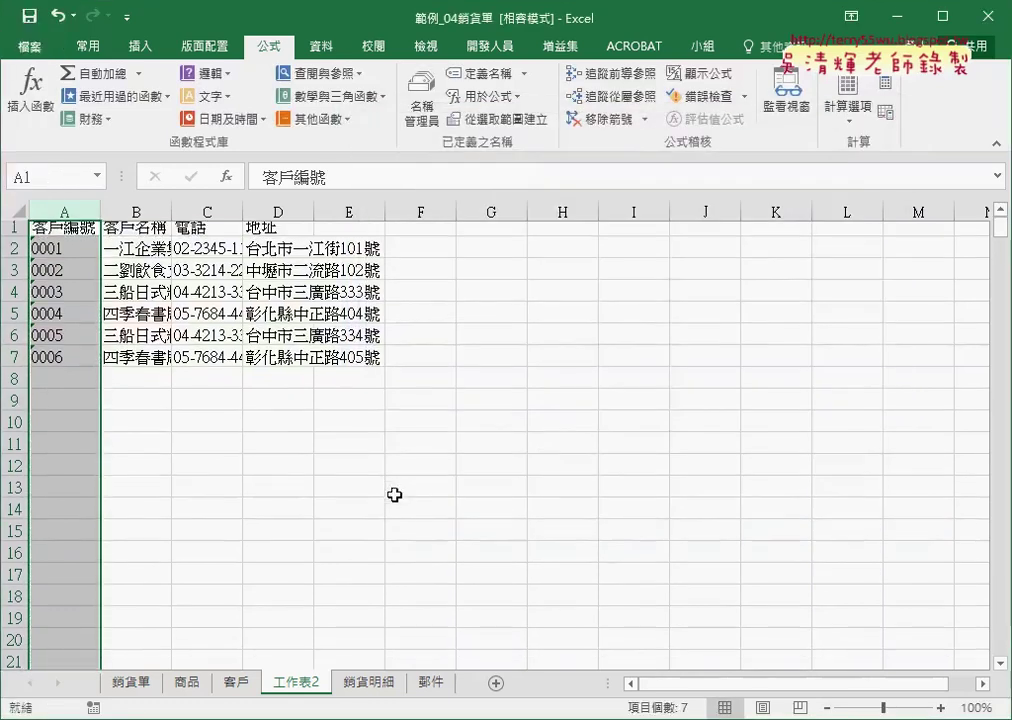
Select the customer rows from A2 down and review the defined names.
left_click(70, 251)
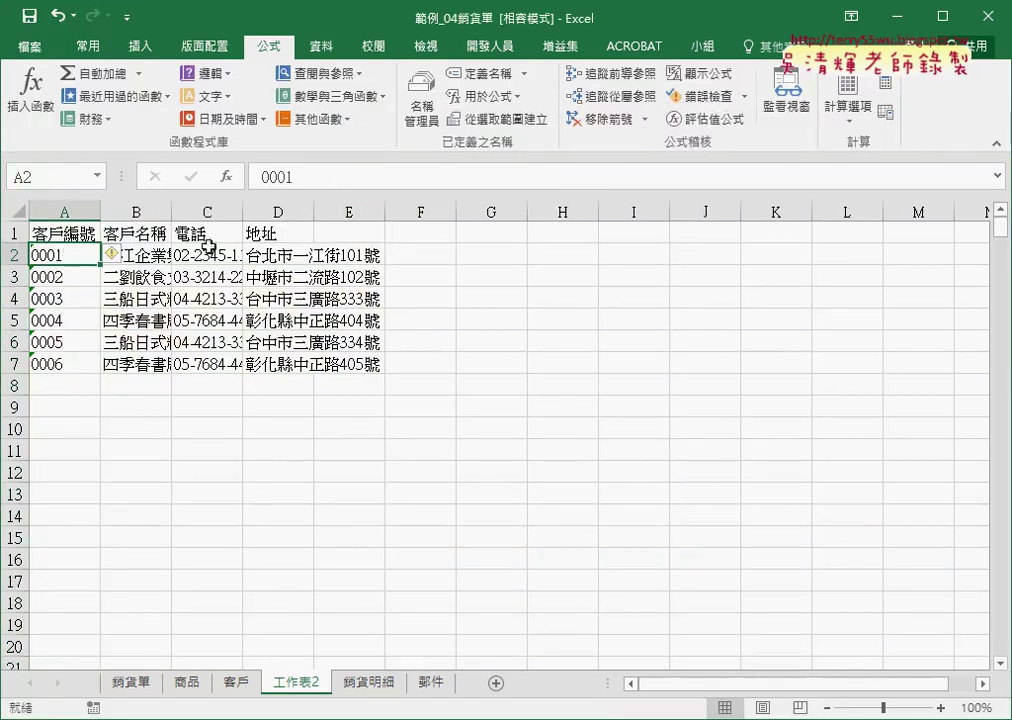
left_click(293, 255, "shift")
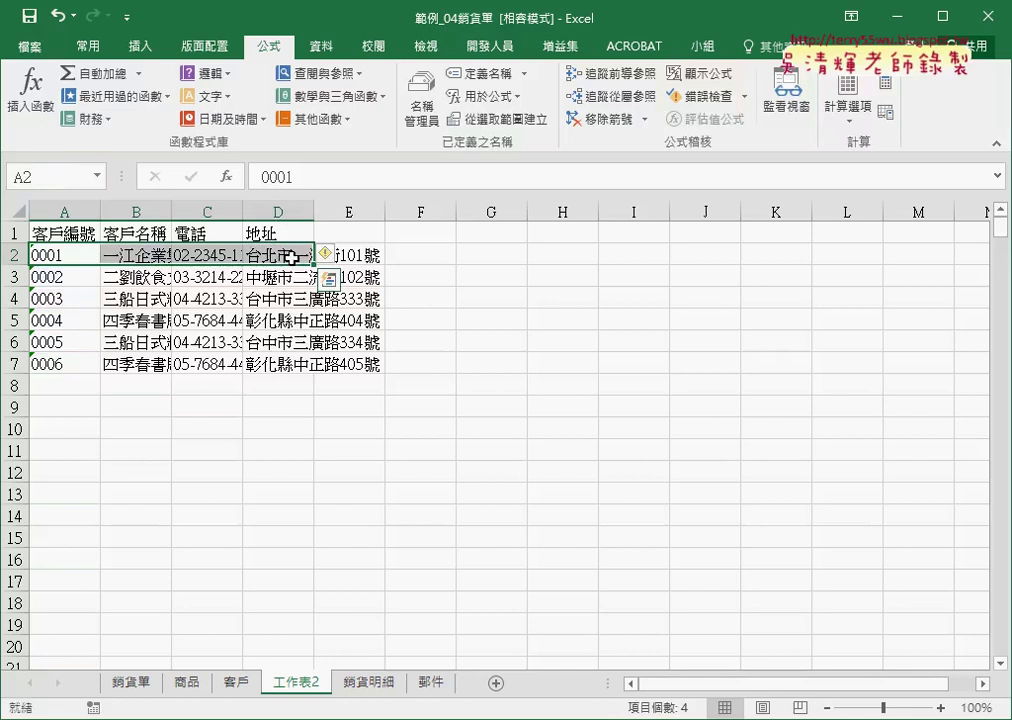
key("ctrl+shift+Down")
key("ctrl+shift+Down")
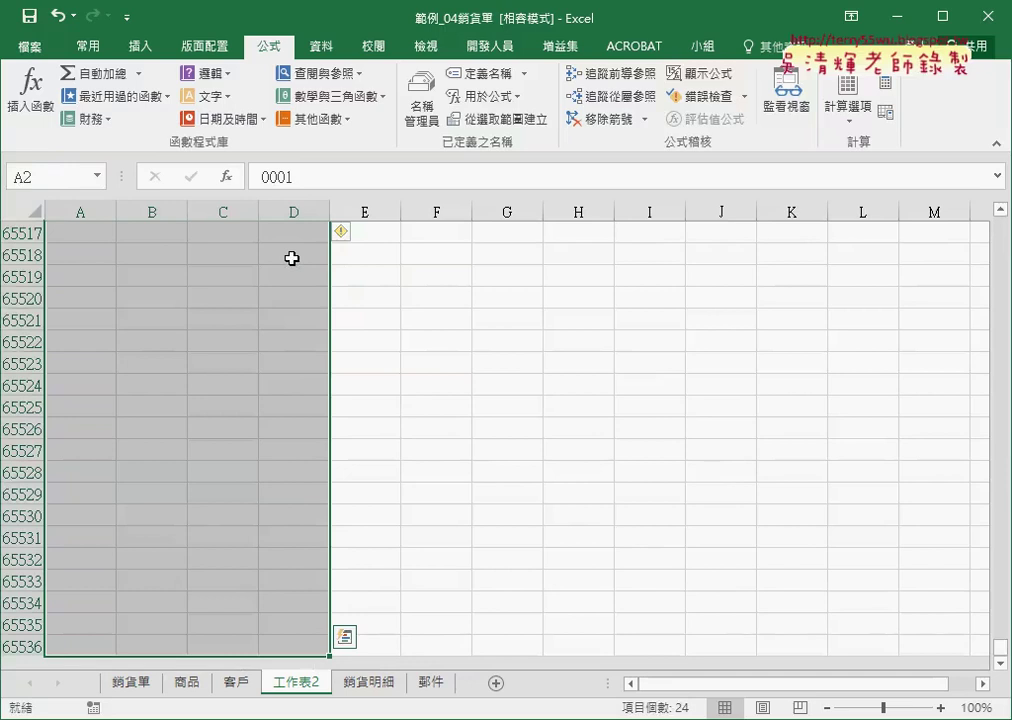
left_click(437, 122)
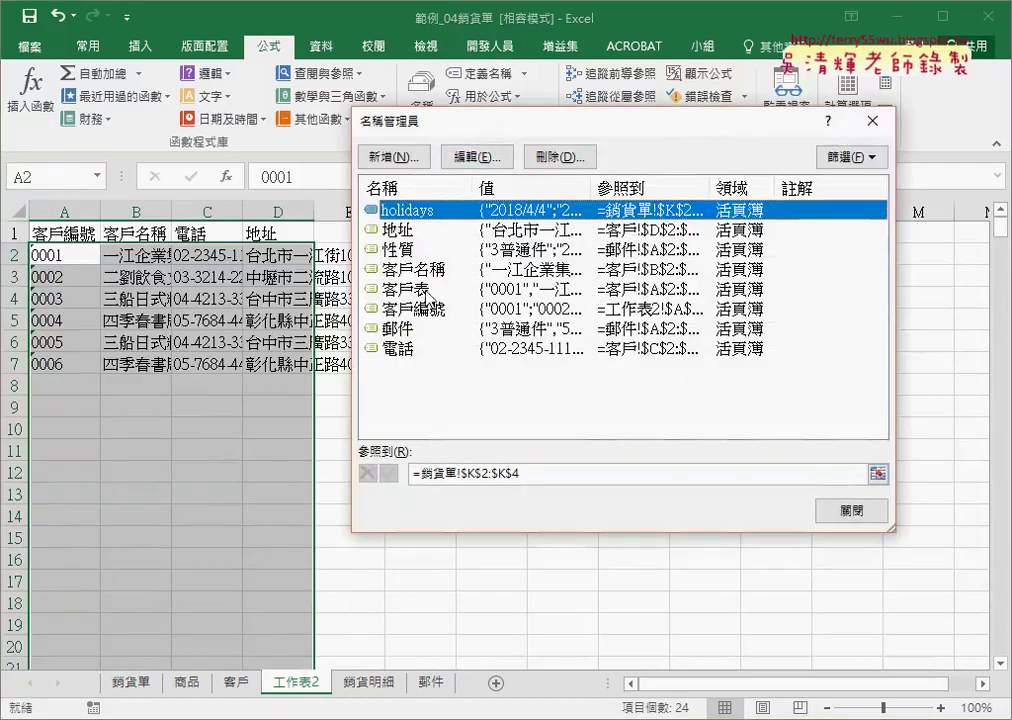
left_click(840, 511)
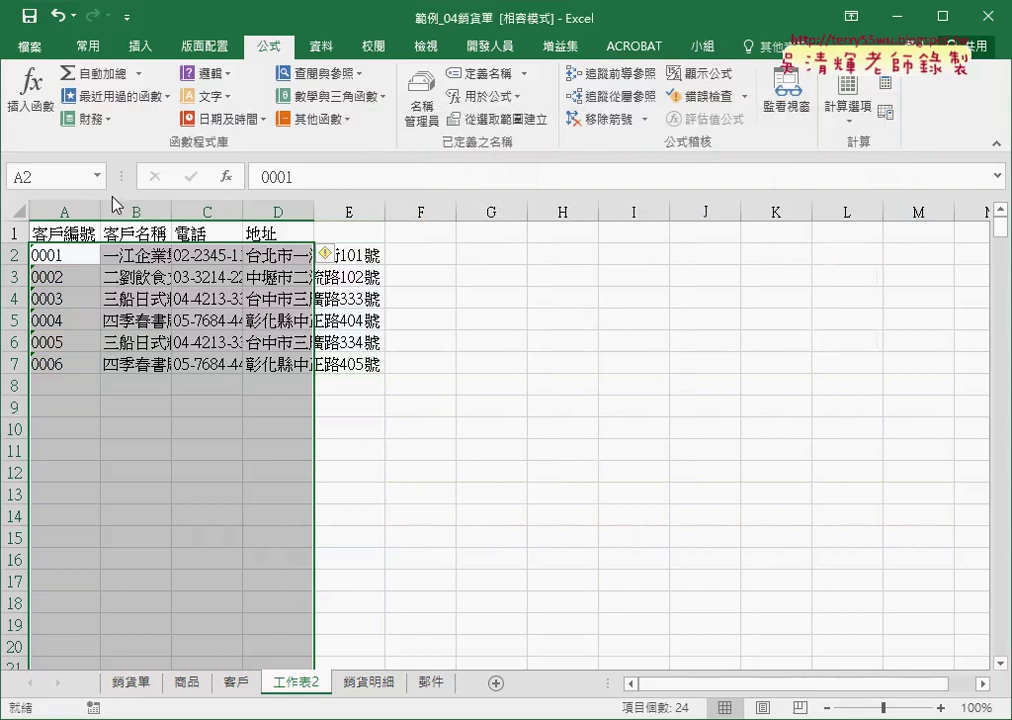
Jump to the named range 客戶表 by entering it in the Name Box.
left_click(59, 173)
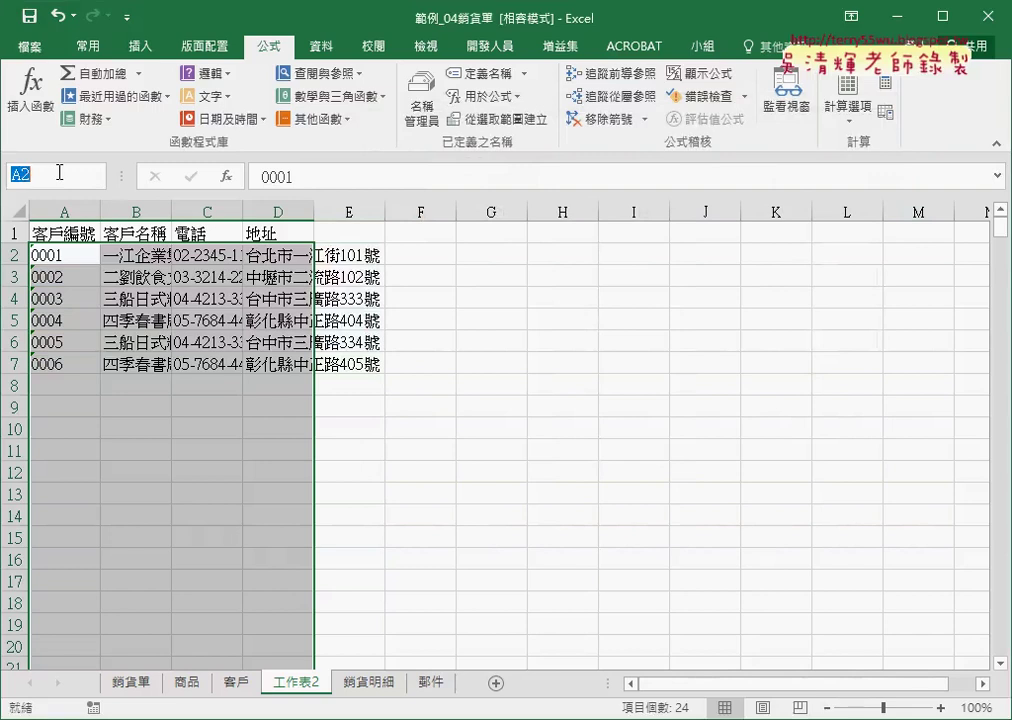
type("k")
key("Escape")
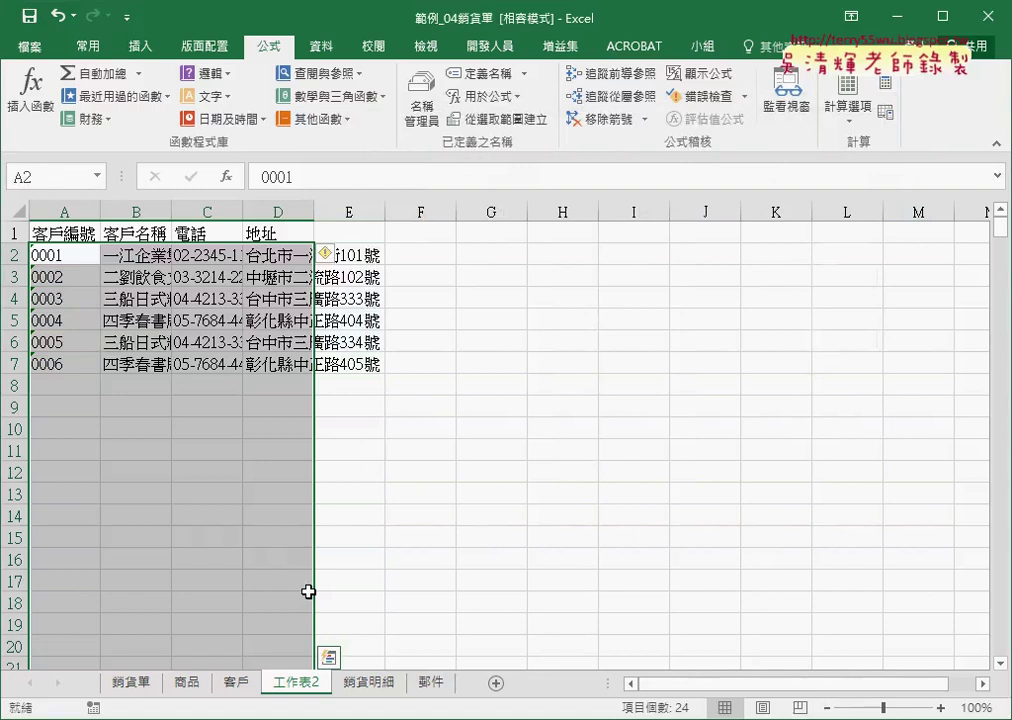
type("ㄎㄜ4")
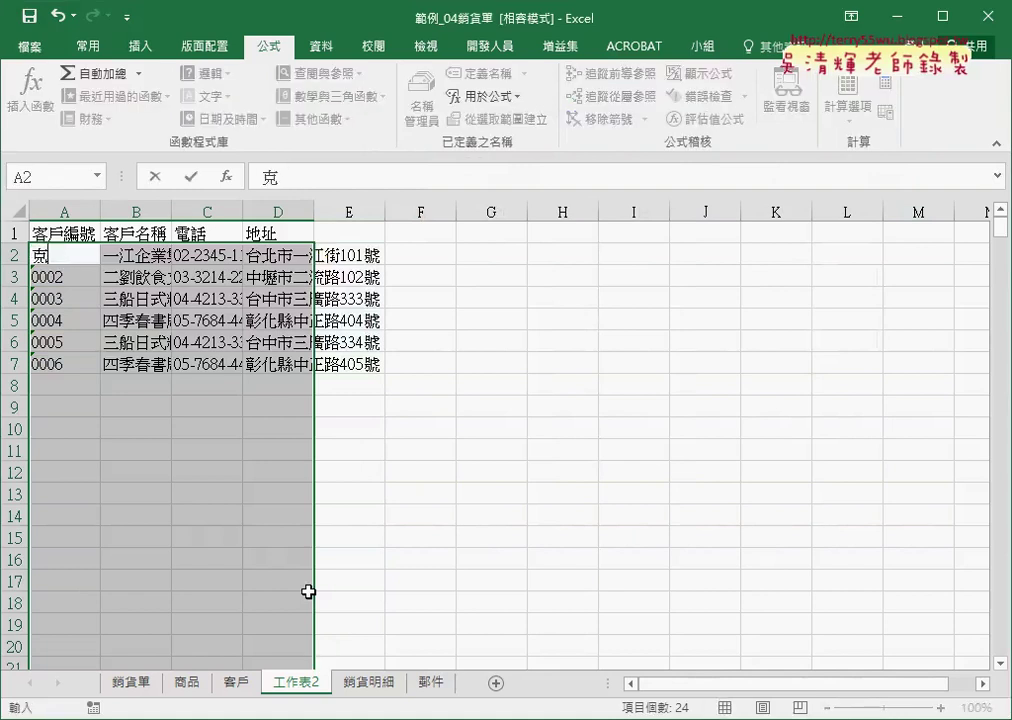
key("Escape")
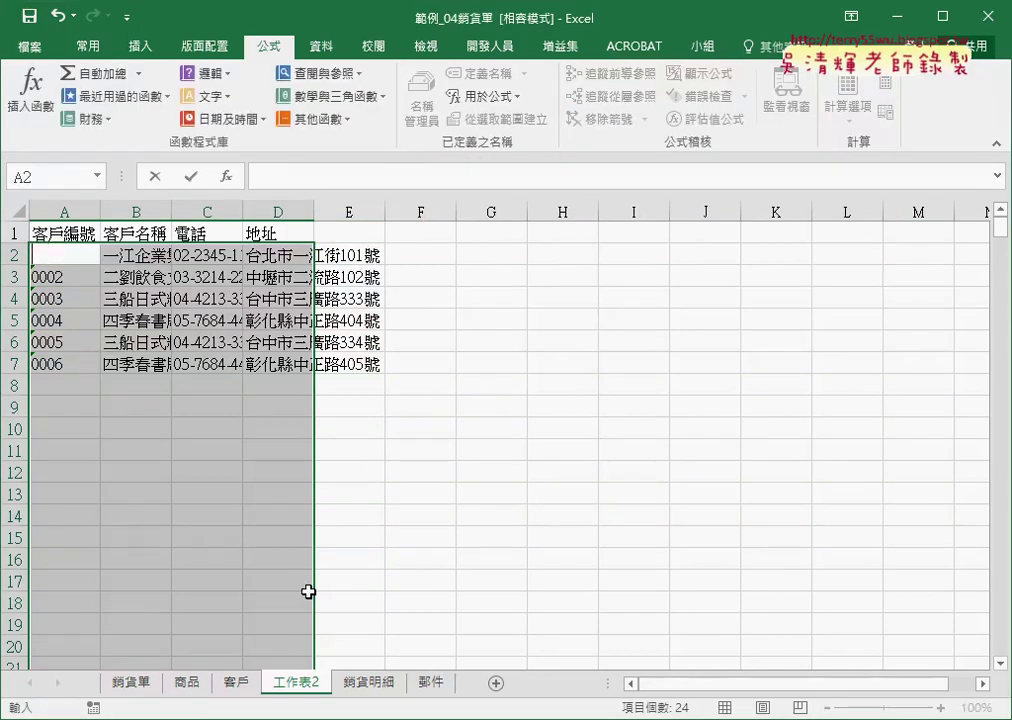
left_click(274, 540)
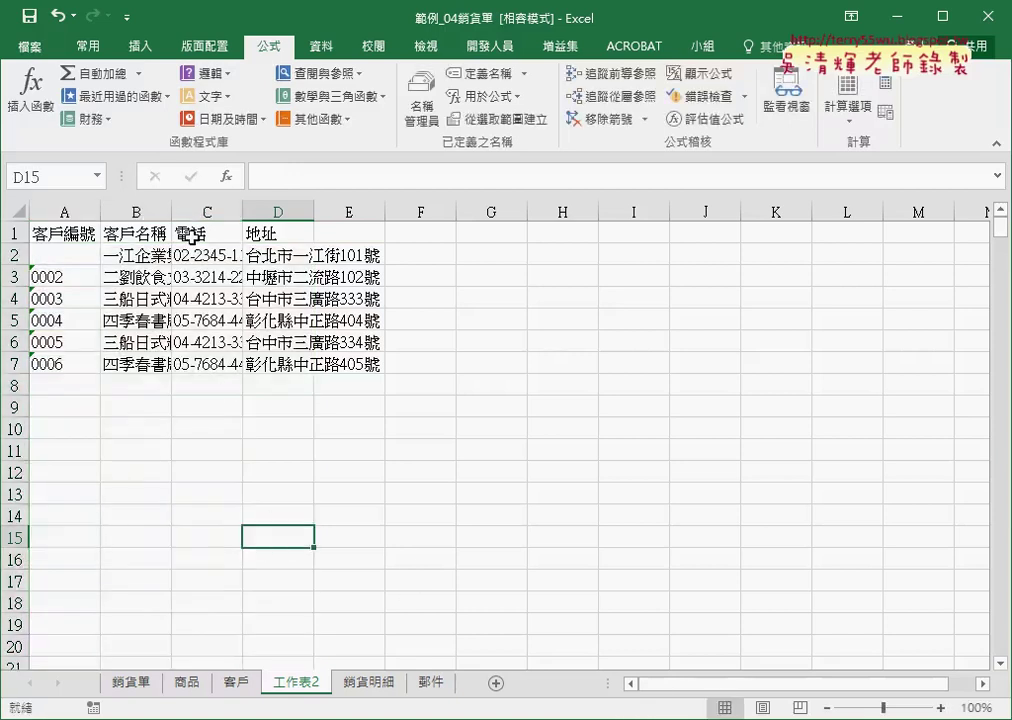
key("ctrl+z")
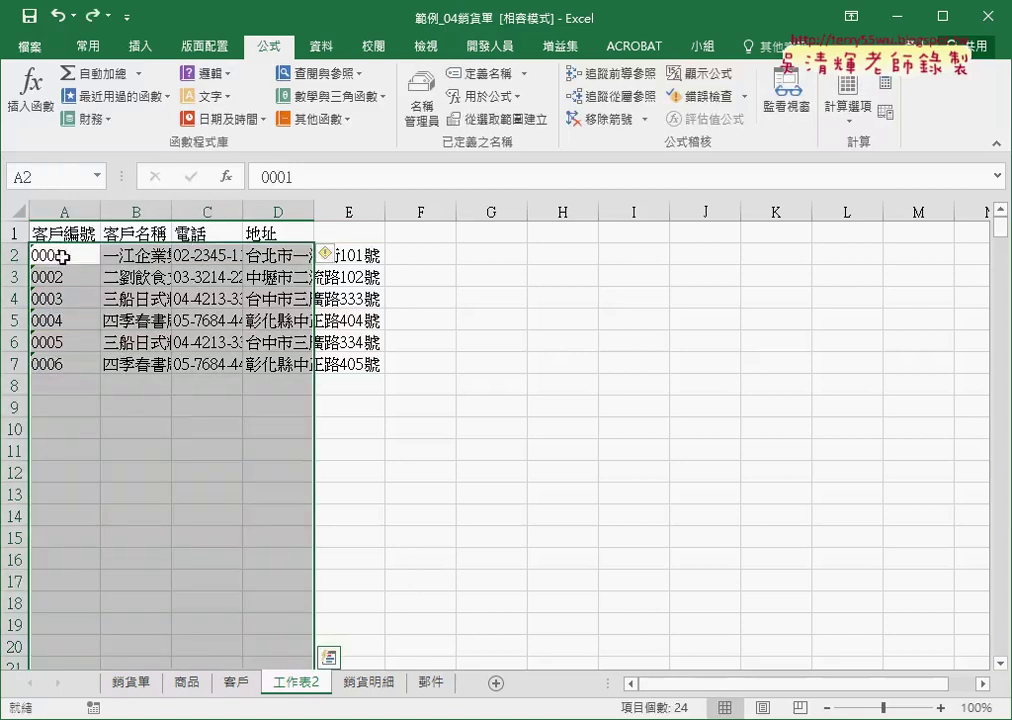
left_click(45, 177)
type("ㄎ44")
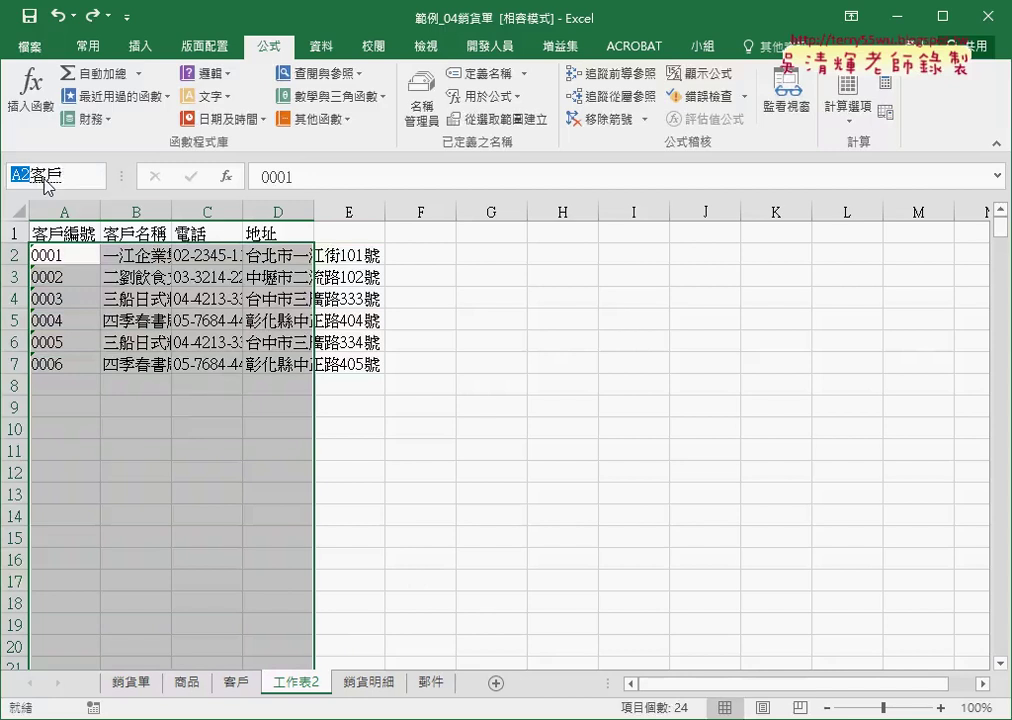
type("3")
key("Return")
key("Return")
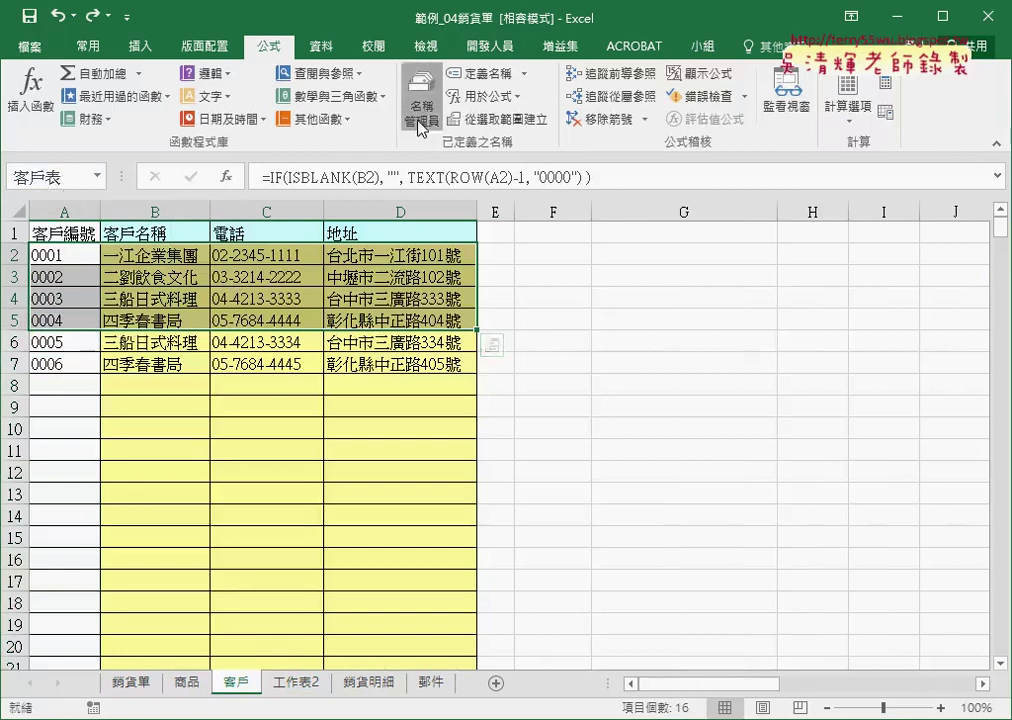
Confirm in Name Manager that 客戶表 refers to 客戶!A2:D5, then return to 銷貨單.
left_click(422, 105)
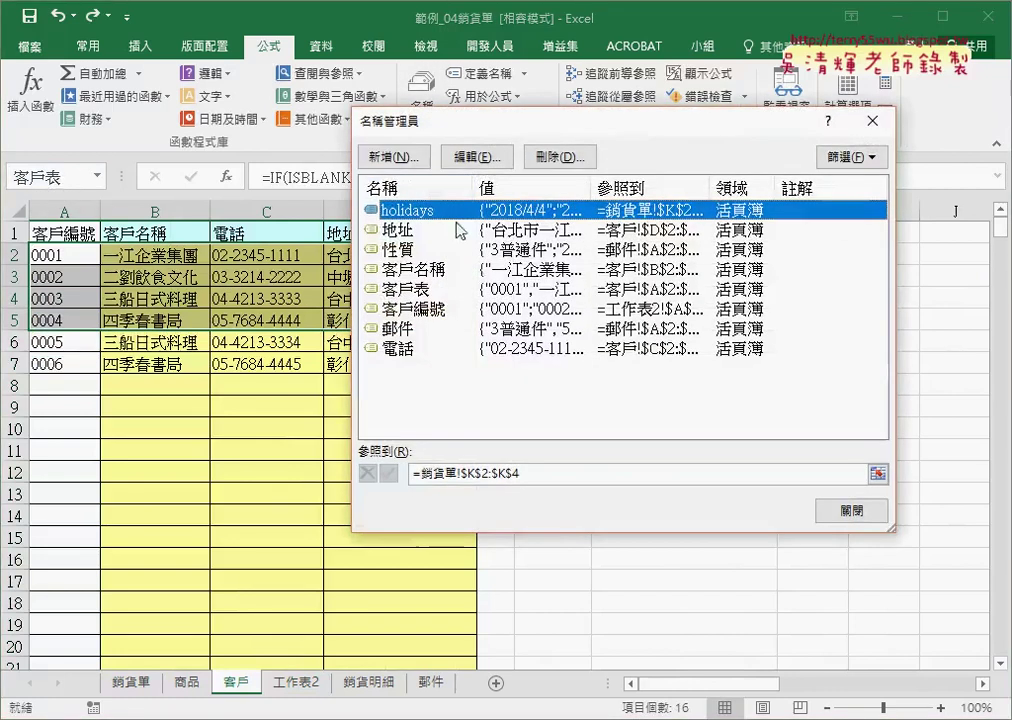
left_click(431, 289)
left_click(872, 120)
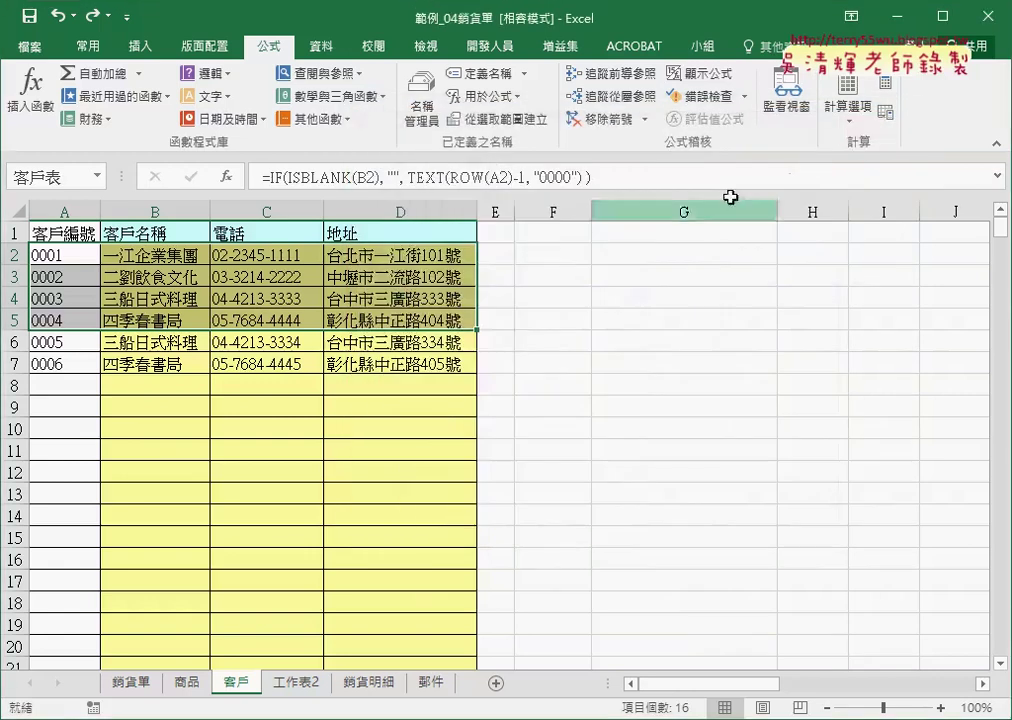
left_click(149, 688)
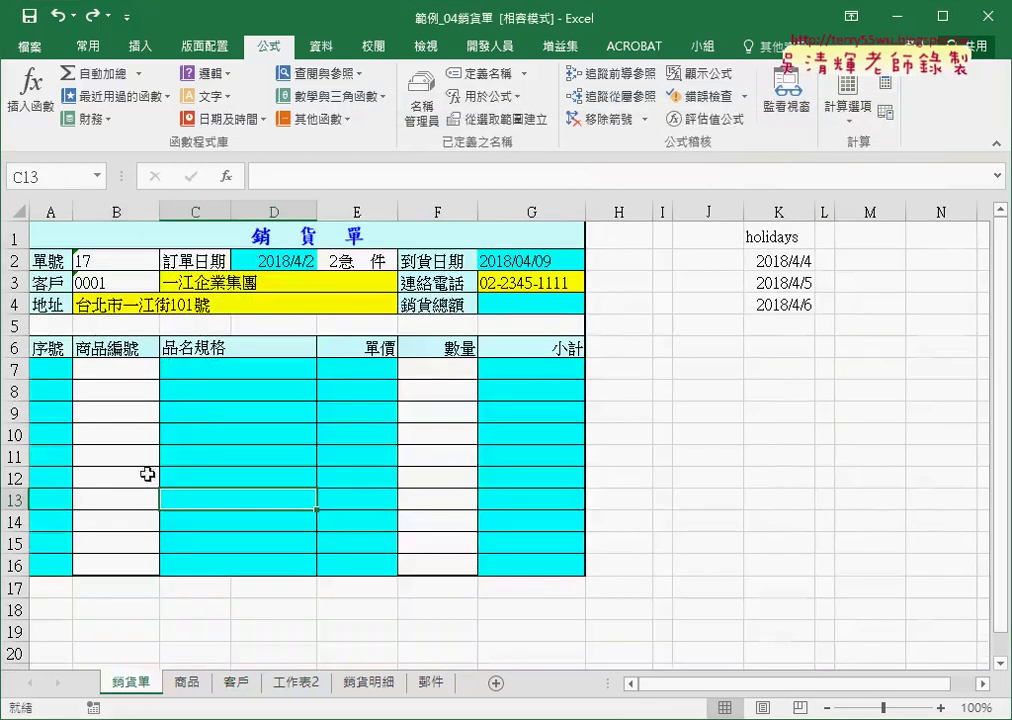
left_click(137, 370)
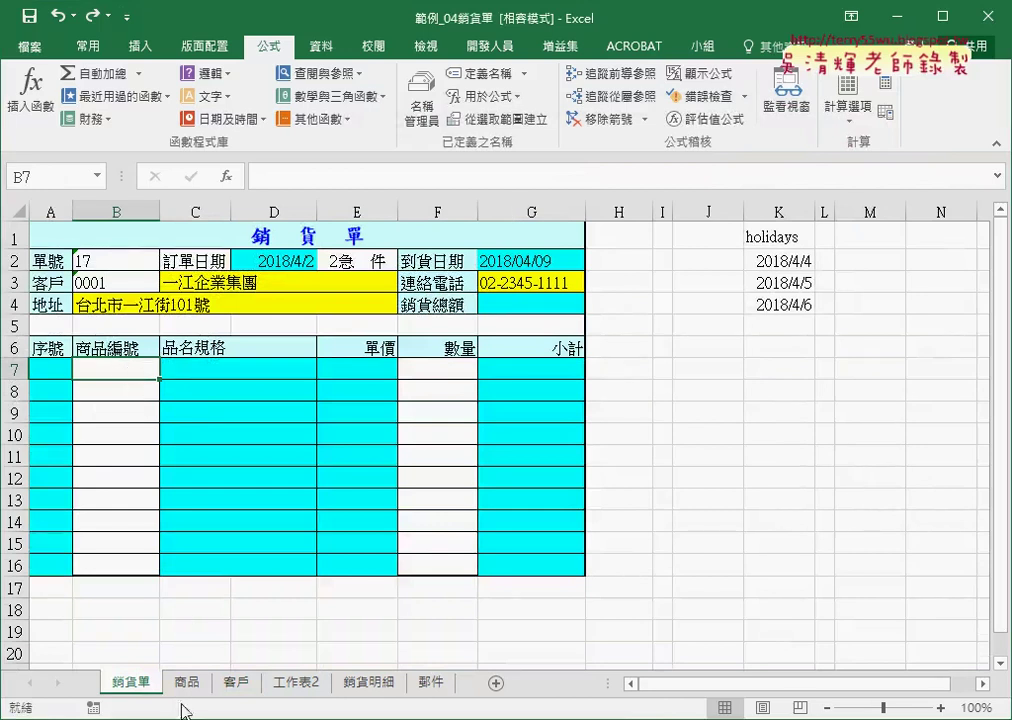
Name the 商品 product codes A1:A8 as 商品編號 from the top row.
left_click(186, 684)
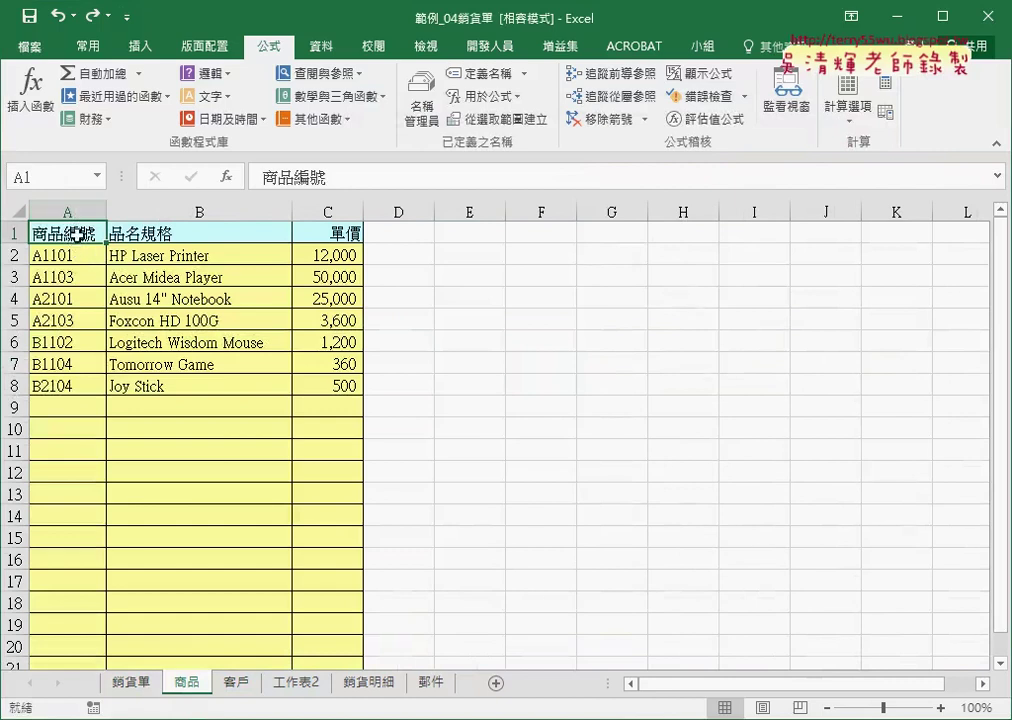
left_click_drag(75, 233, 75, 386)
left_click(69, 407)
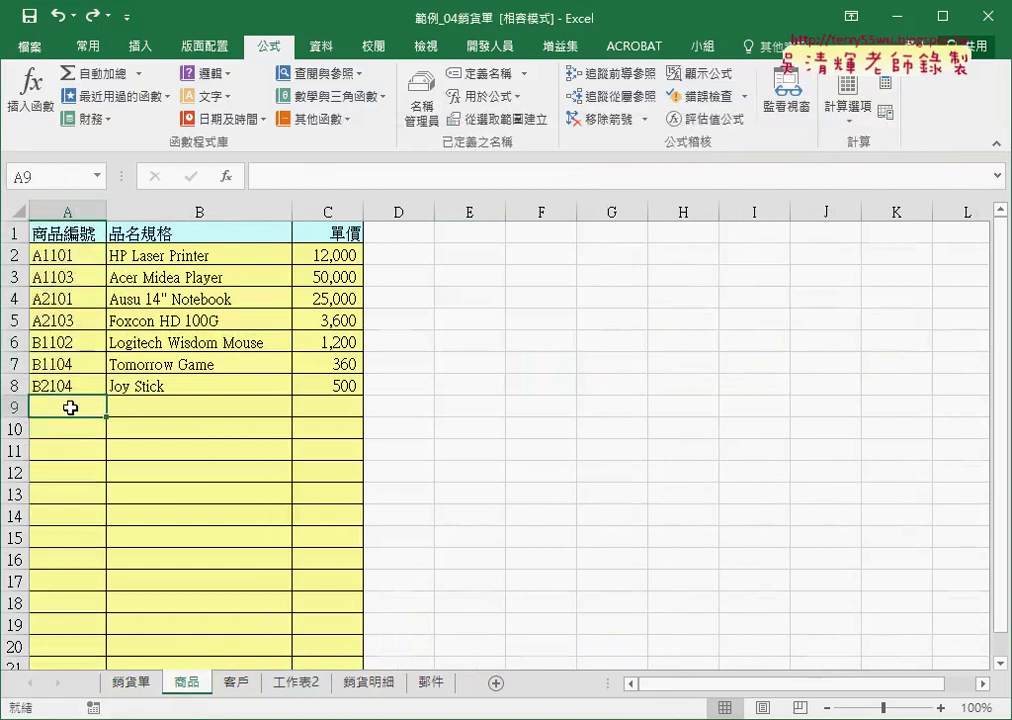
left_click_drag(70, 236, 70, 386)
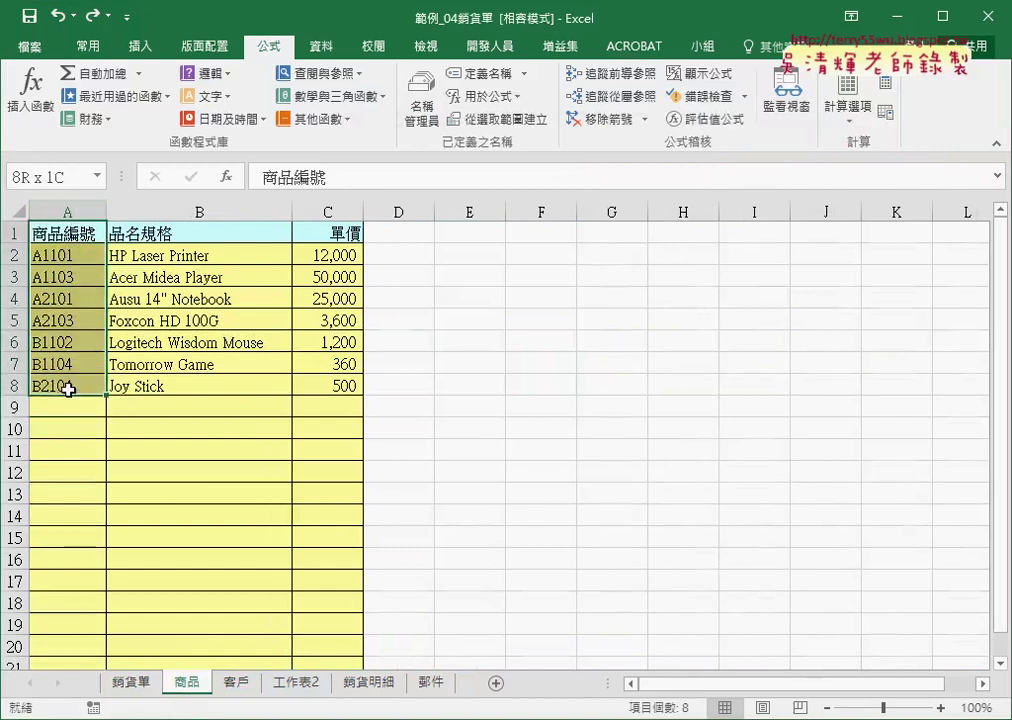
left_click(484, 130)
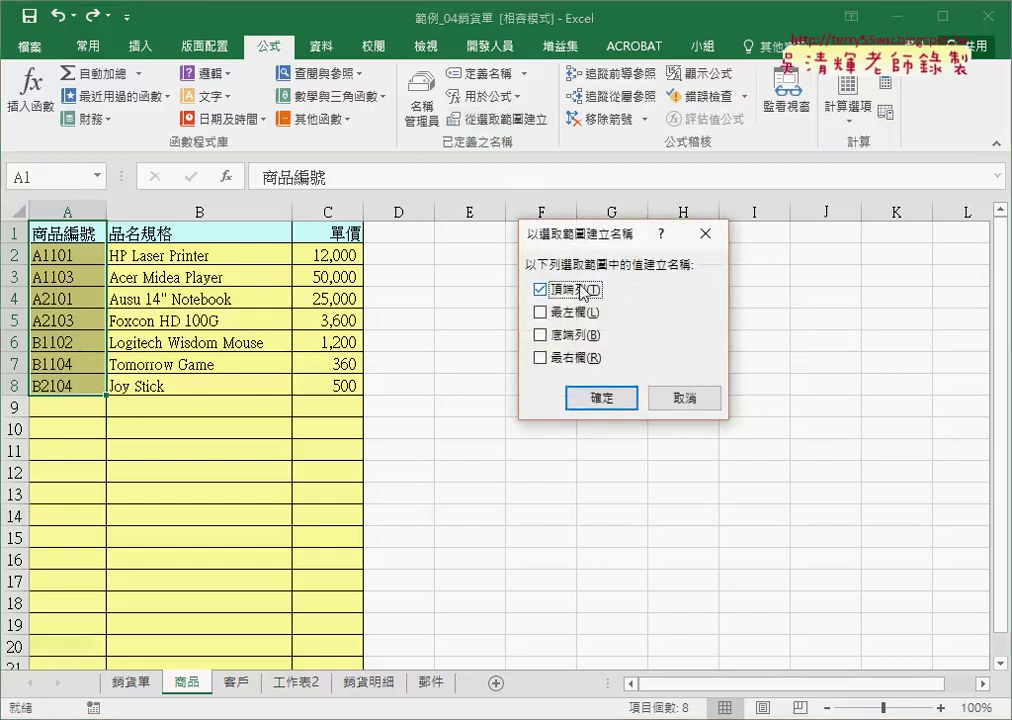
left_click(601, 398)
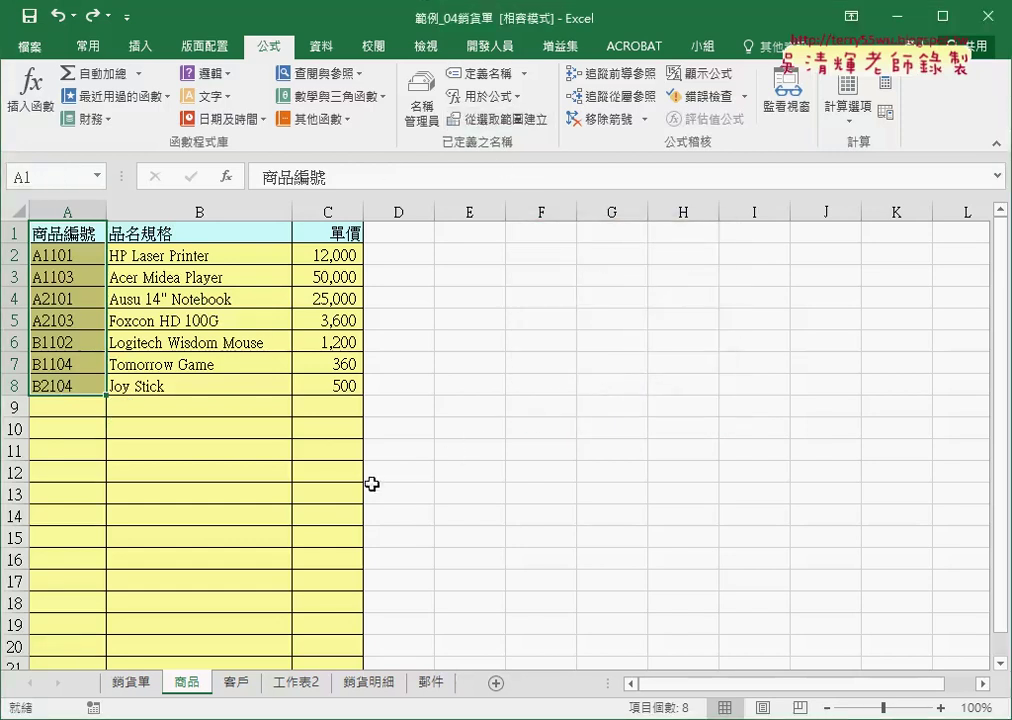
Name the product table A2:C8 商品表 in the Name Box and return to 銷貨單.
left_click_drag(60, 256, 323, 389)
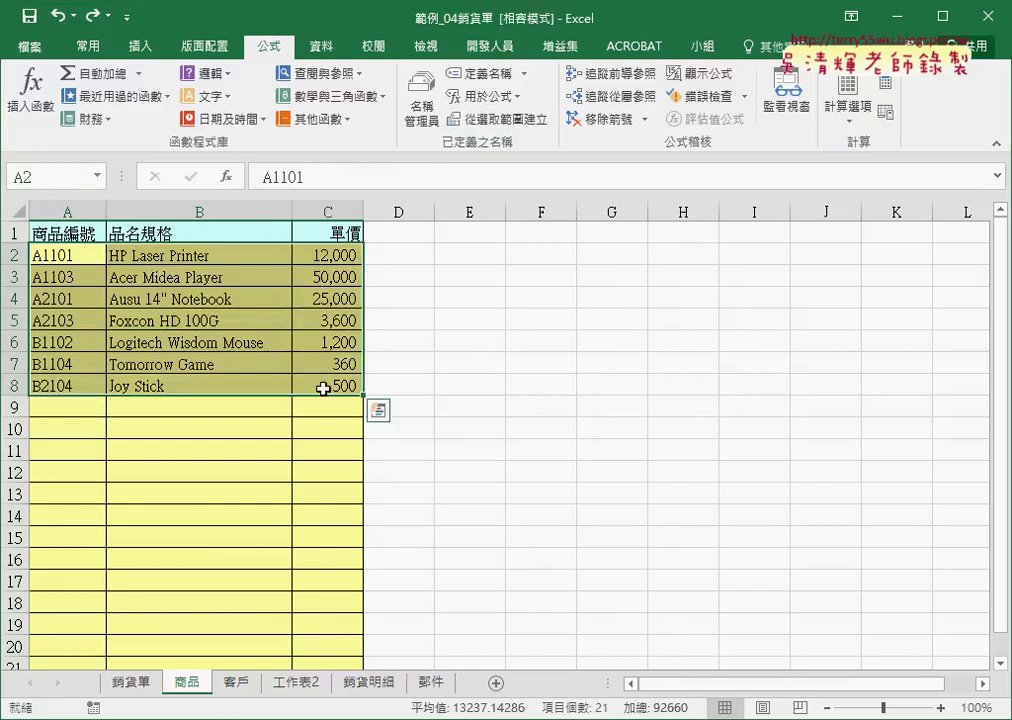
left_click(190, 682)
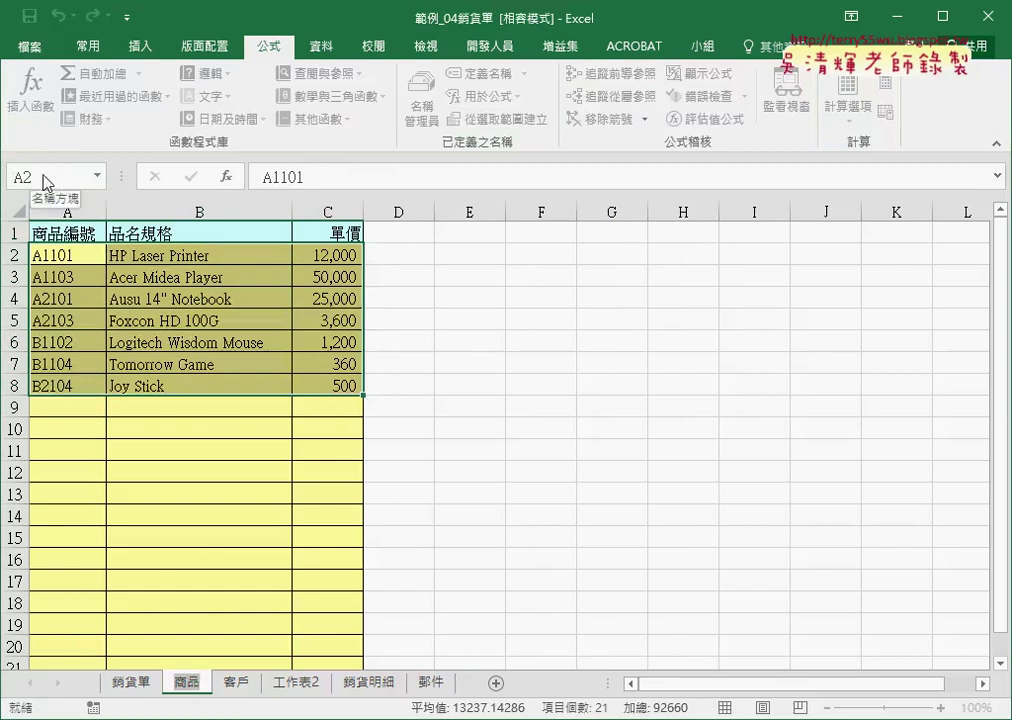
left_click(199, 538)
left_click_drag(75, 256, 307, 381)
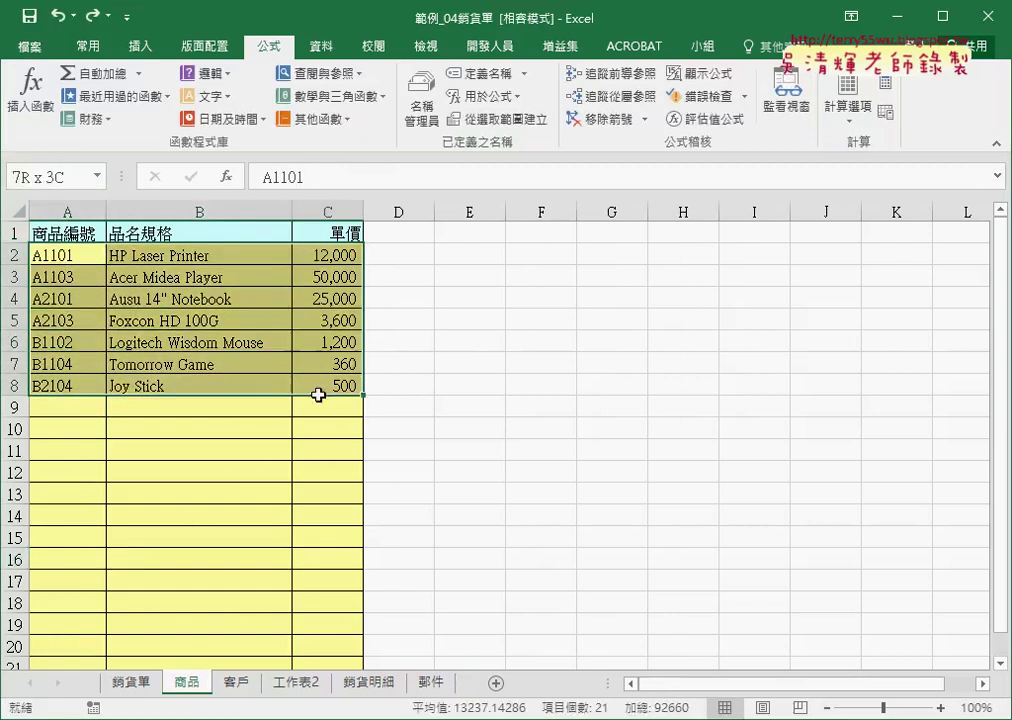
left_click(50, 178)
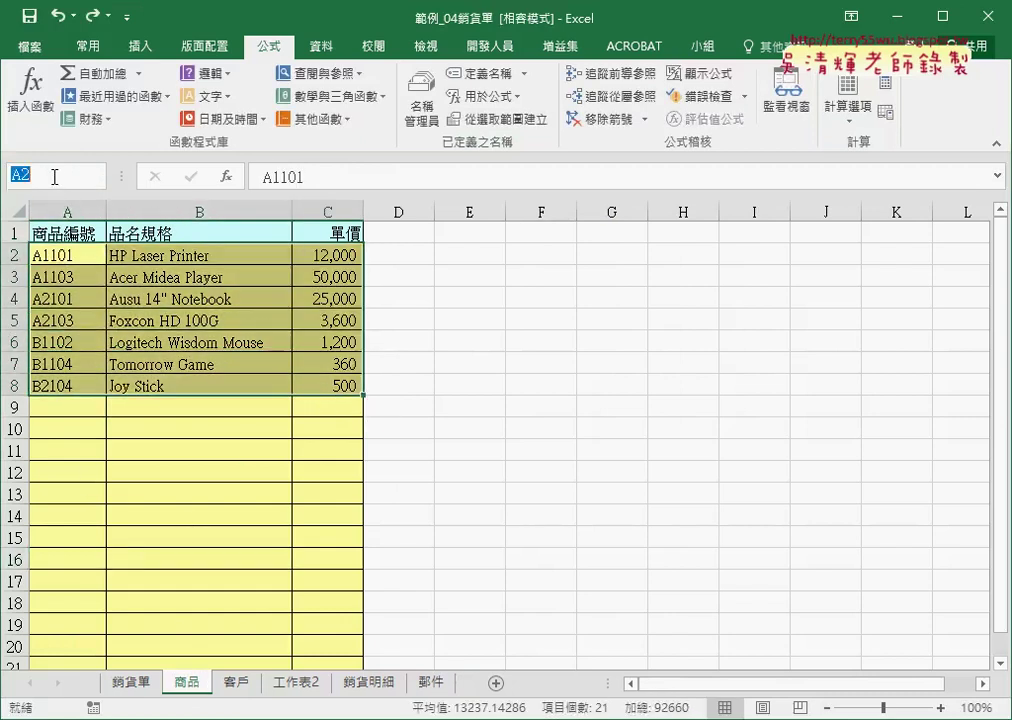
type("商品")
type("ㄅ")
type("表")
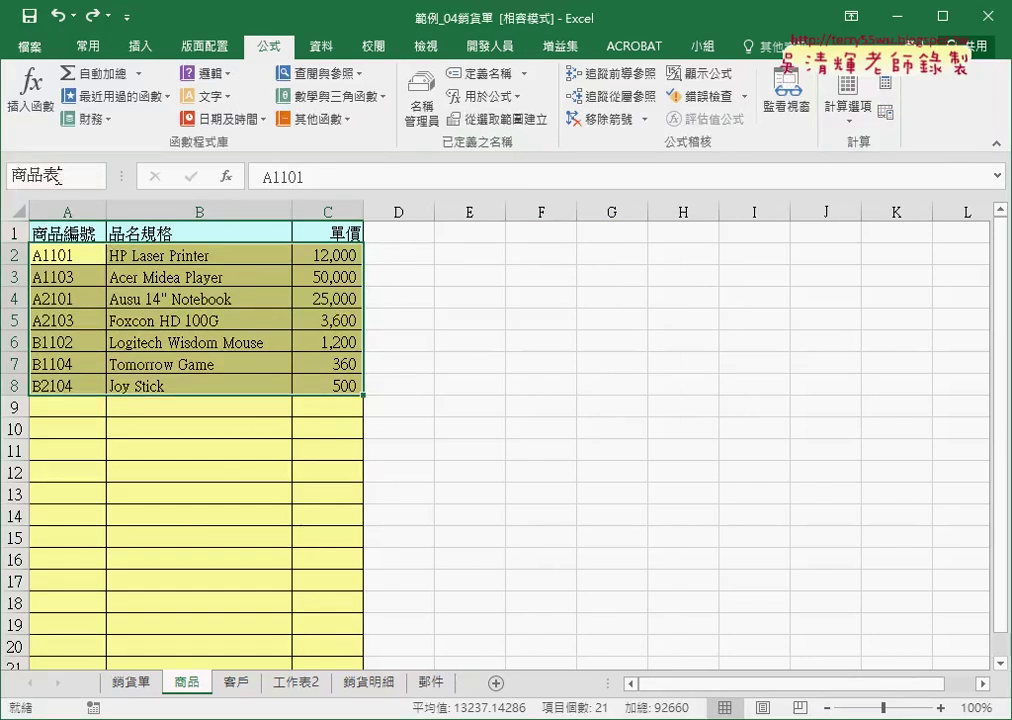
key("Return")
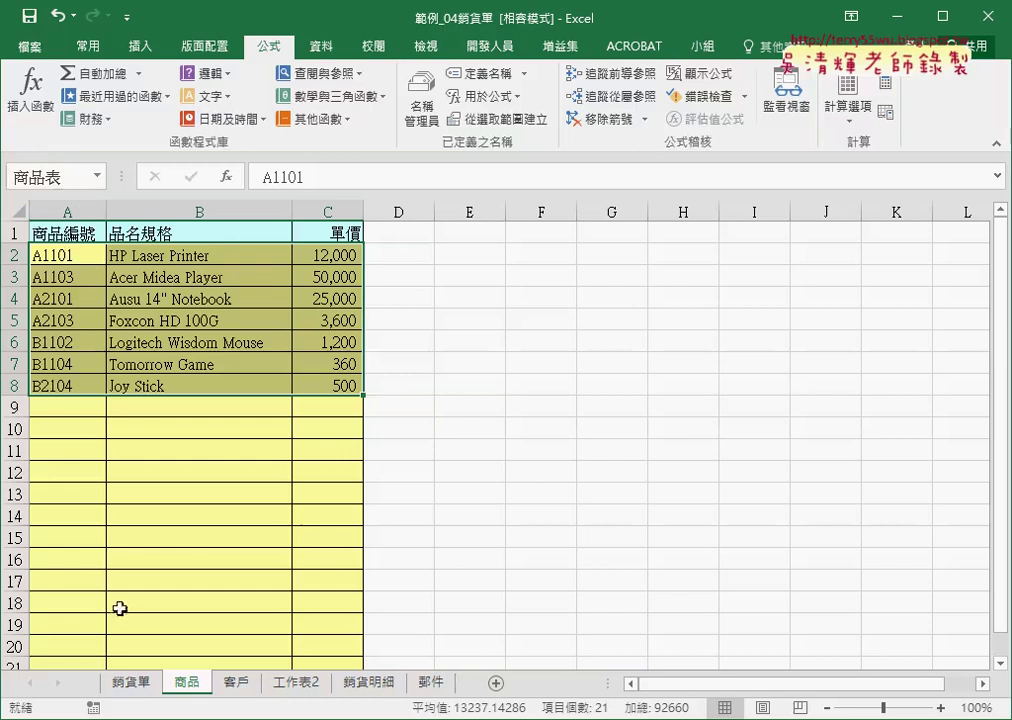
left_click(133, 682)
left_click_drag(136, 366, 131, 562)
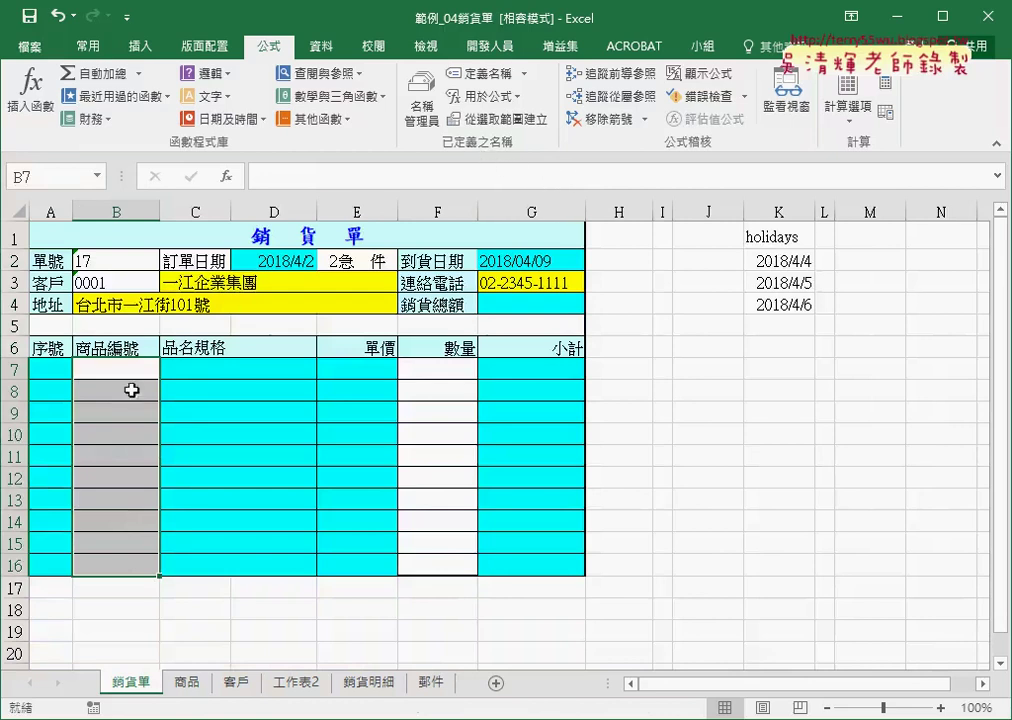
Add a data-validation list to B7:B16 whose source is the named range 商品編號.
left_click(321, 46)
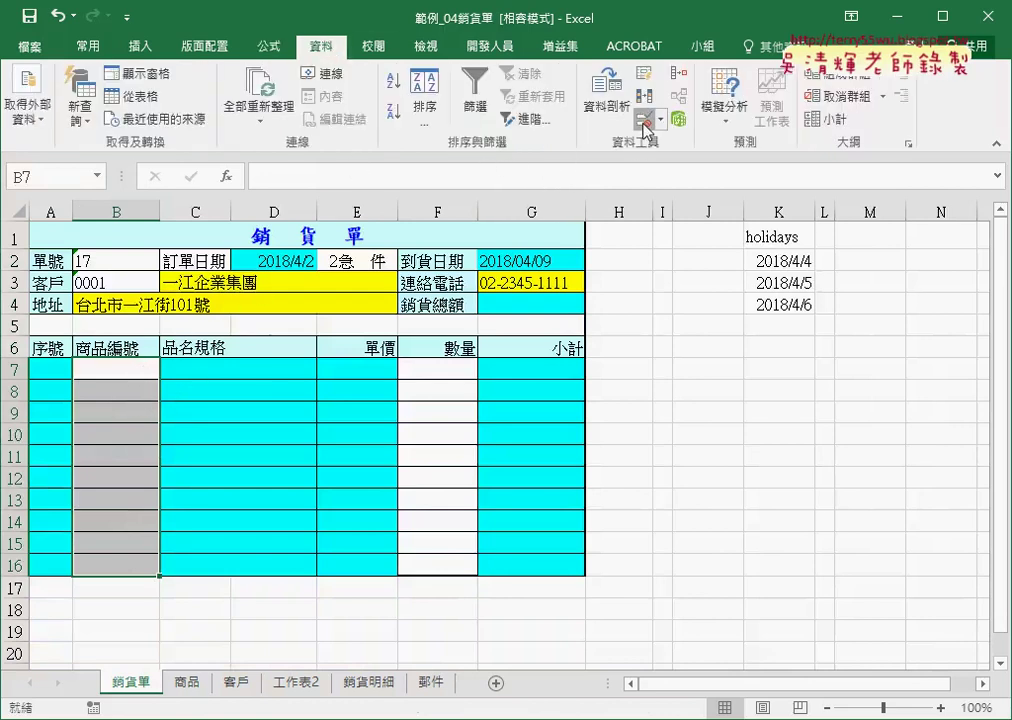
left_click(645, 130)
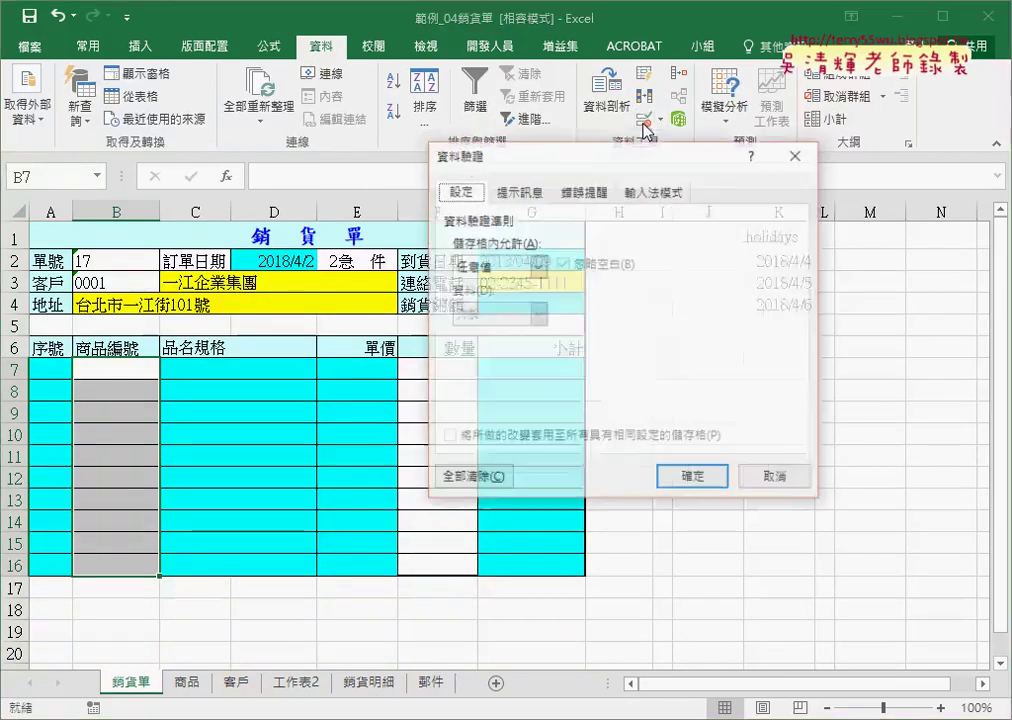
left_click(493, 268)
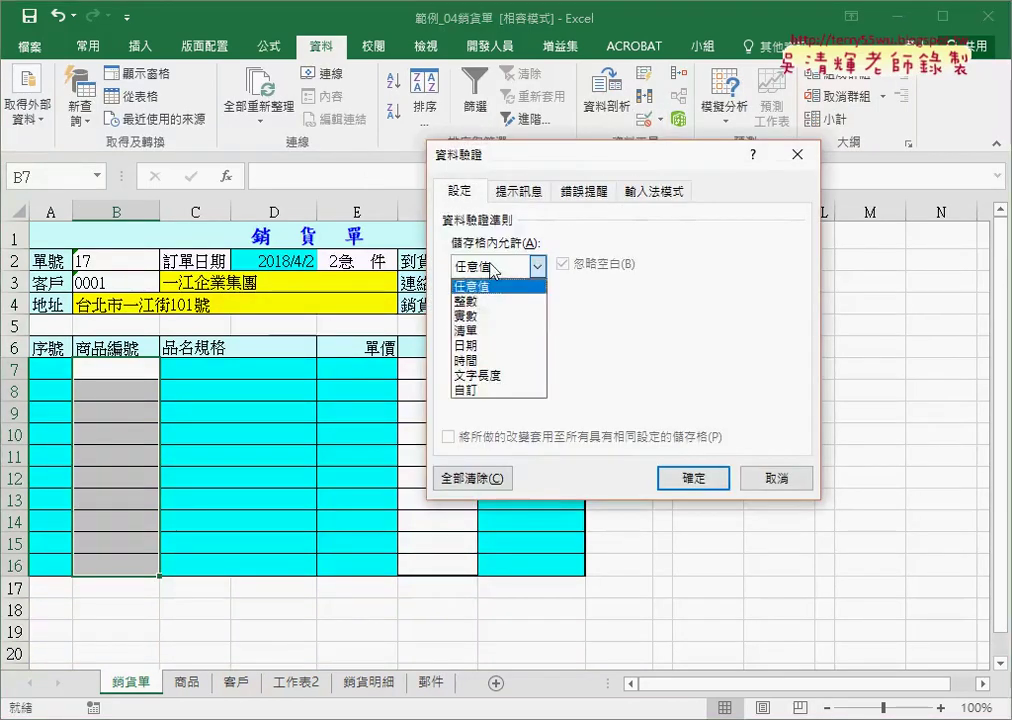
left_click(466, 331)
left_click(475, 363)
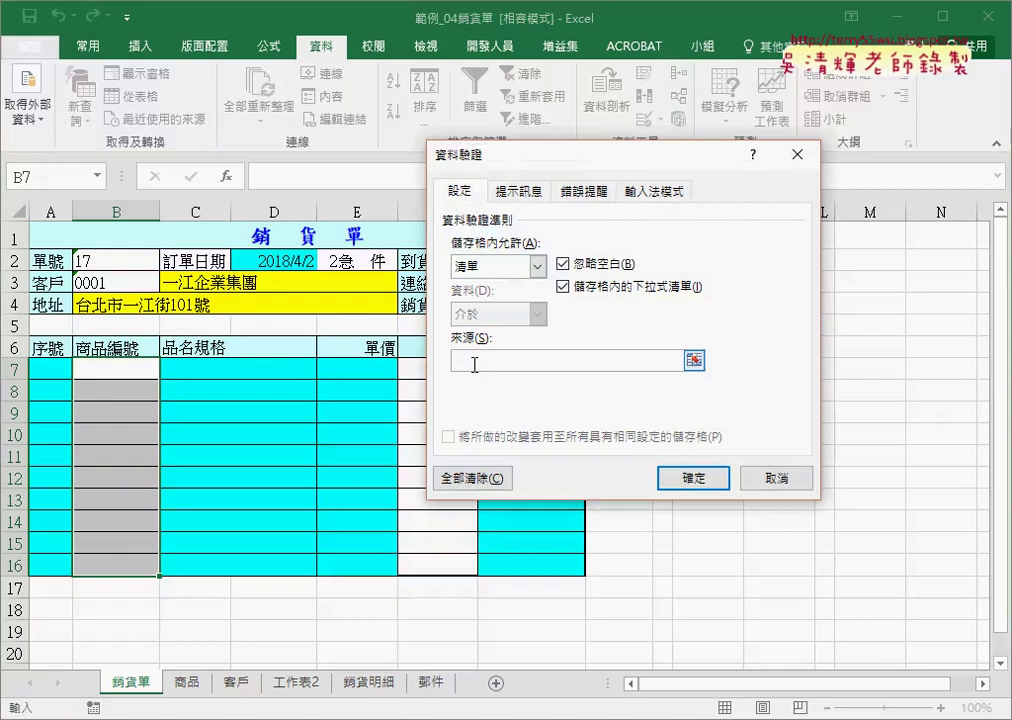
key("F3")
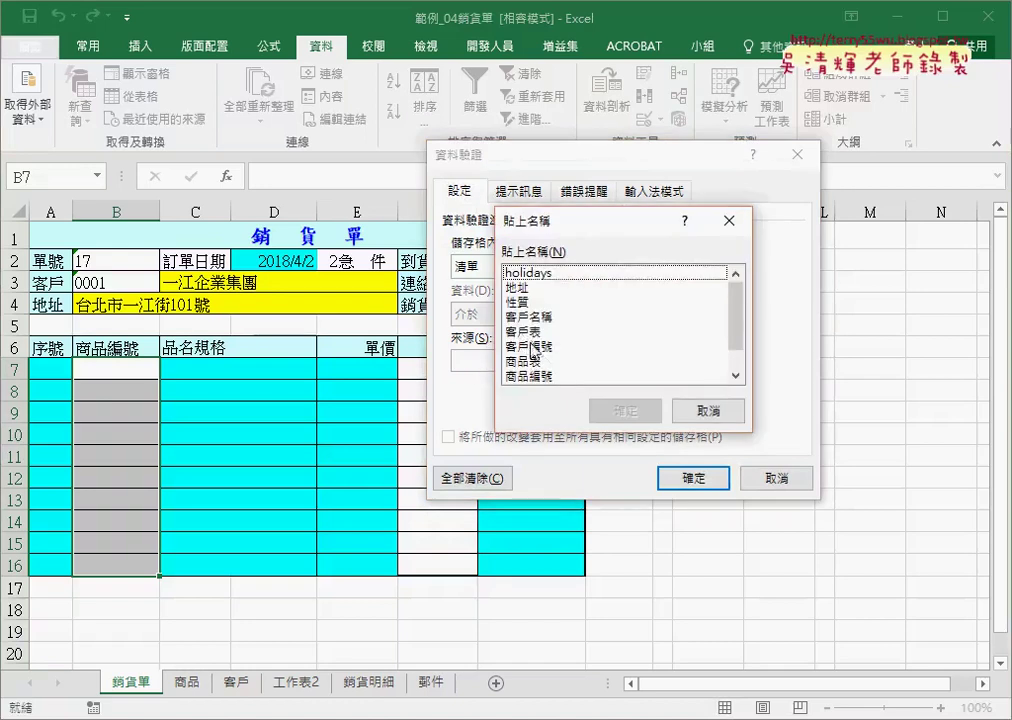
left_click(548, 377)
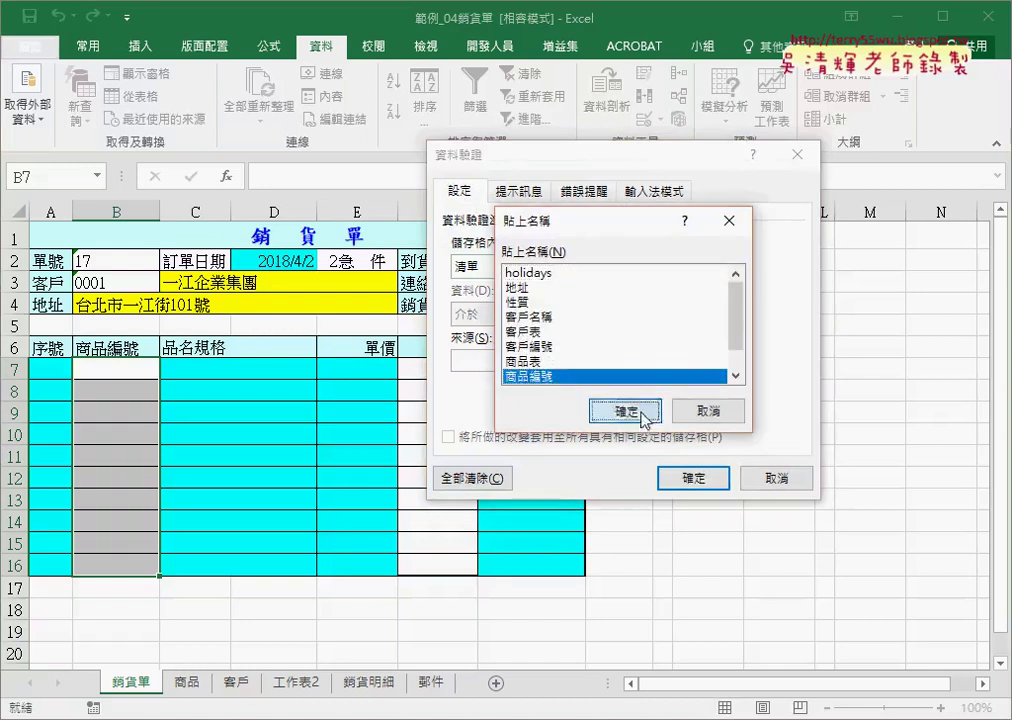
left_click(615, 410)
left_click(688, 480)
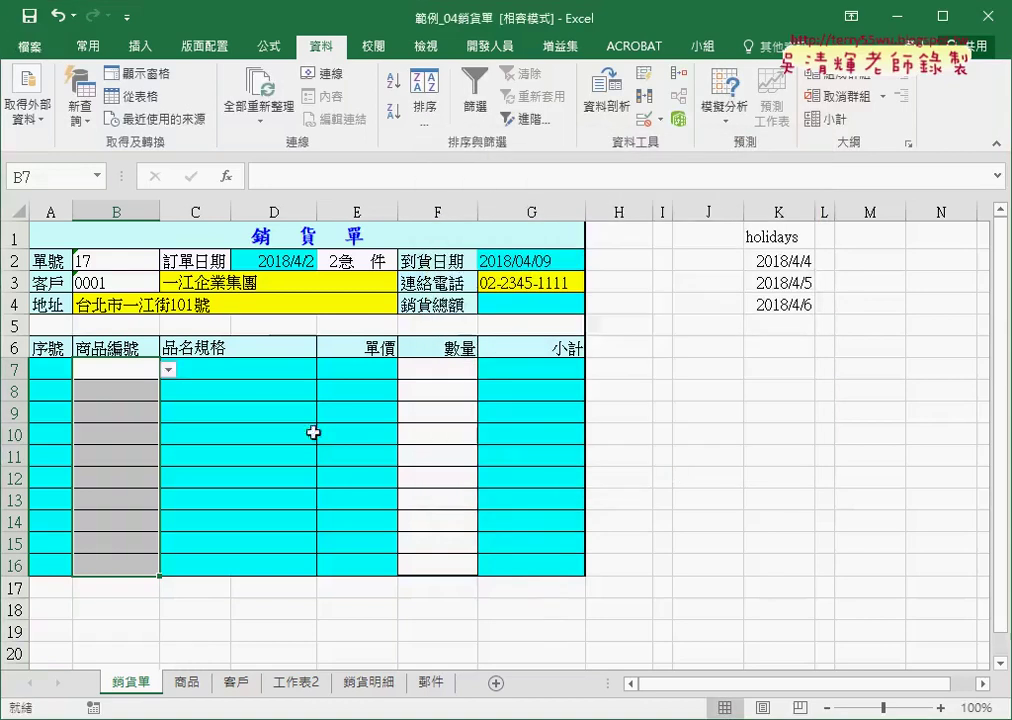
Pick product code A1101 from B7's dropdown, then move to C7.
left_click(170, 371)
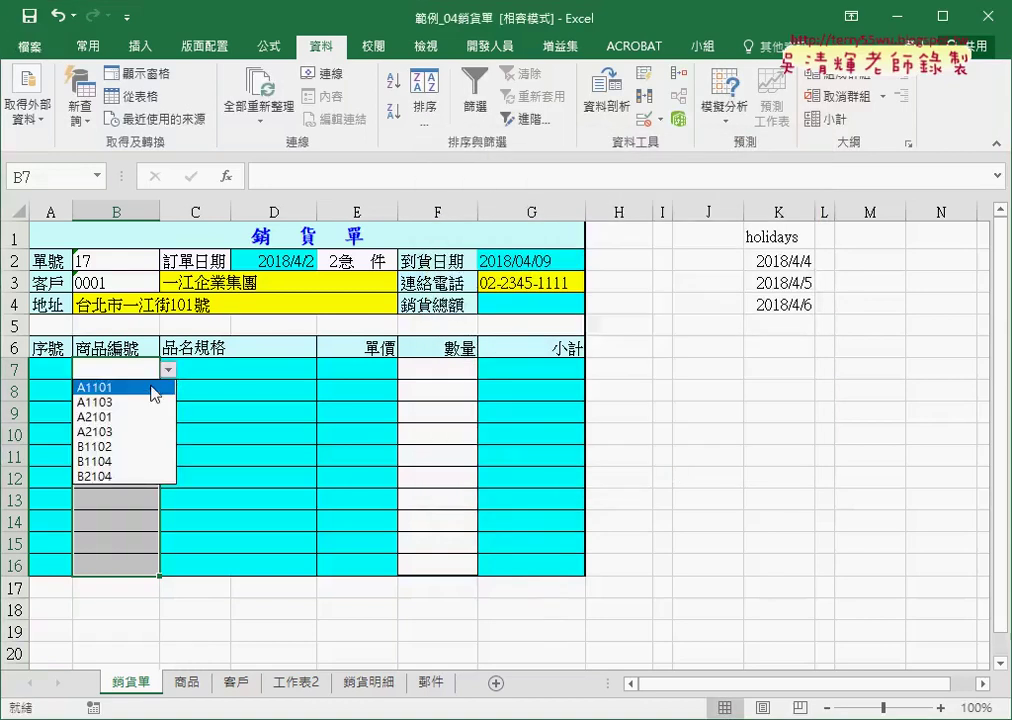
left_click(151, 396)
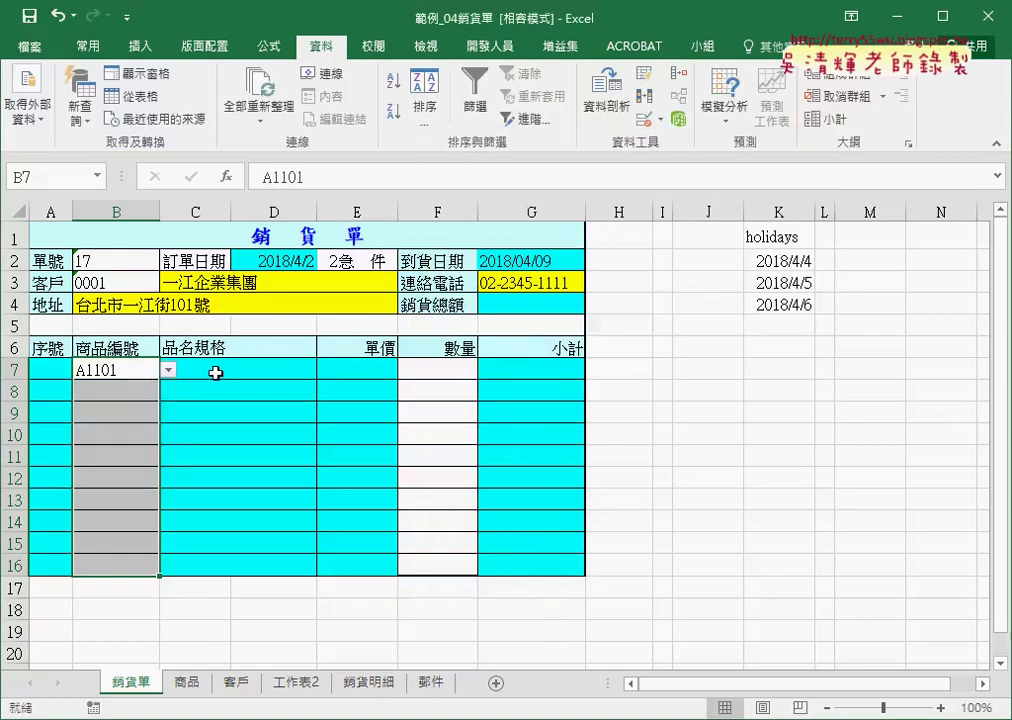
left_click(215, 372)
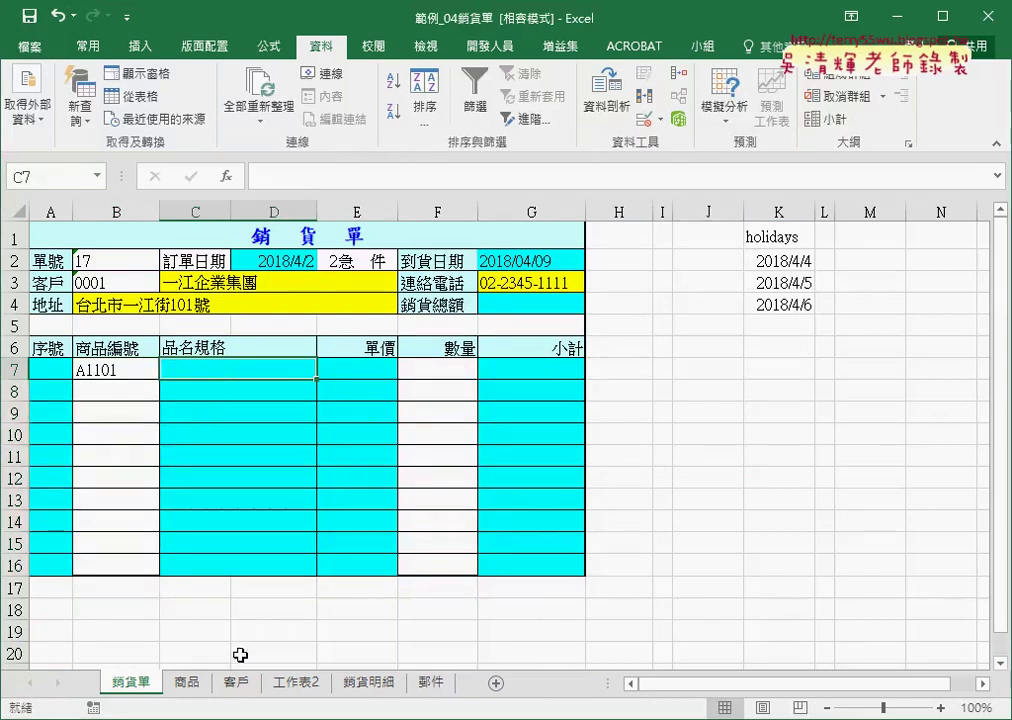
Glance at the 商品 sheet, then copy C3's customer-lookup formula text from the formula bar.
left_click(199, 685)
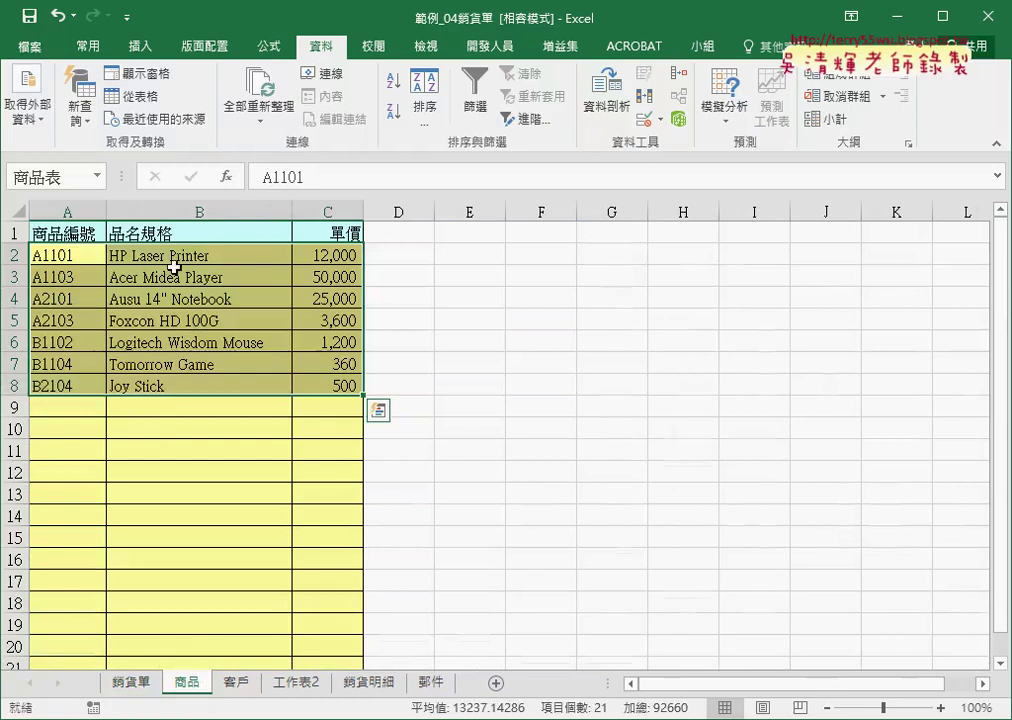
left_click(135, 683)
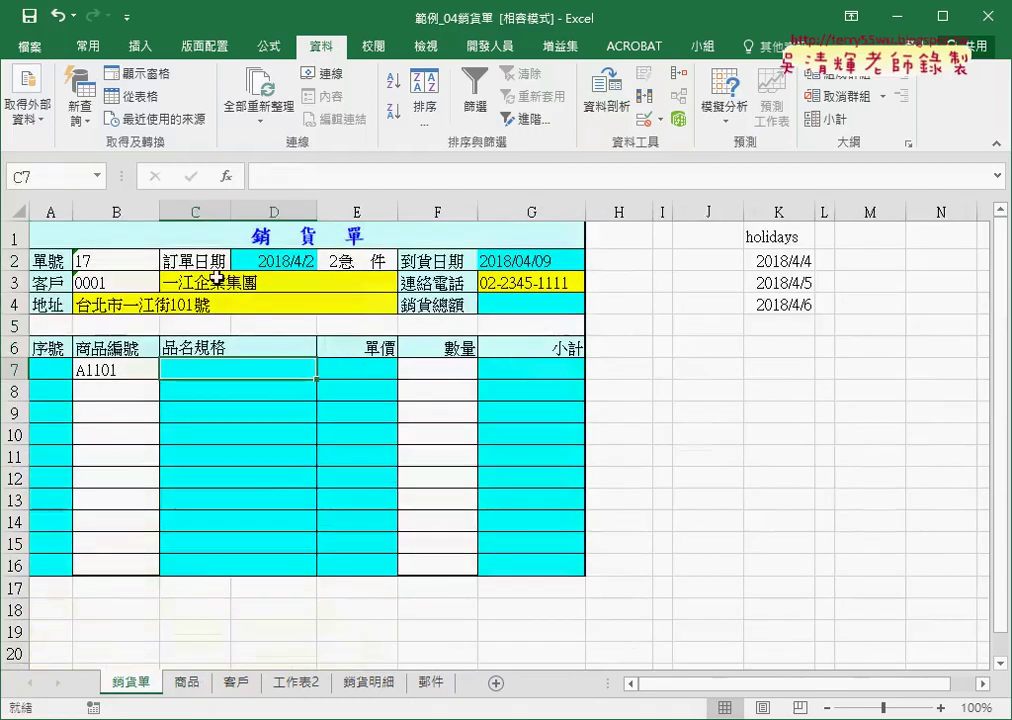
left_click(217, 278)
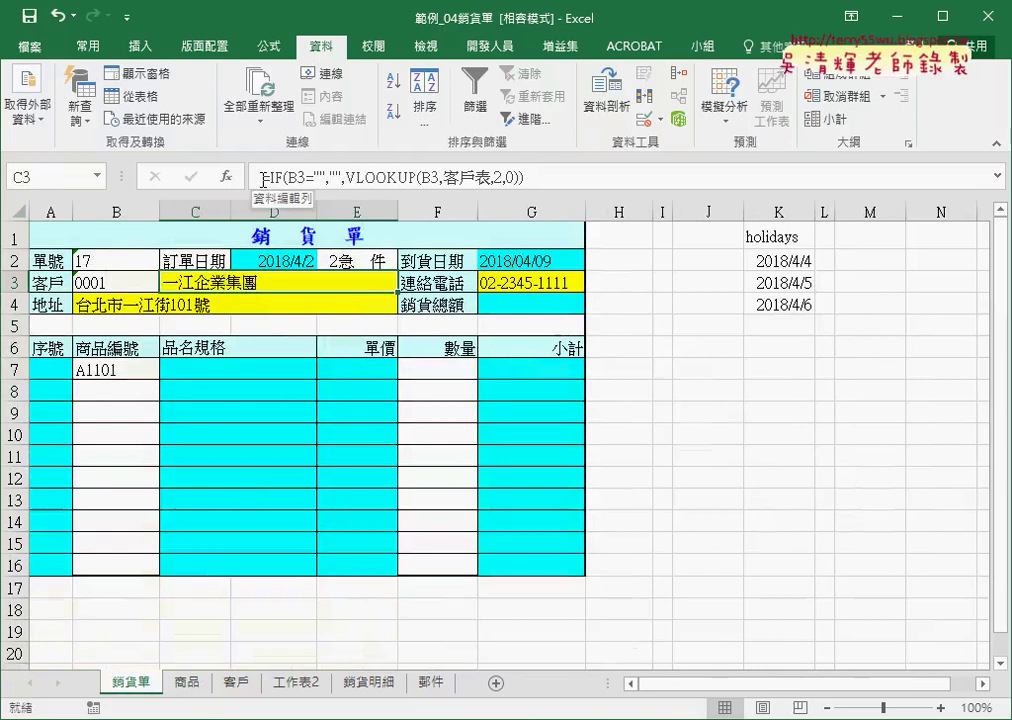
left_click_drag(262, 178, 530, 178)
right_click(395, 184)
left_click(445, 222)
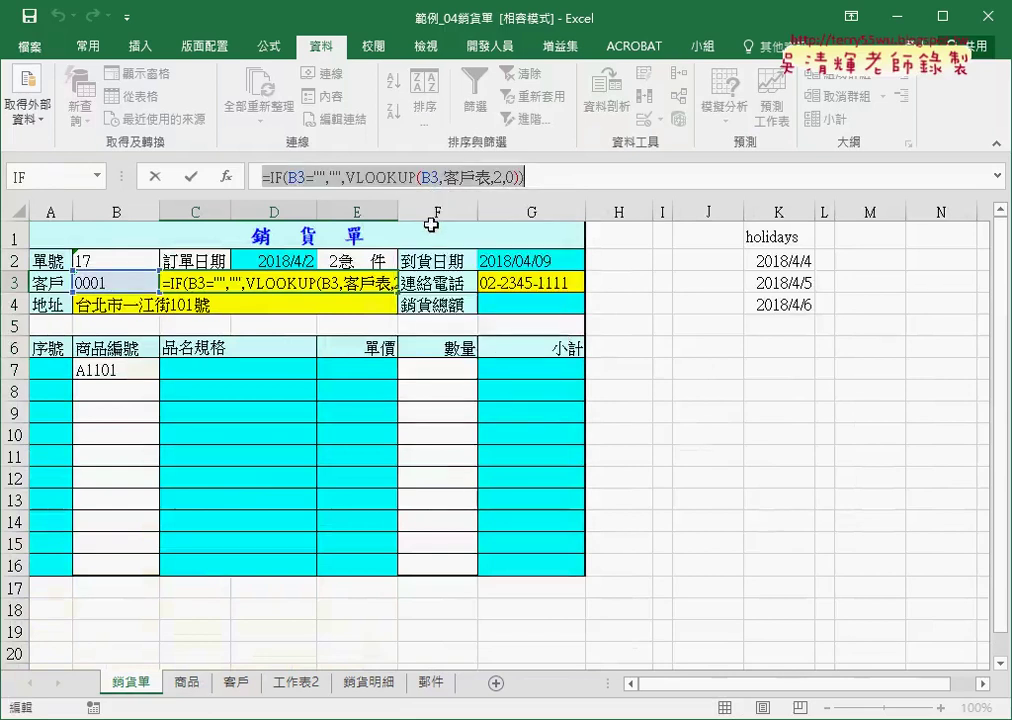
left_click(155, 176)
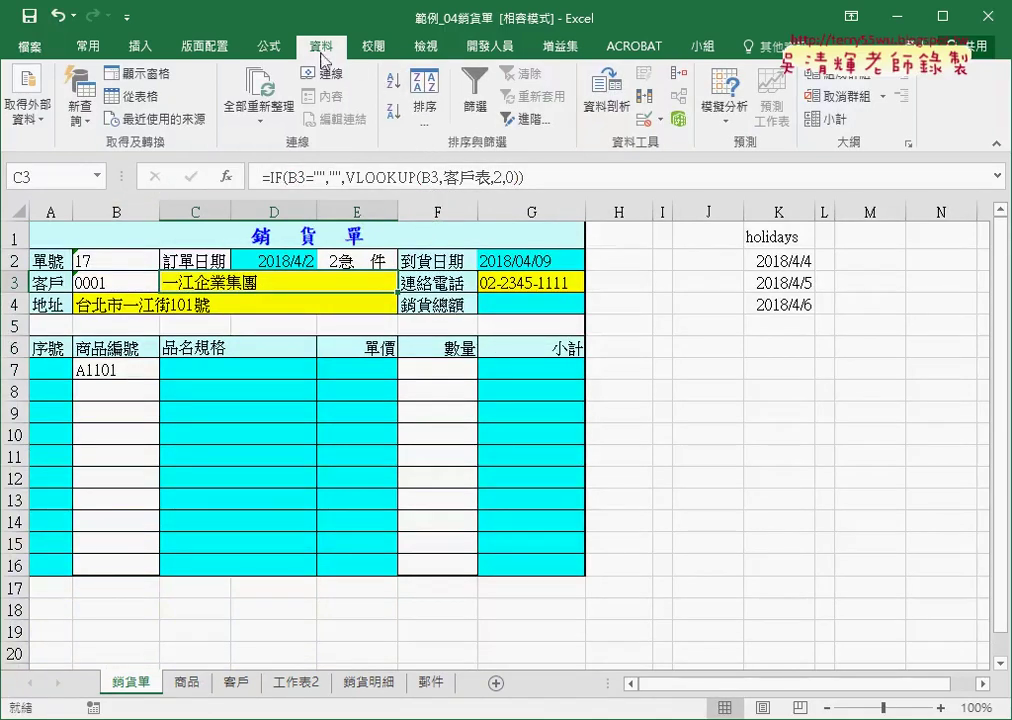
Review the workbook's defined names in Name Manager, then close it.
left_click(275, 48)
left_click(420, 100)
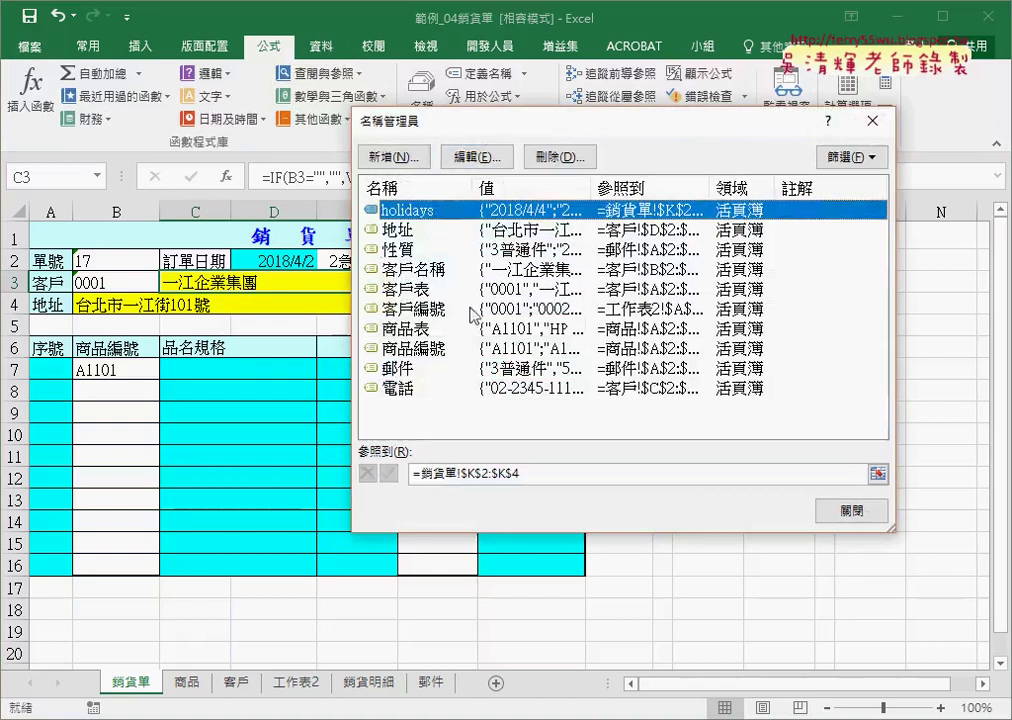
left_click(872, 510)
Paste the lookup formula into C7 and change both B3 references to B7.
left_click(219, 368)
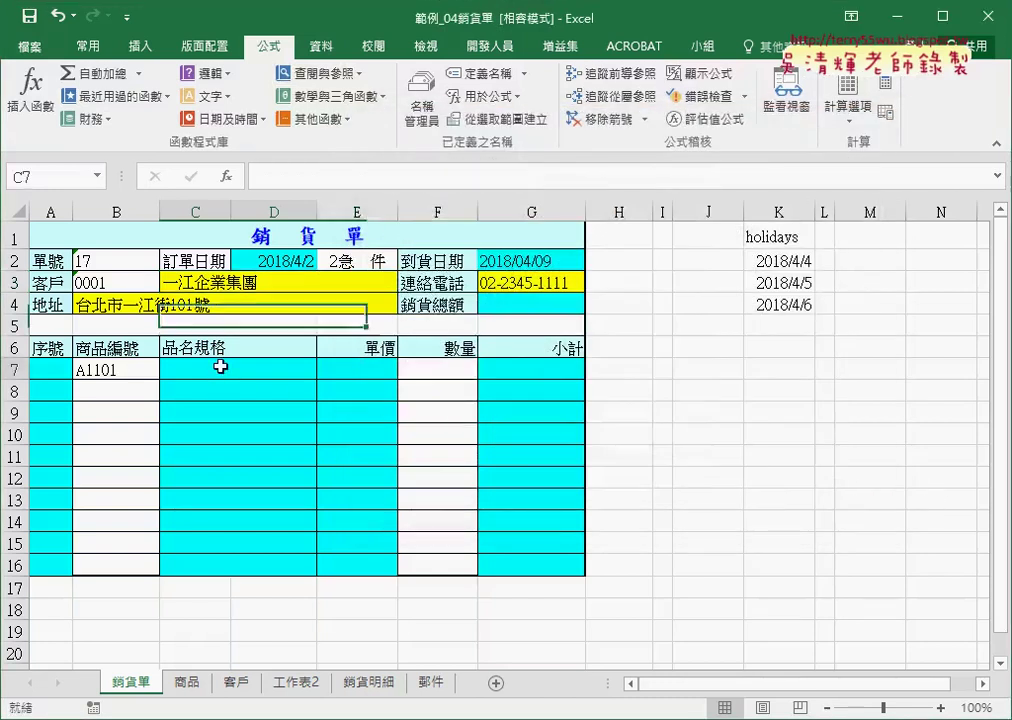
right_click(268, 176)
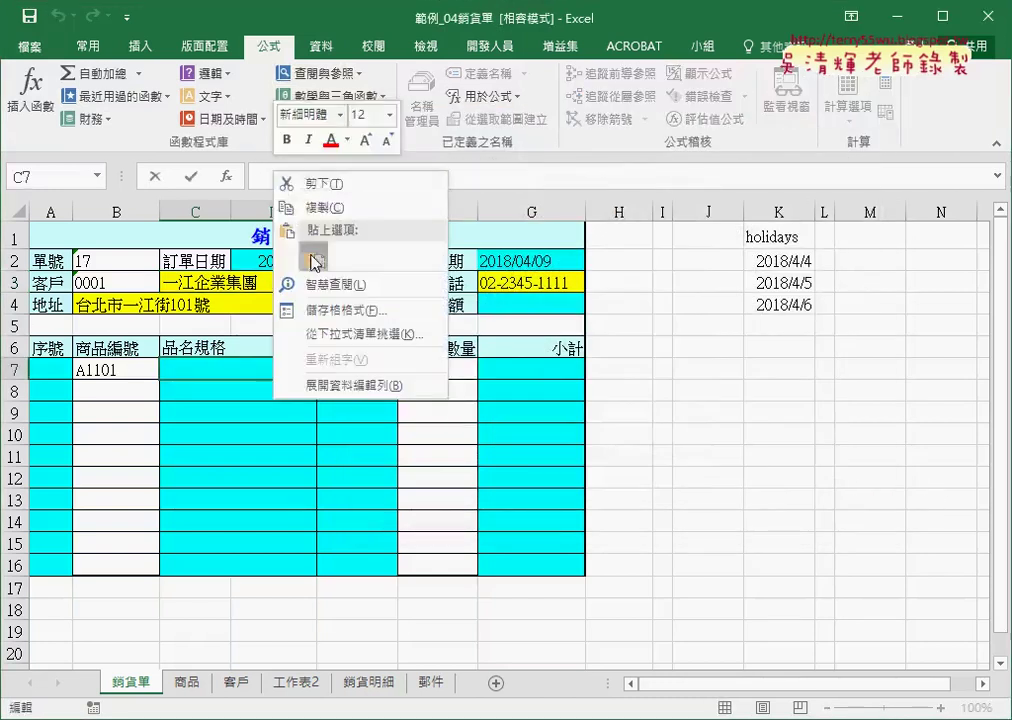
left_click(294, 252)
double_click(295, 177)
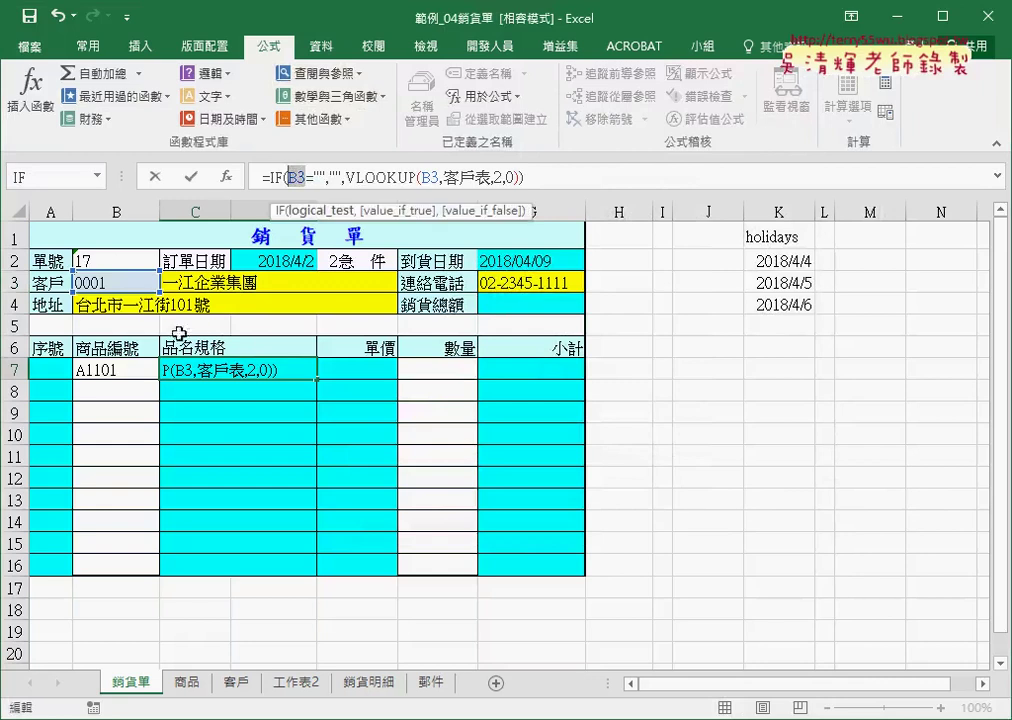
left_click(130, 369)
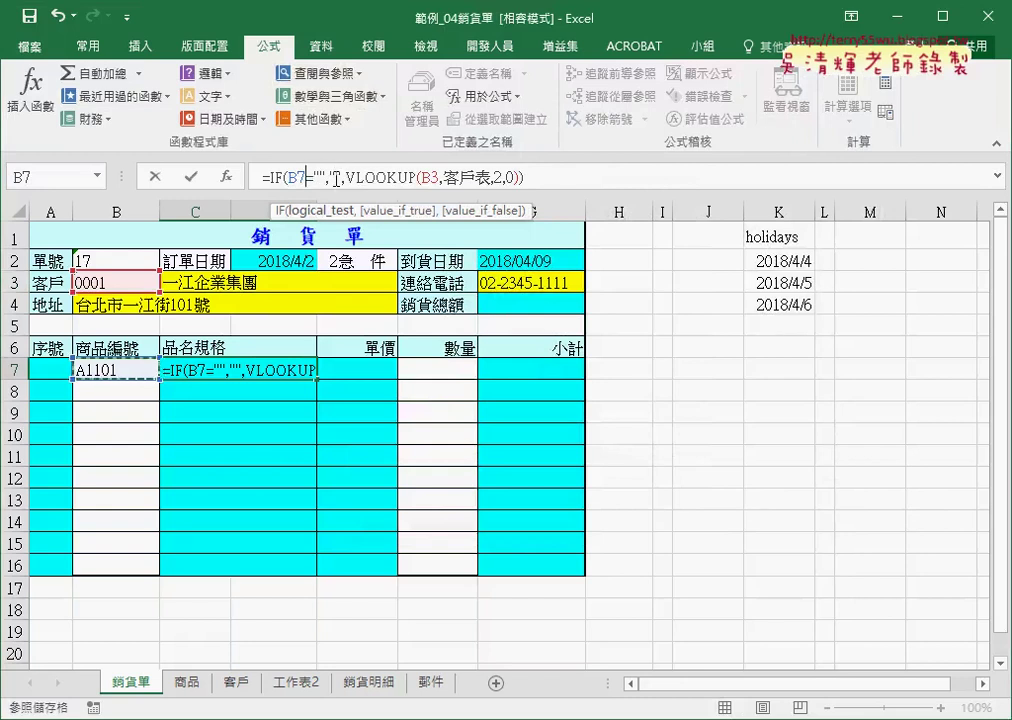
double_click(433, 178)
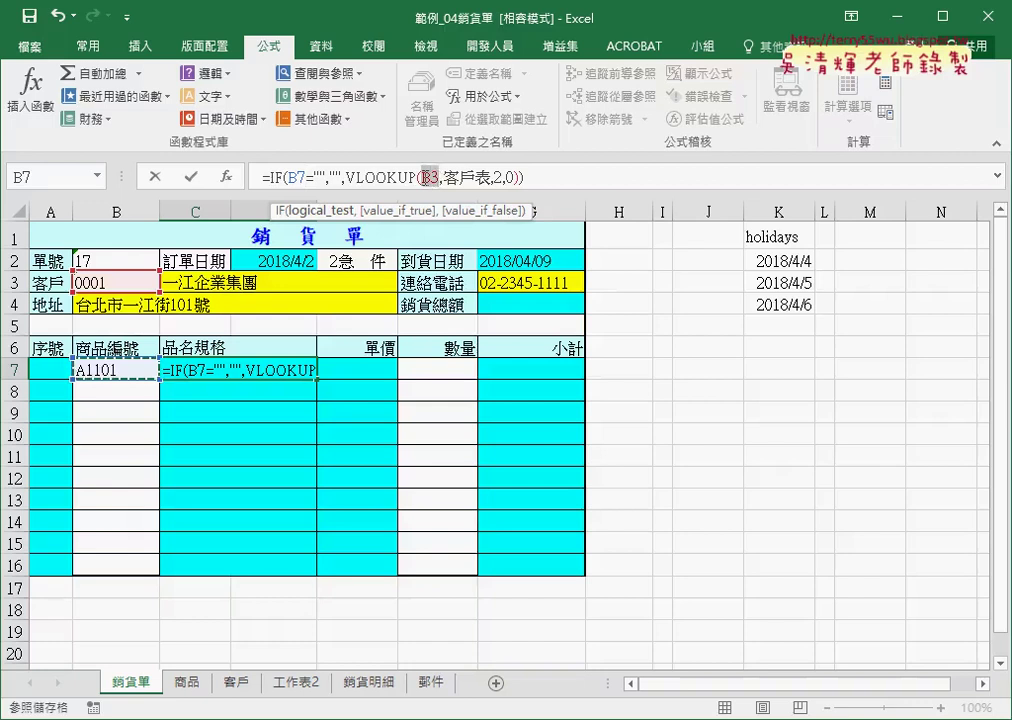
left_click(125, 370)
Replace 客戶表 with 商品表 via F3 and confirm C7's product name formula.
left_click_drag(445, 177, 490, 177)
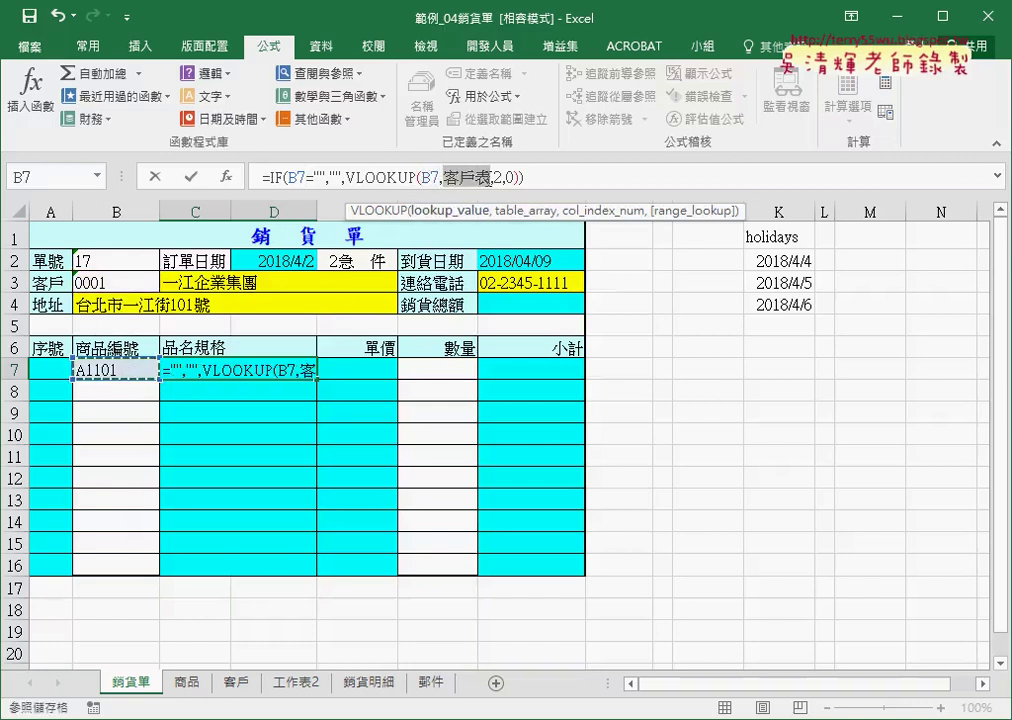
key("BackSpace")
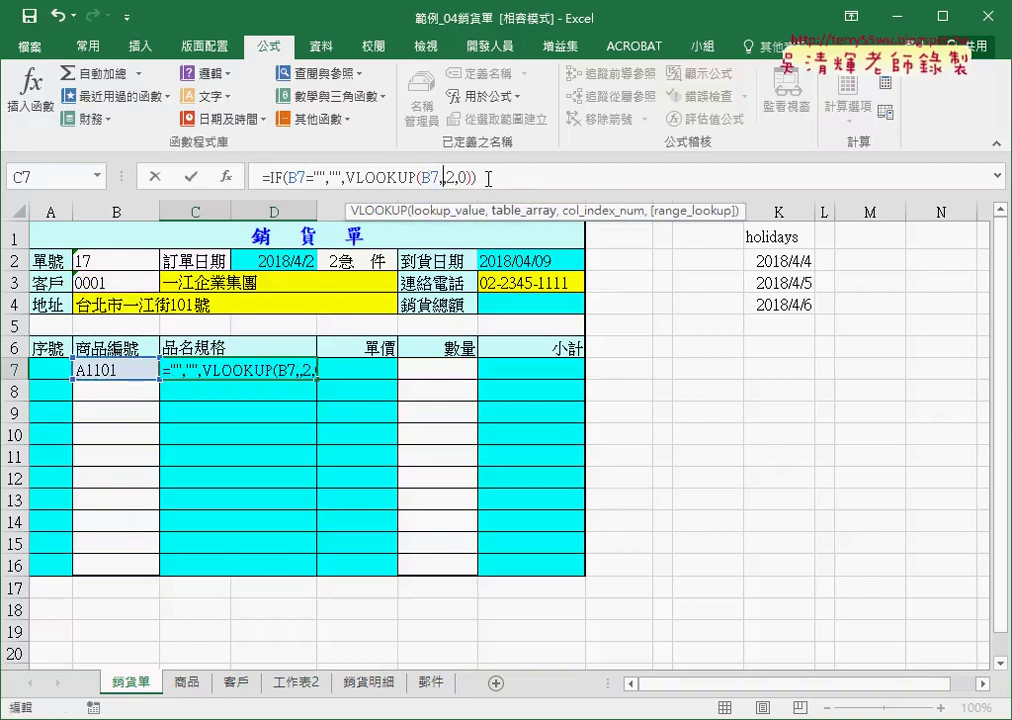
key("F3")
double_click(527, 361)
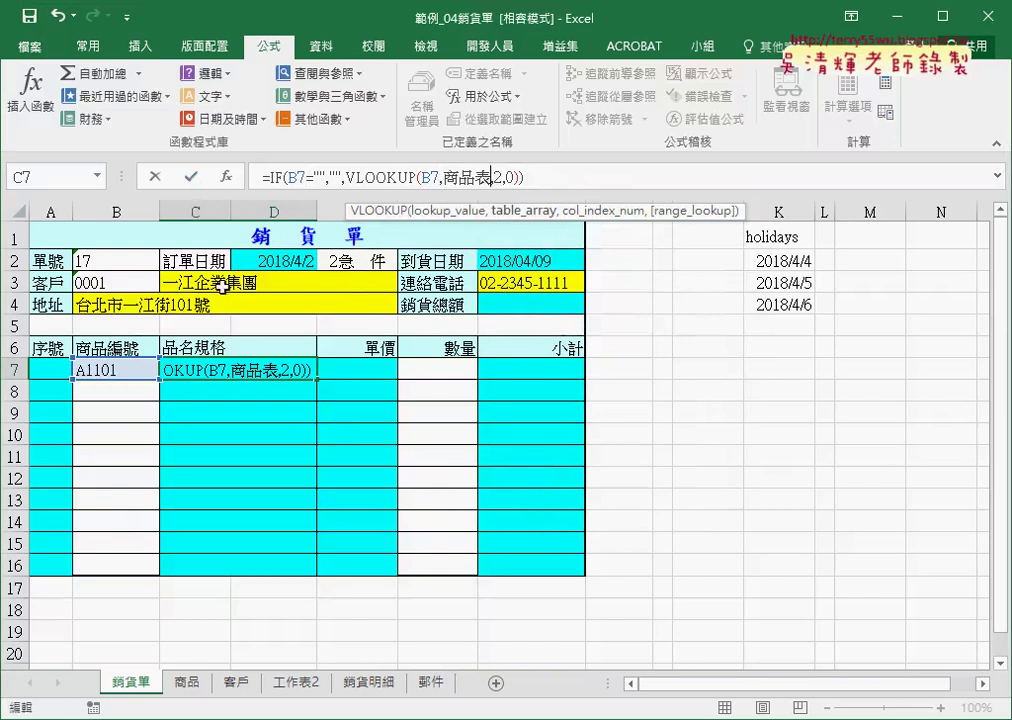
left_click(195, 180)
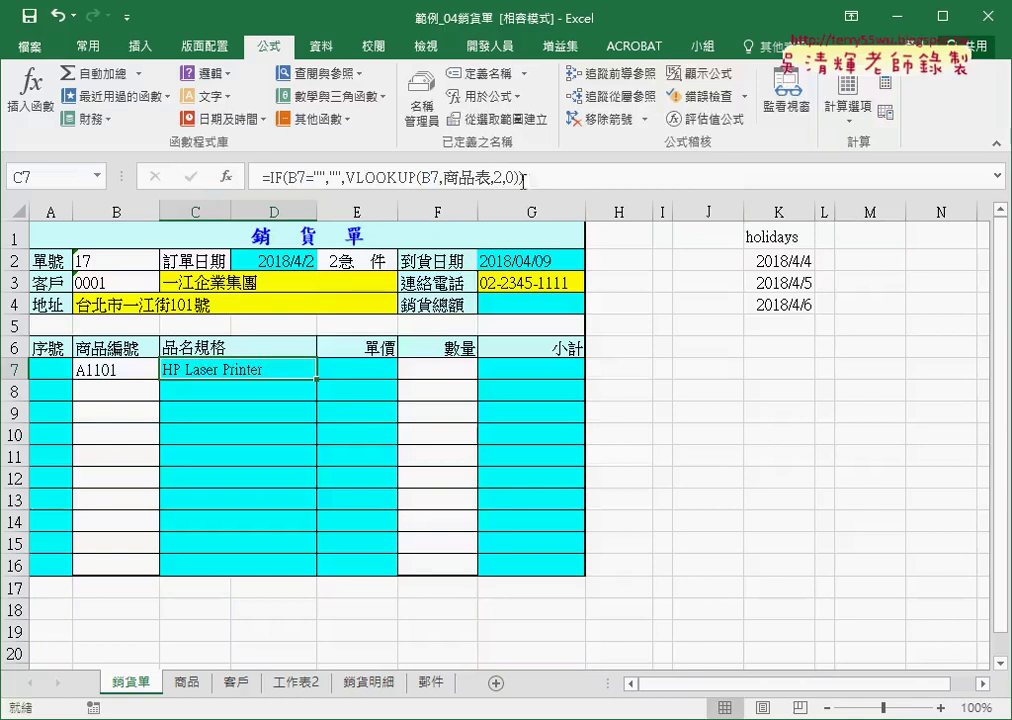
Copy C7's formula into E7 and change the column index to 3 for the unit price.
left_click_drag(522, 177, 226, 185)
right_click(226, 180)
left_click(250, 164)
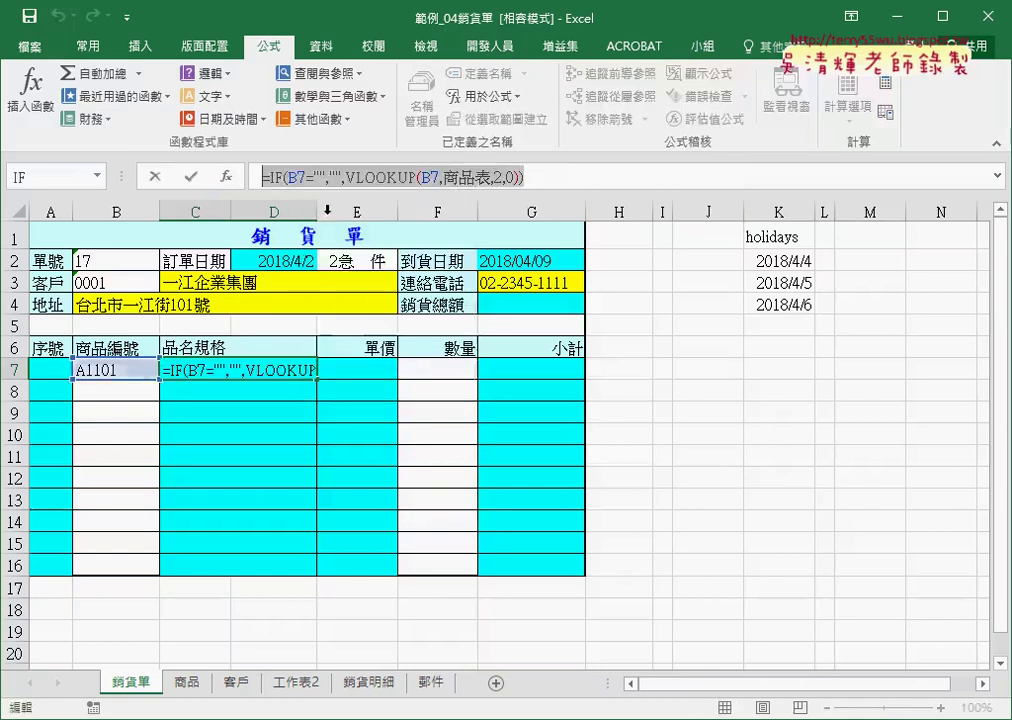
left_click(154, 176)
left_click(344, 370)
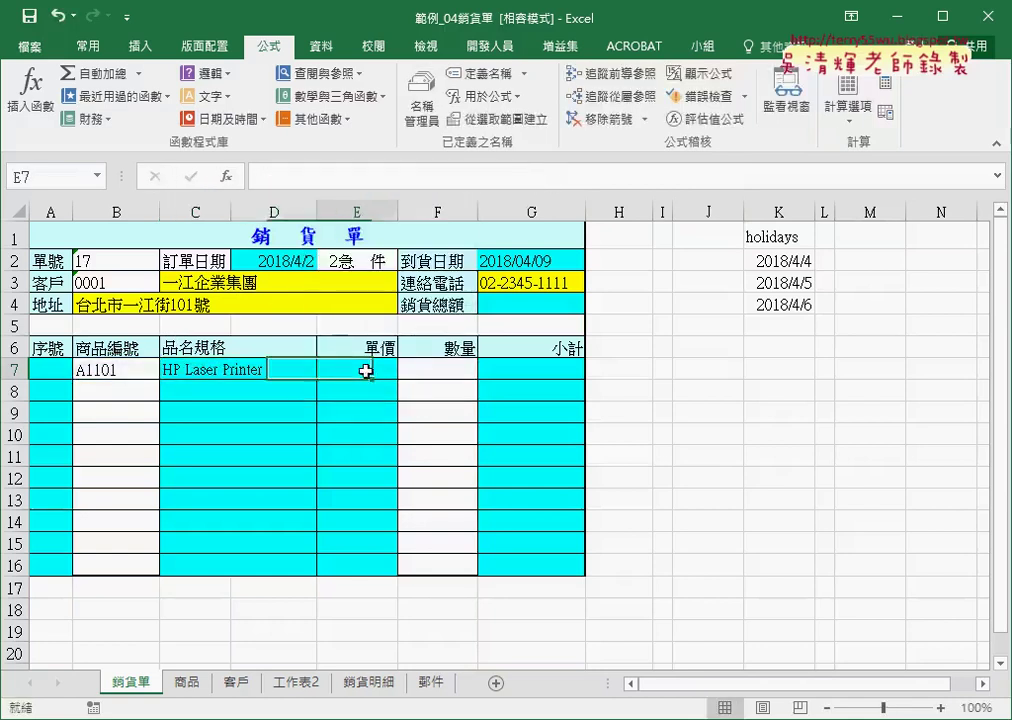
right_click(290, 177)
left_click(330, 264)
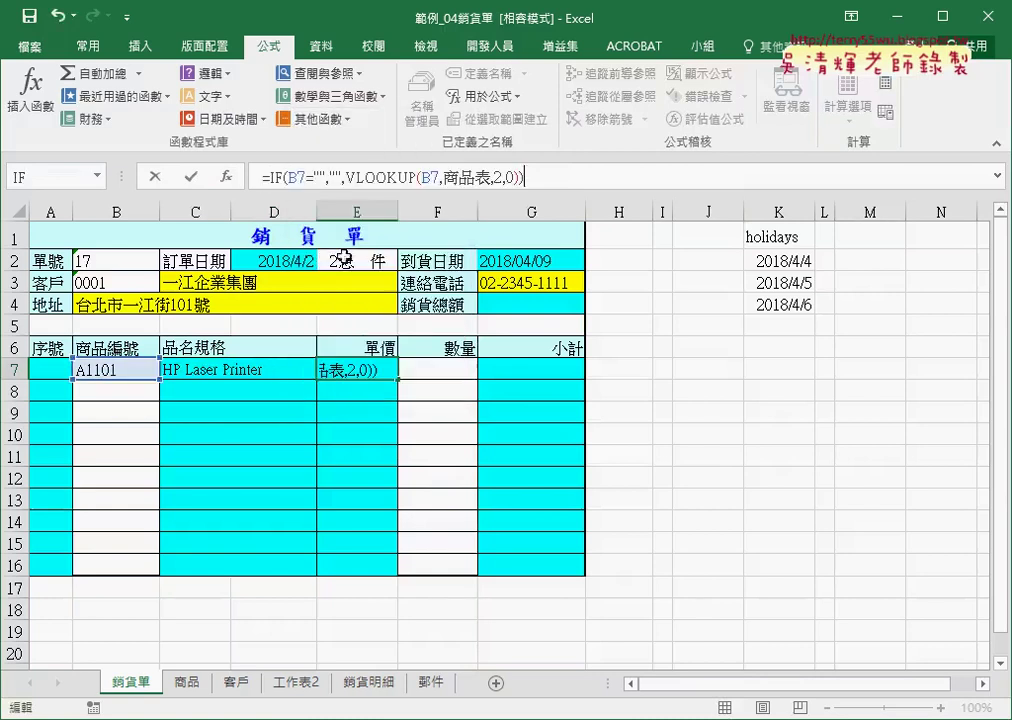
left_click(501, 177)
type("3")
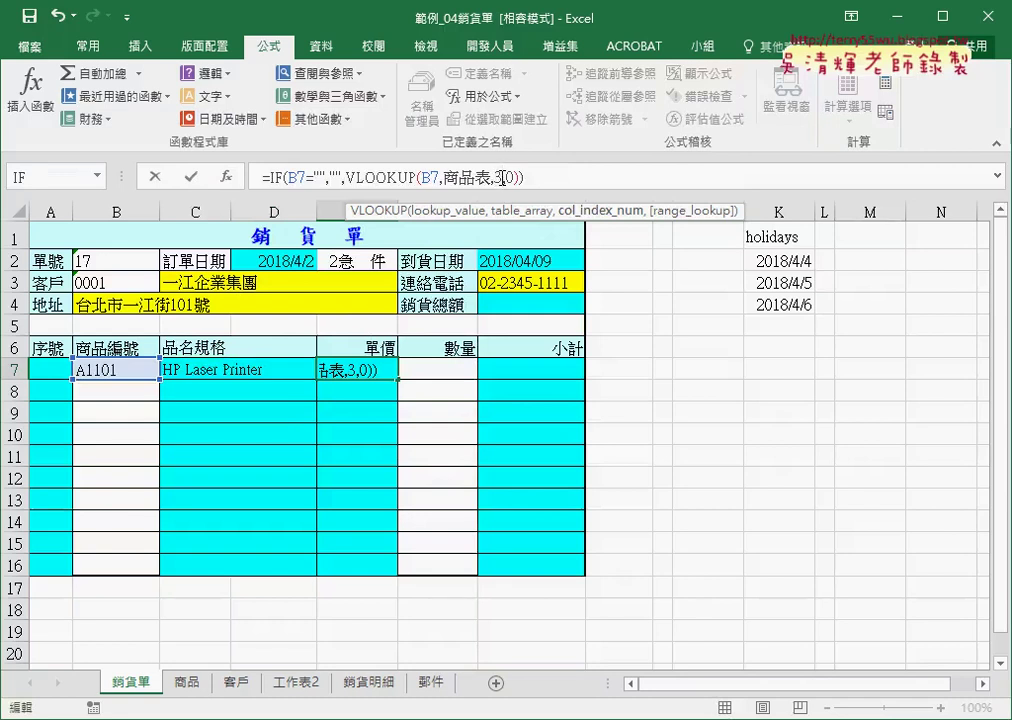
left_click(191, 177)
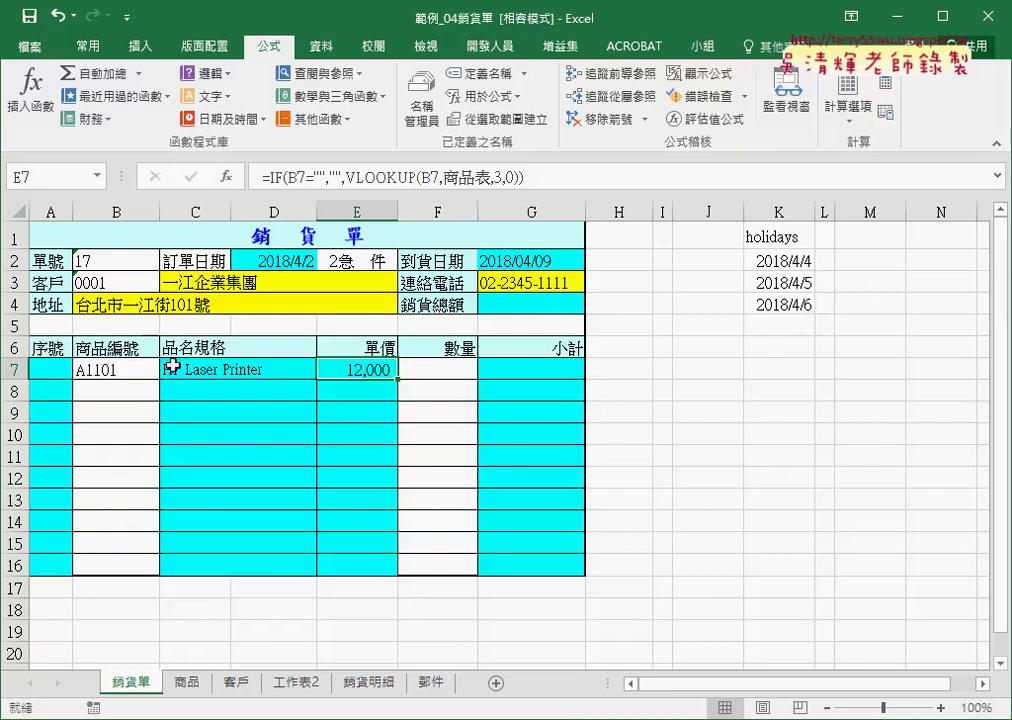
Choose A1103 in B8, then fill the C7 name and E7 price formulas down to row 16.
left_click(137, 391)
left_click(168, 391)
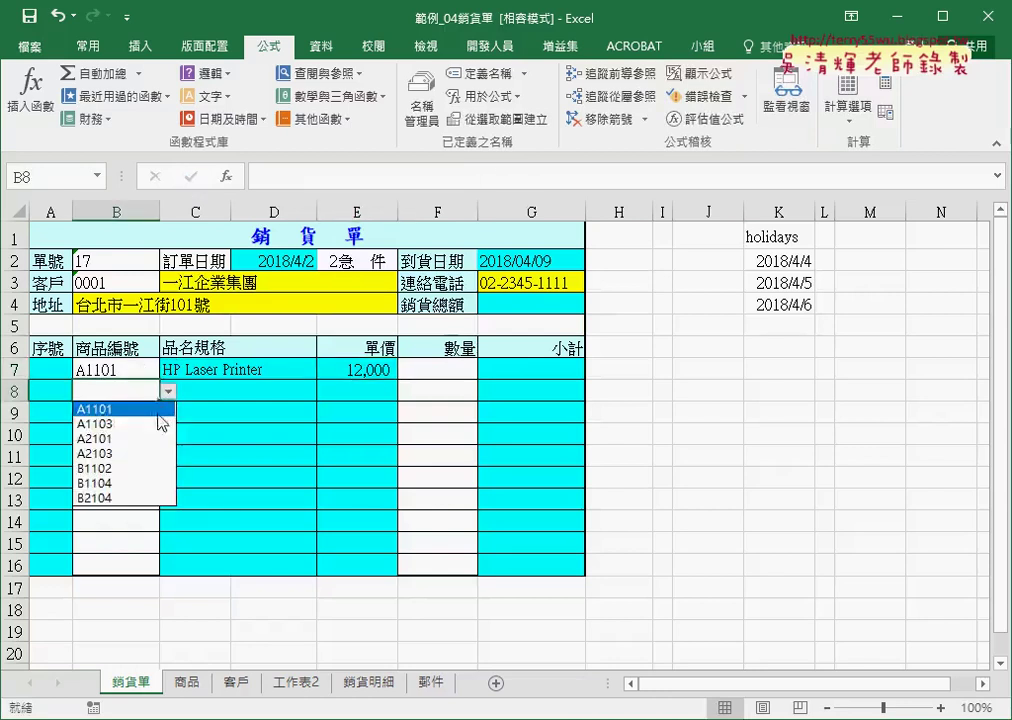
left_click(154, 421)
left_click(289, 368)
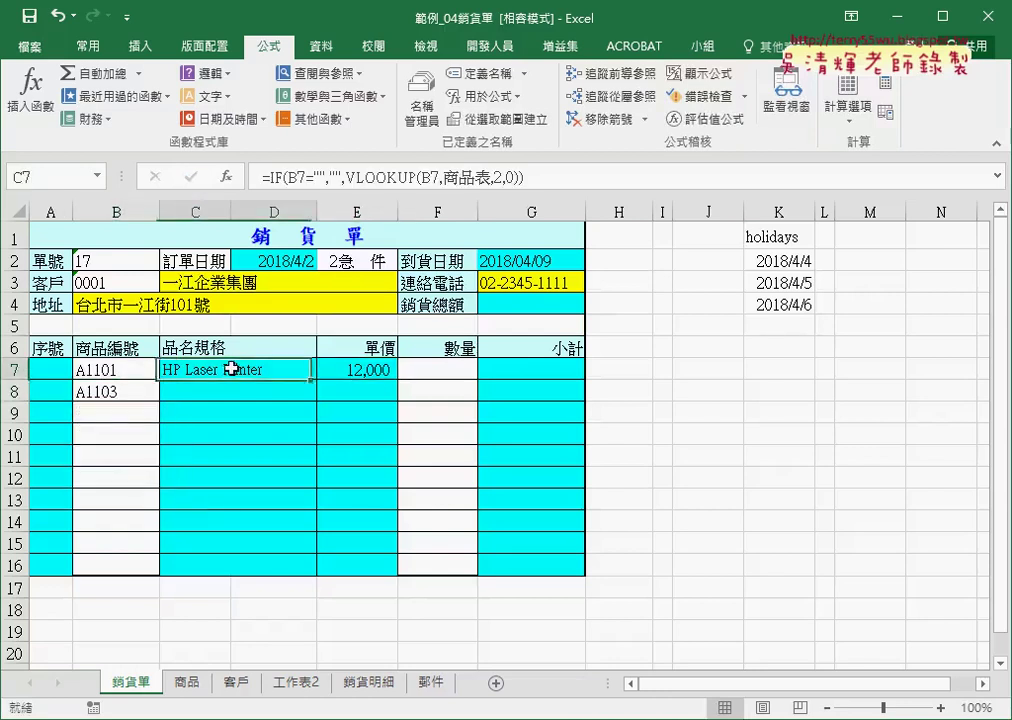
left_click_drag(317, 380, 316, 580)
left_click(357, 369)
left_click_drag(397, 380, 400, 566)
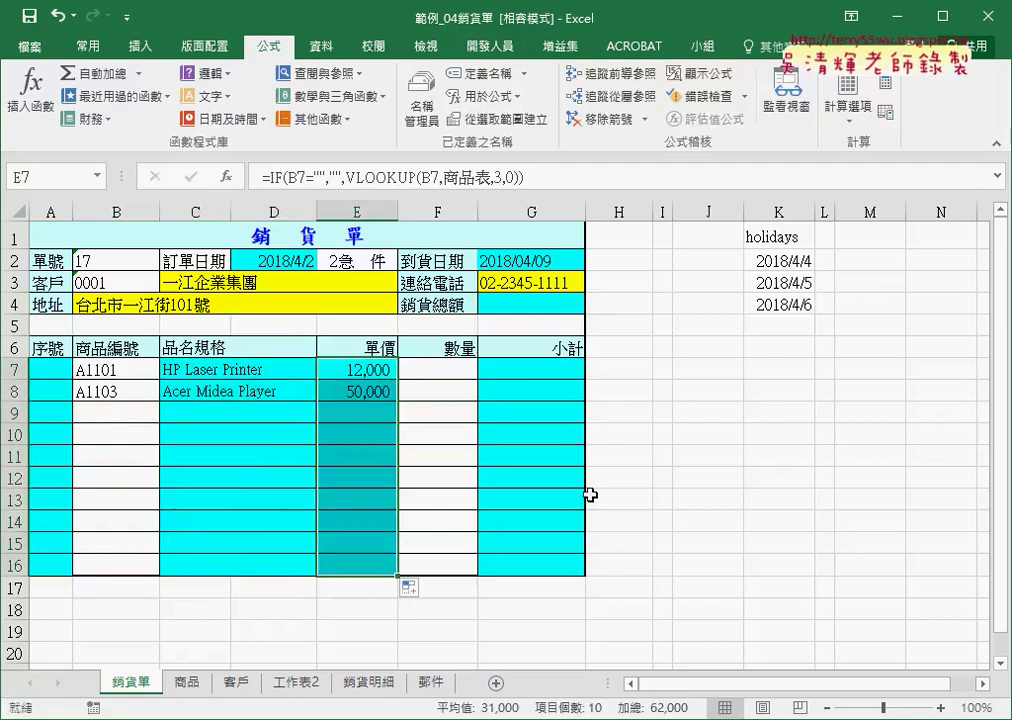
Choose product code A2101 in B9, then look over the sequence column starting at A7.
left_click(140, 413)
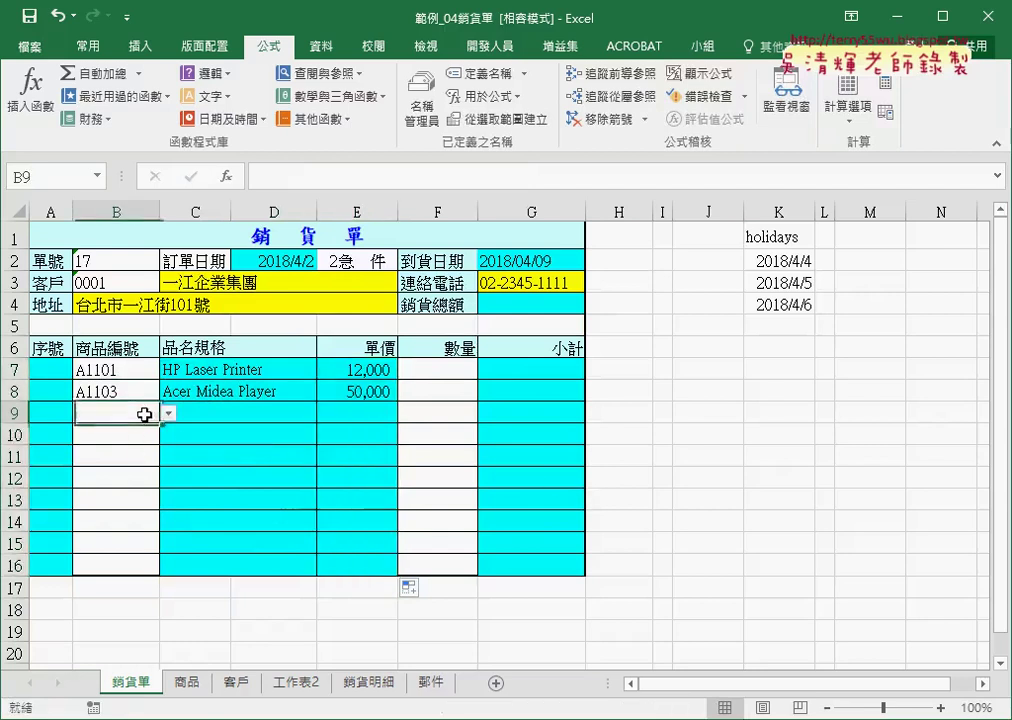
left_click(168, 413)
left_click(153, 461)
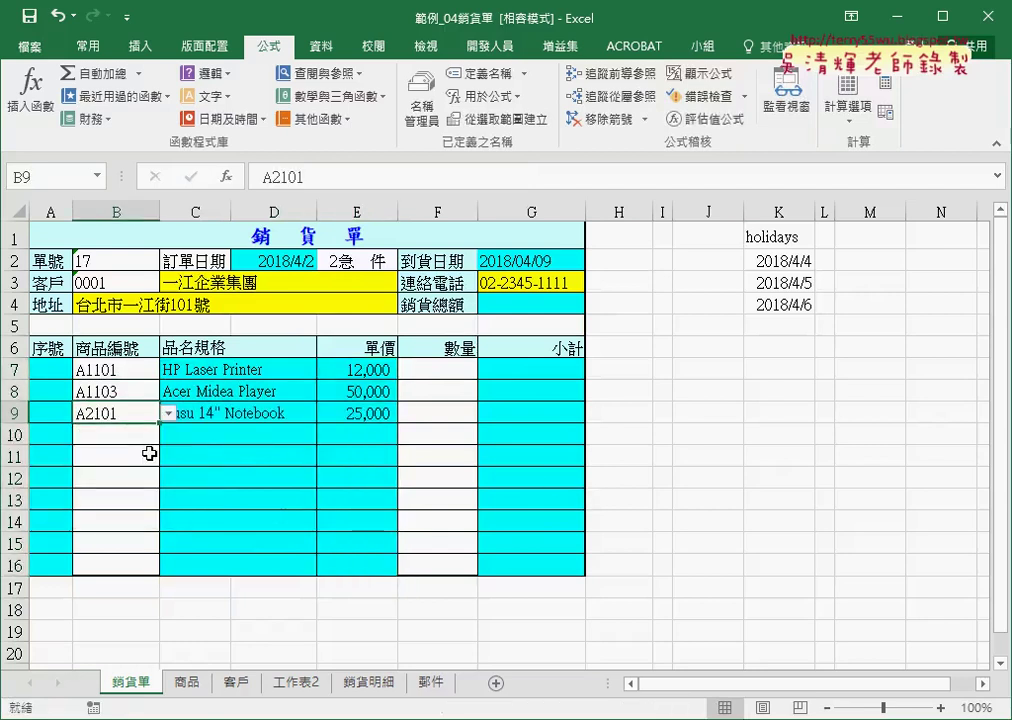
left_click(53, 369)
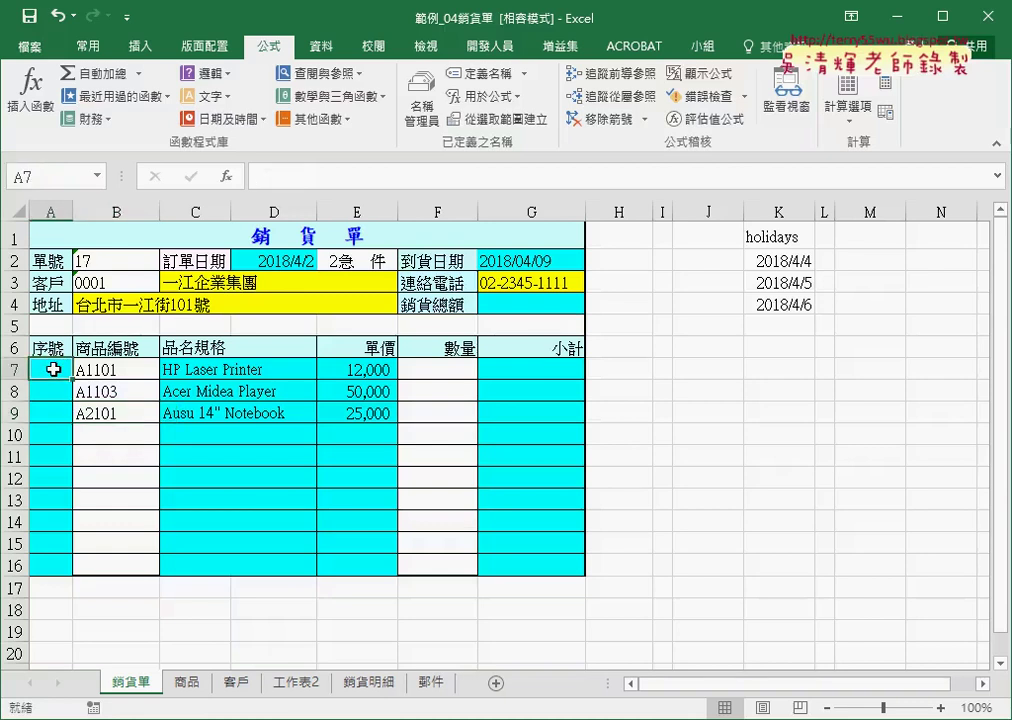
left_click(104, 373)
left_click(53, 372)
left_click(54, 391)
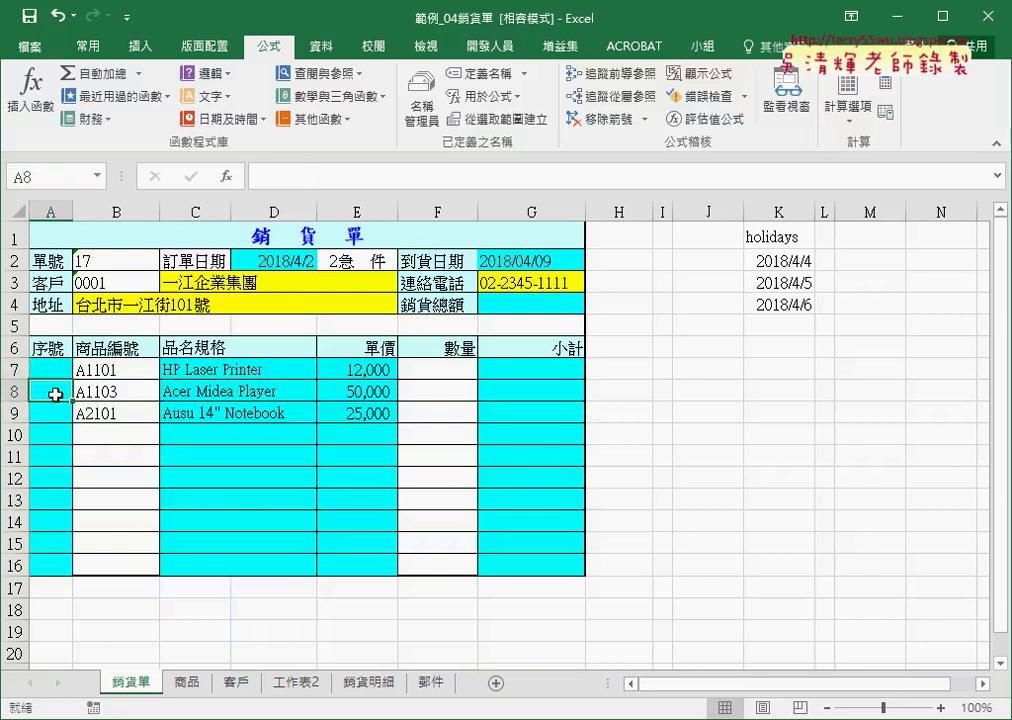
left_click(54, 417)
left_click(54, 368)
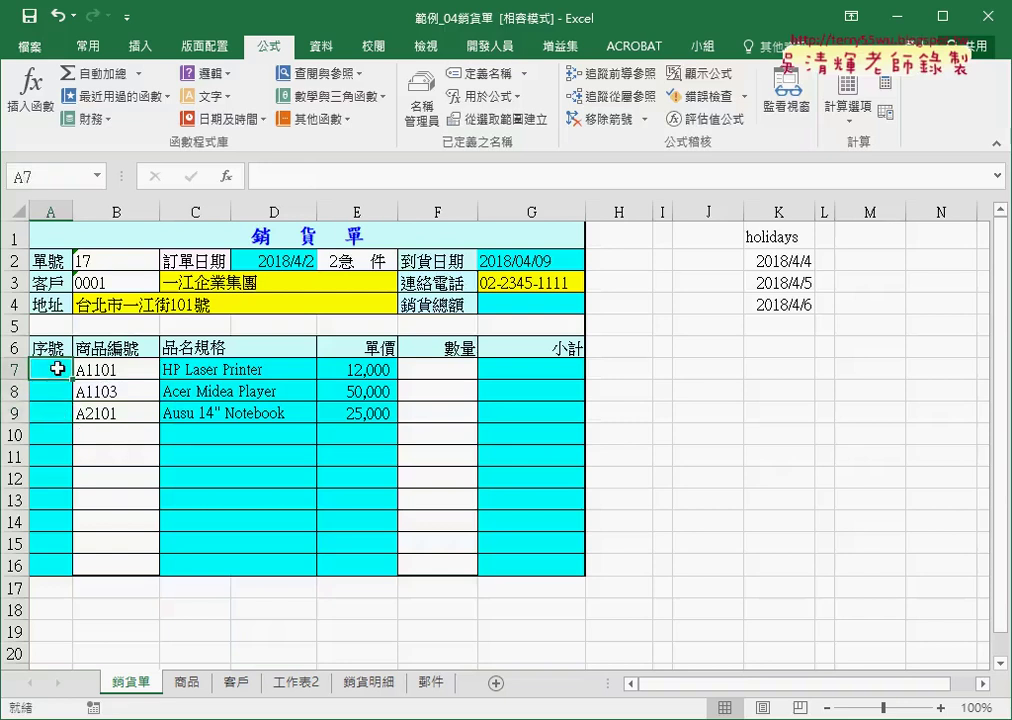
Insert the ROW function into A7 from the 檢視與參照 category.
left_click(227, 176)
left_click(619, 226)
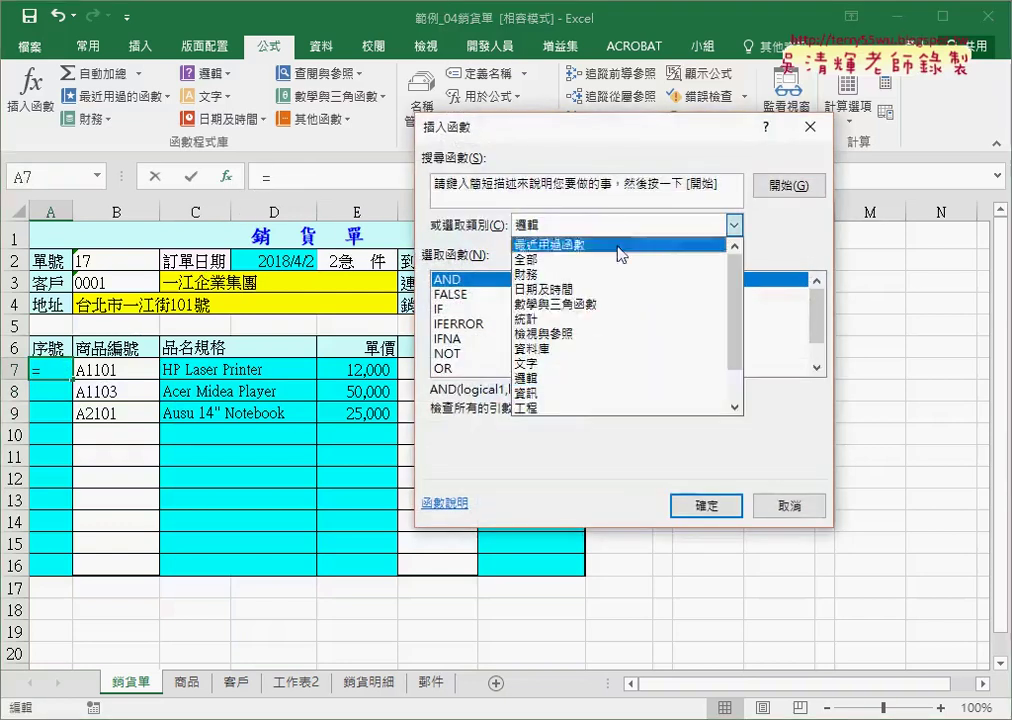
left_click(617, 336)
left_click_drag(817, 300, 822, 350)
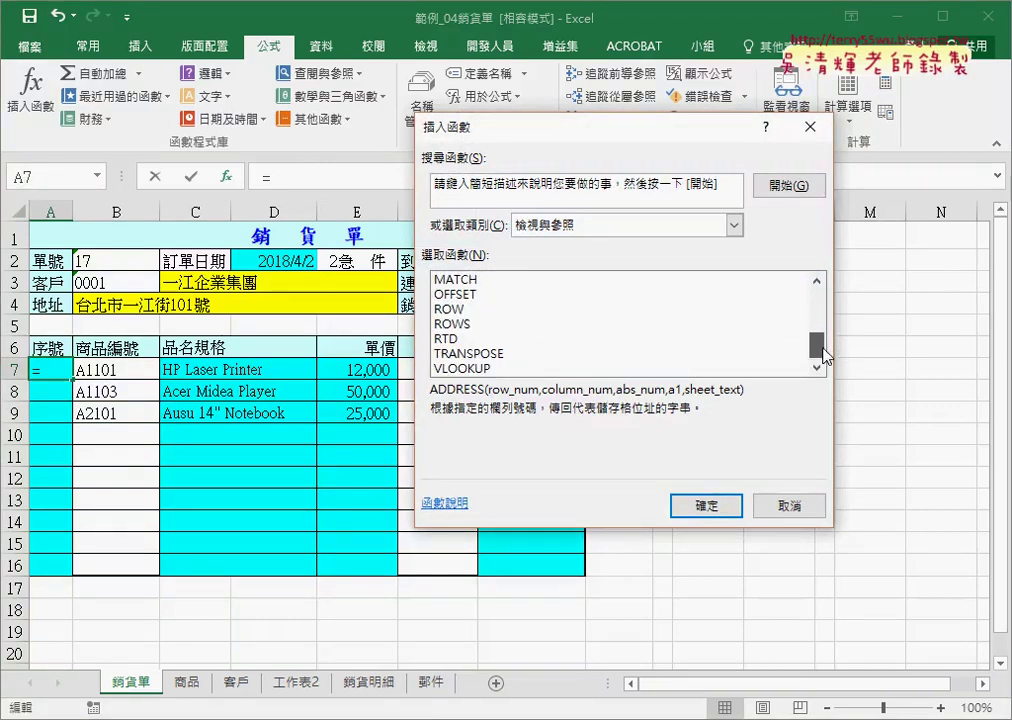
left_click(466, 310)
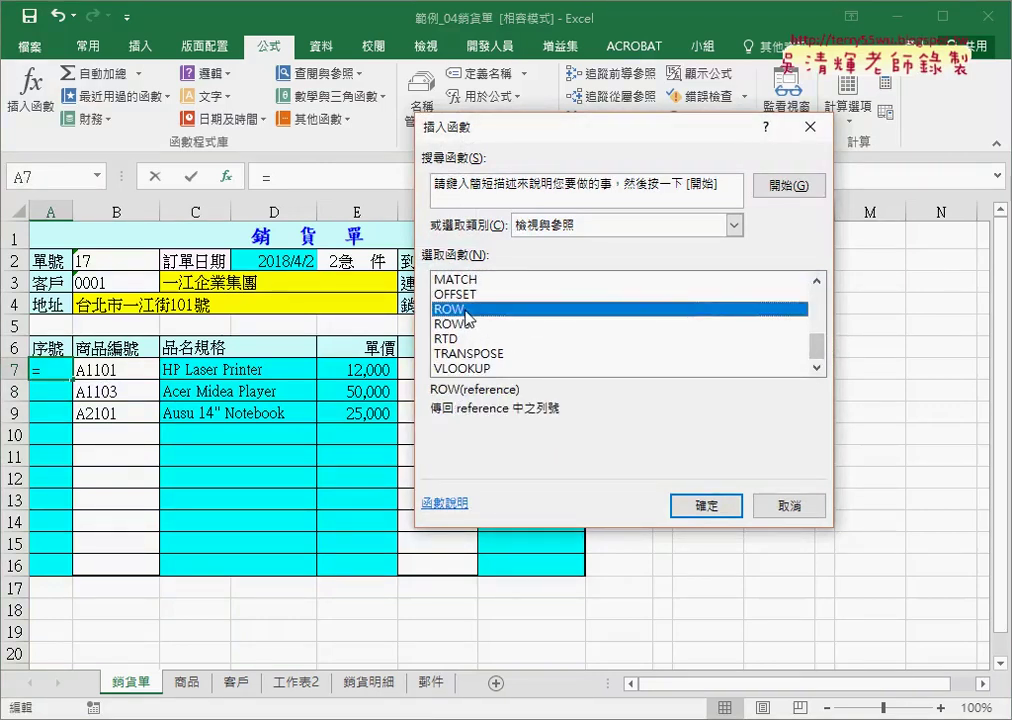
left_click(722, 511)
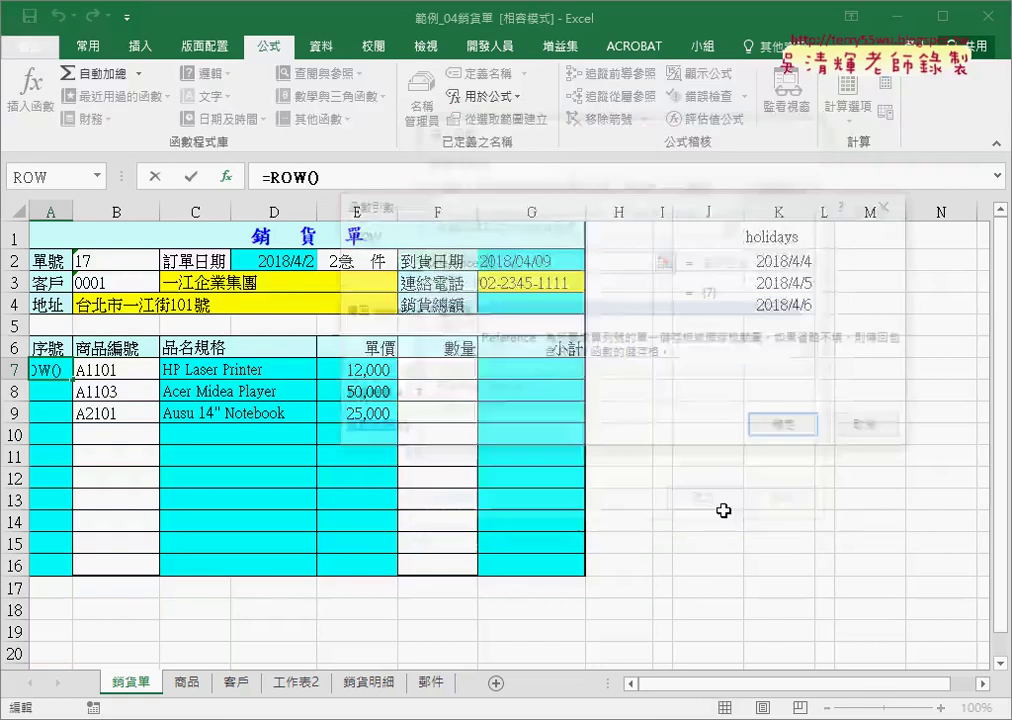
left_click(775, 429)
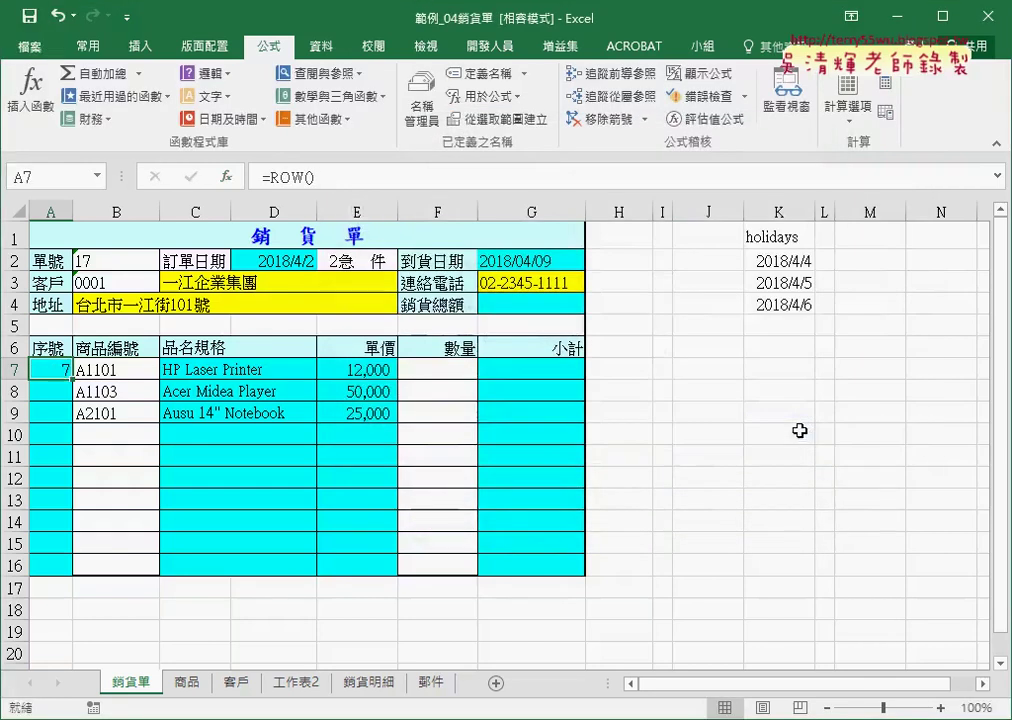
Change A7 to =ROW()-6 and fill it down to A16.
left_click(396, 170)
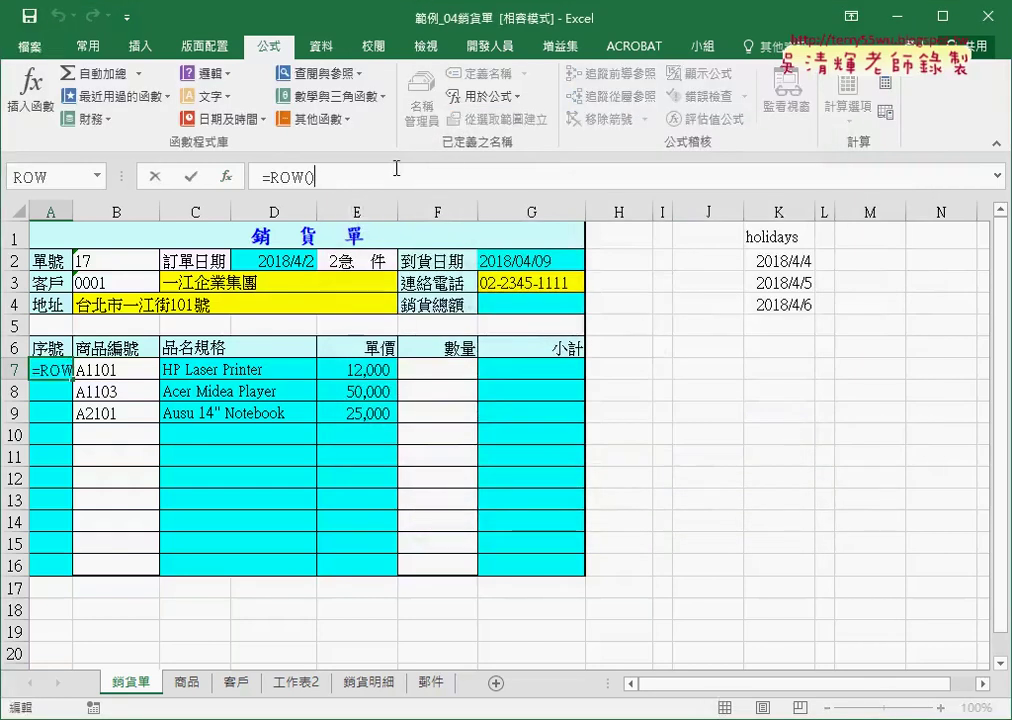
type("-6")
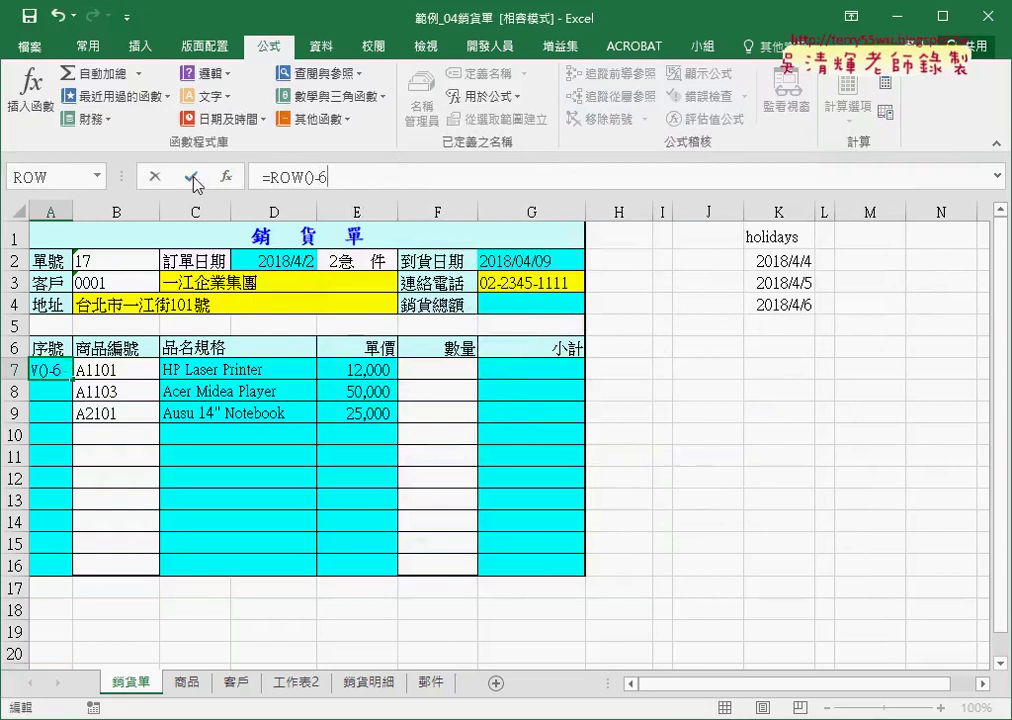
left_click(191, 176)
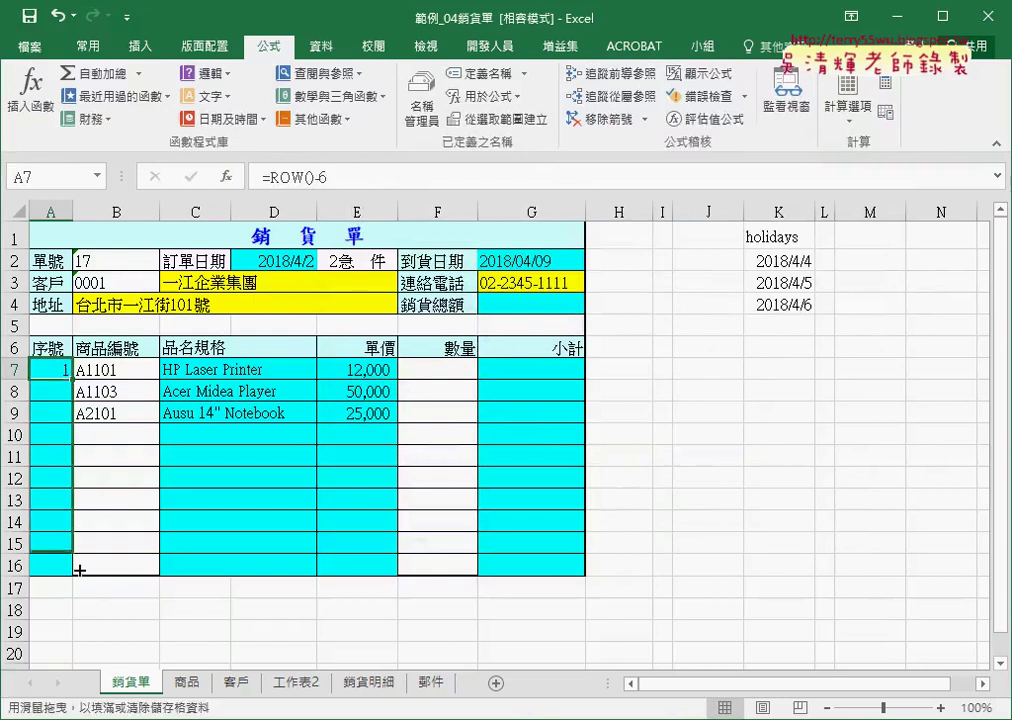
left_click_drag(72, 379, 74, 565)
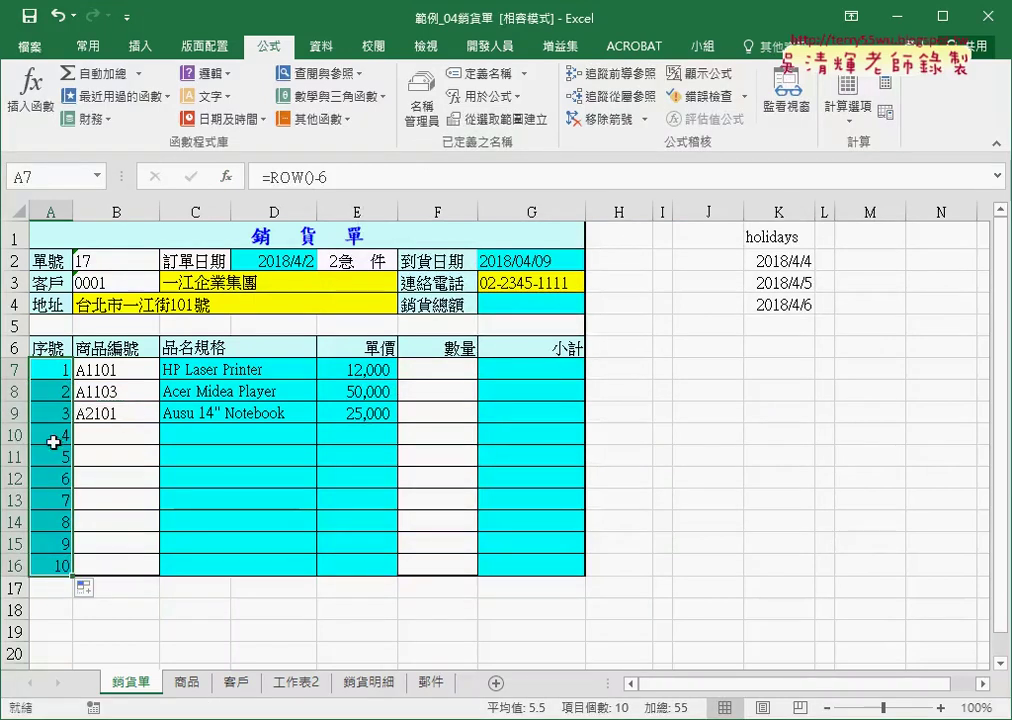
left_click(56, 370)
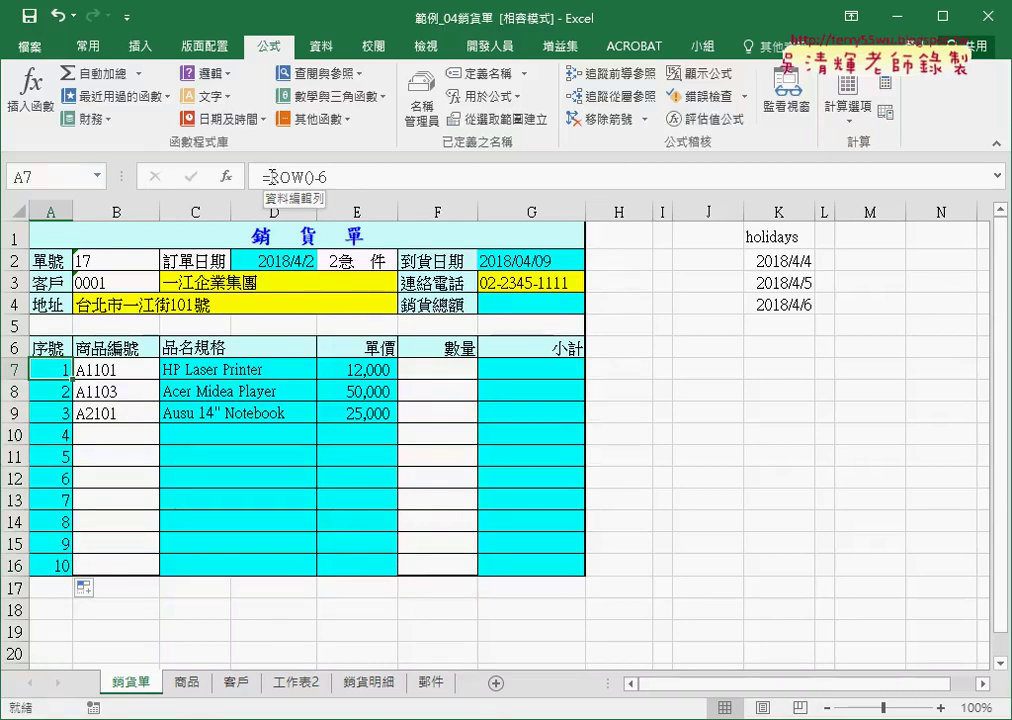
Cut ROW() from A7's formula and choose the TEXT function from the 文字 category.
left_click_drag(272, 177, 320, 177)
key("ctrl+c")
right_click(320, 180)
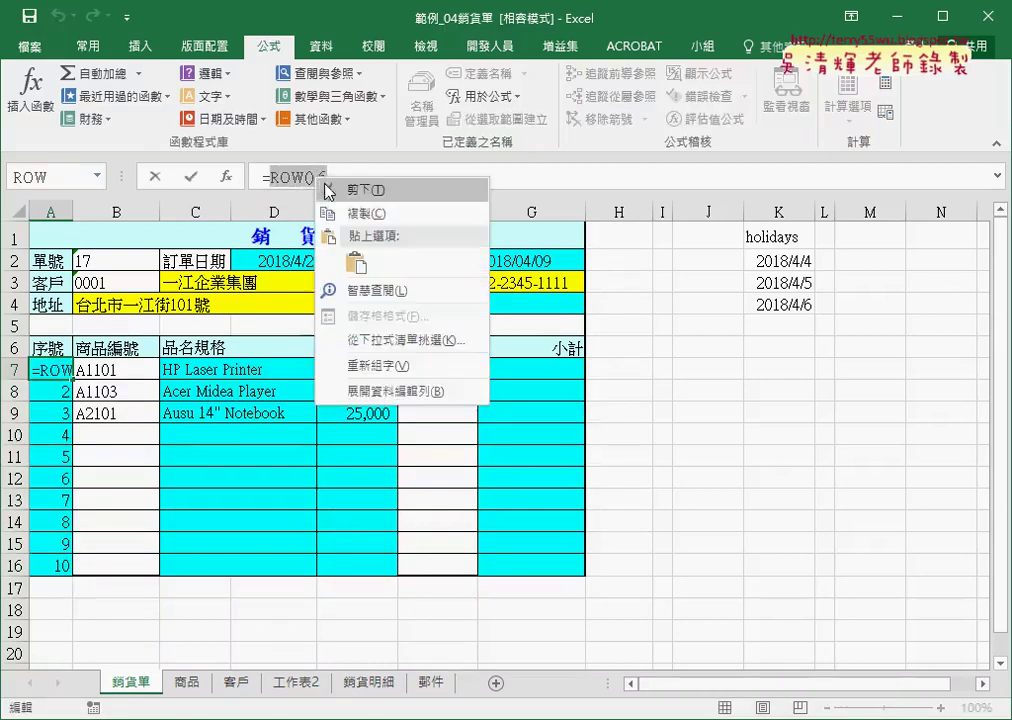
left_click(361, 190)
left_click(228, 177)
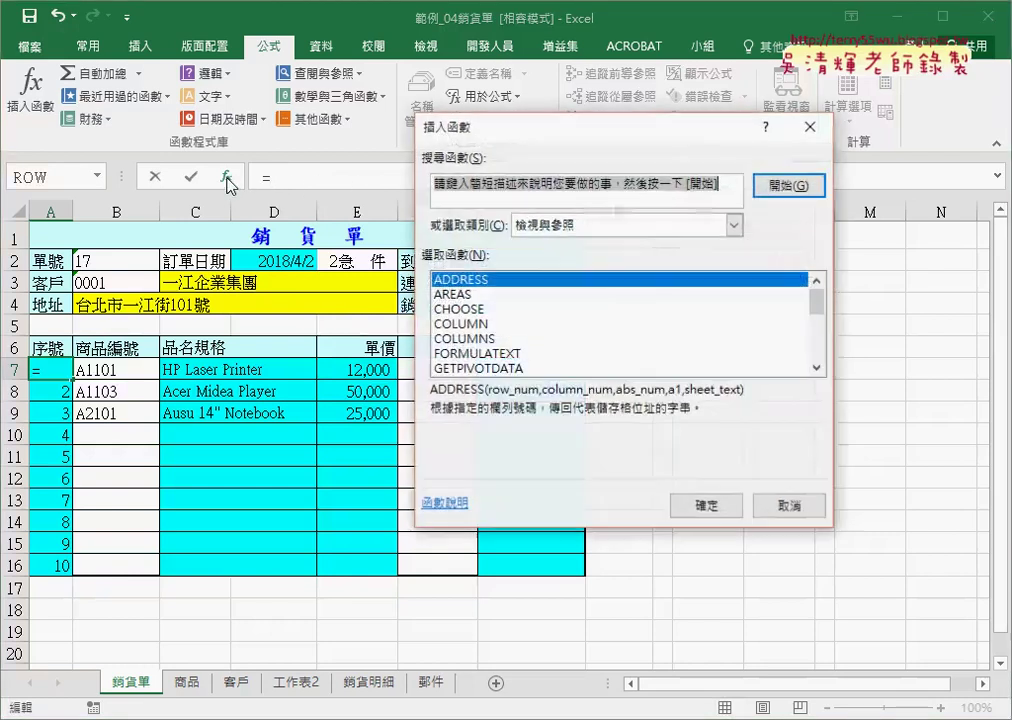
left_click(734, 225)
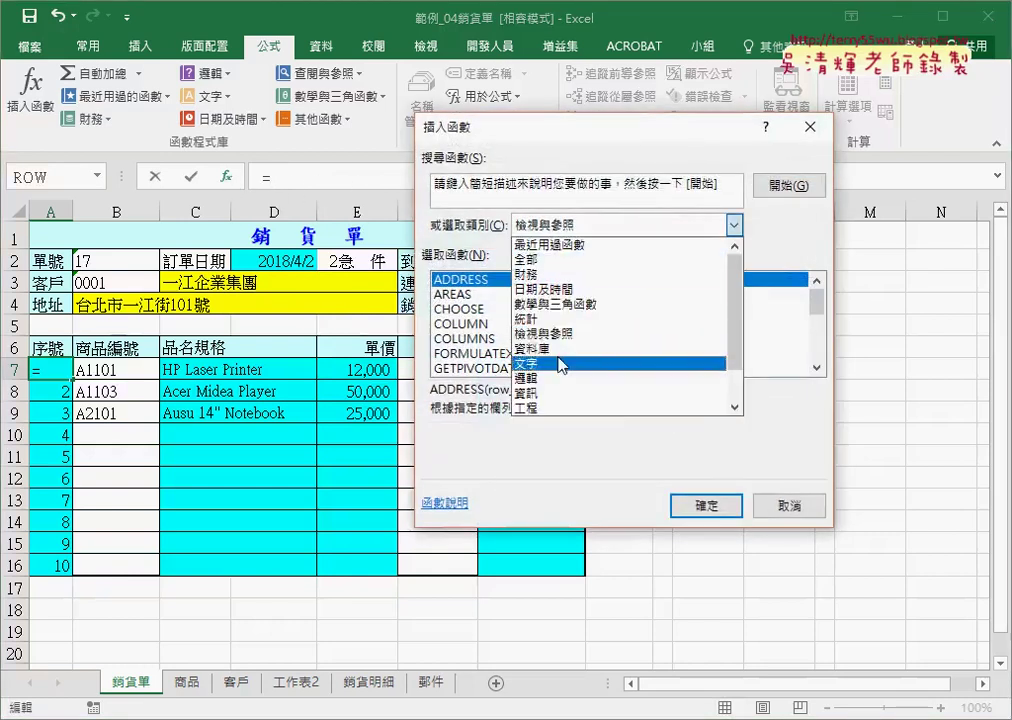
left_click(748, 366)
left_click_drag(817, 297, 821, 356)
double_click(452, 309)
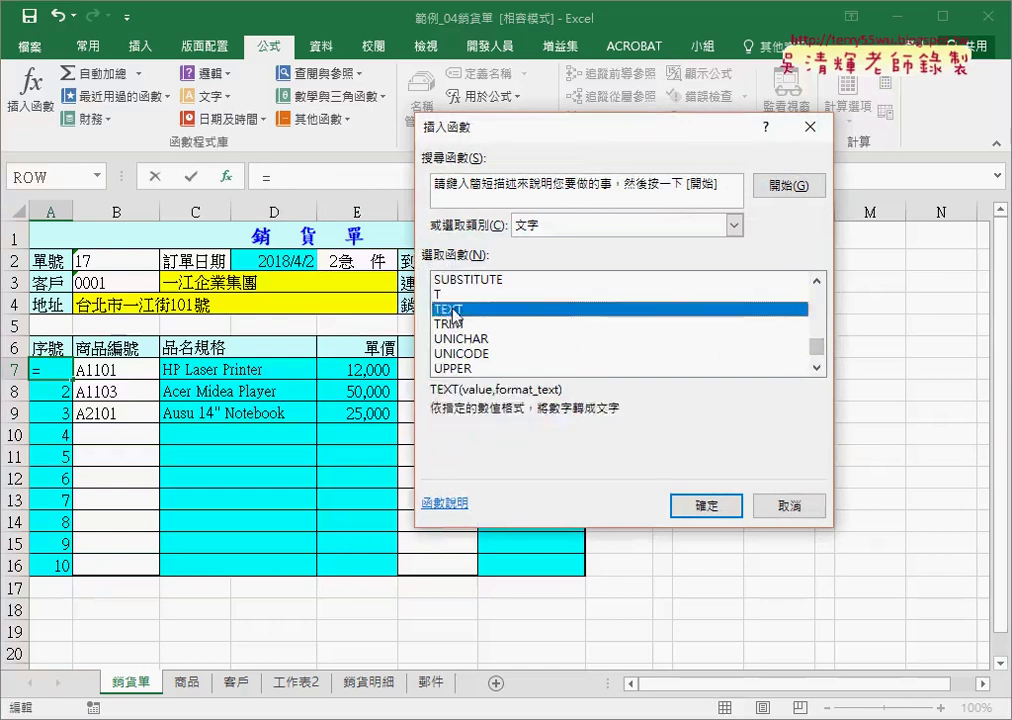
Set TEXT's Value to ROW()-6 and Format_text to "00", then fill A7 down to A16.
right_click(504, 243)
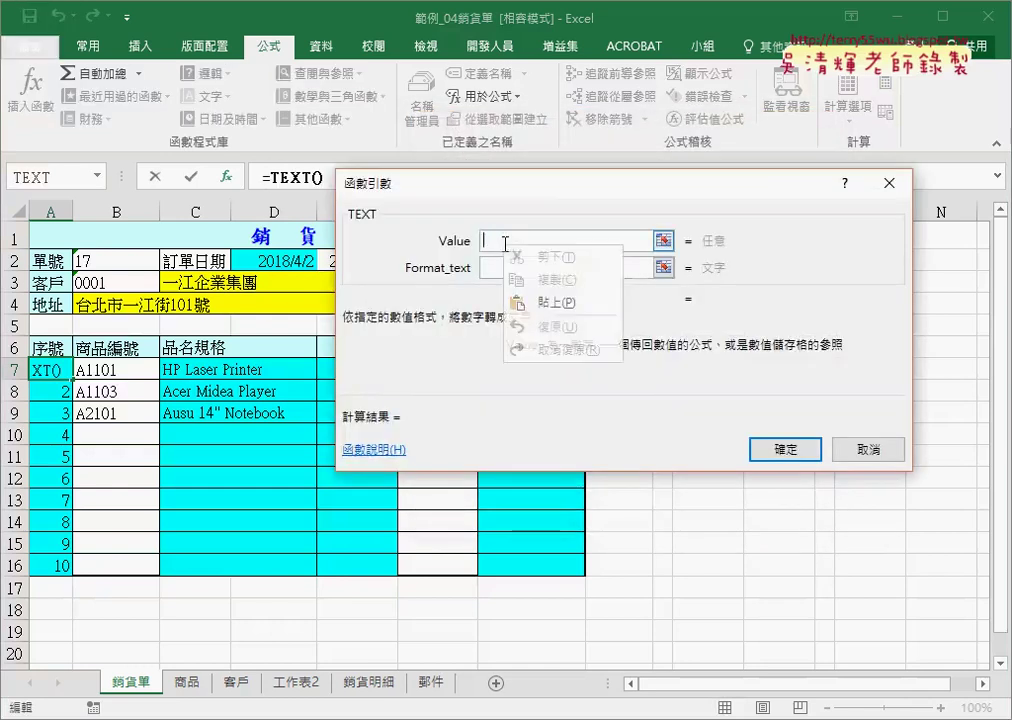
left_click(524, 302)
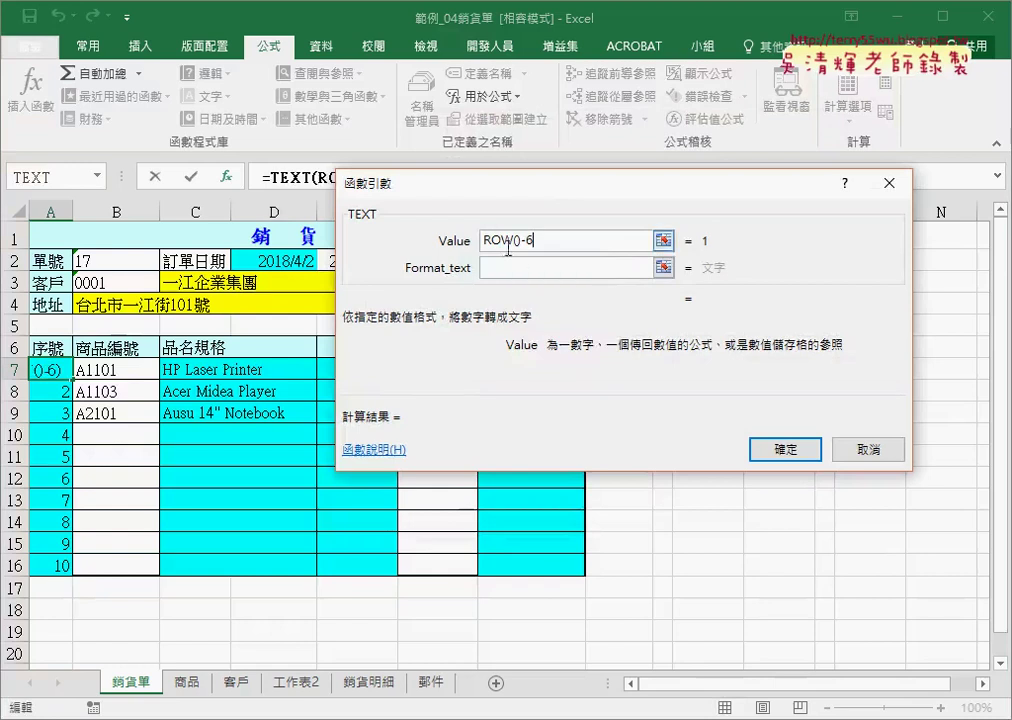
left_click(507, 268)
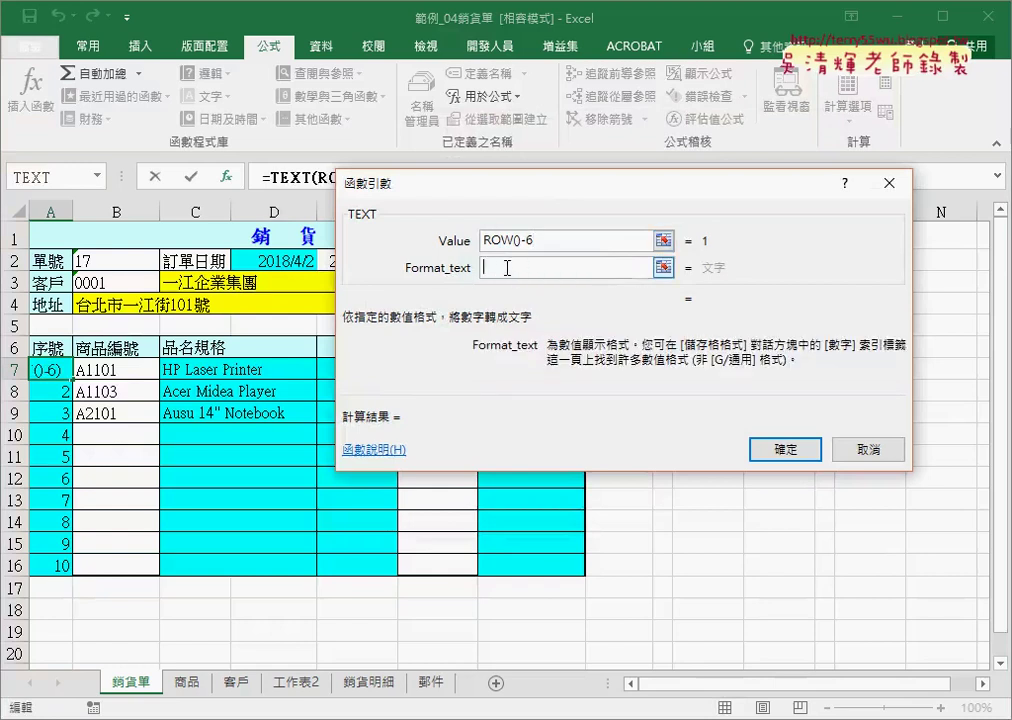
type("00")
key("Home")
type("\"00")
type("\"")
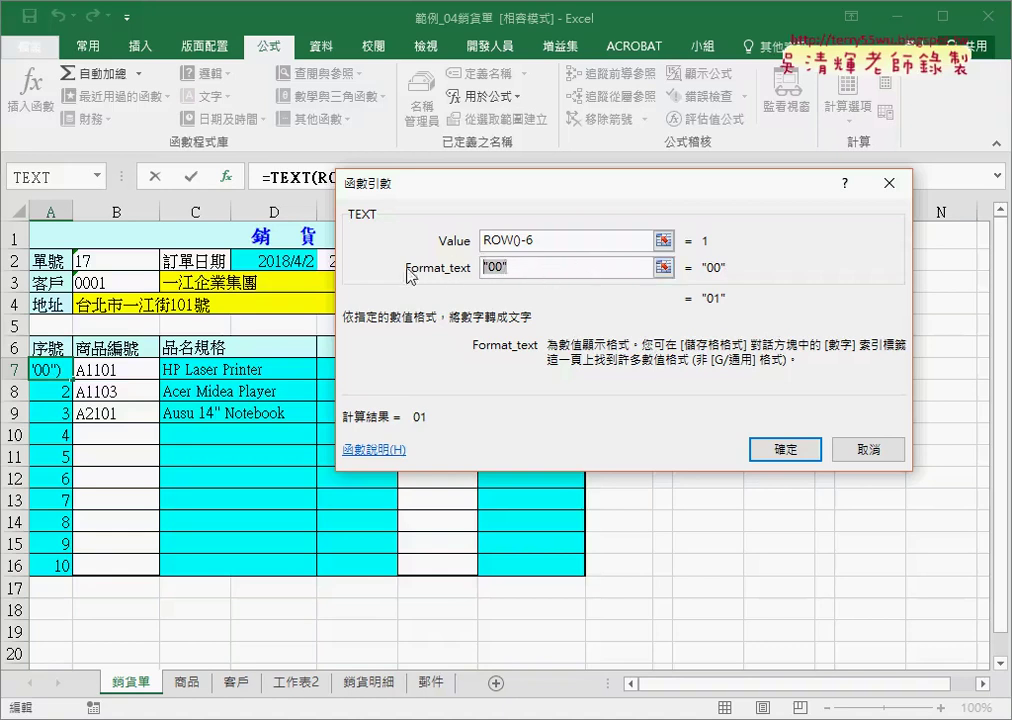
left_click(790, 452)
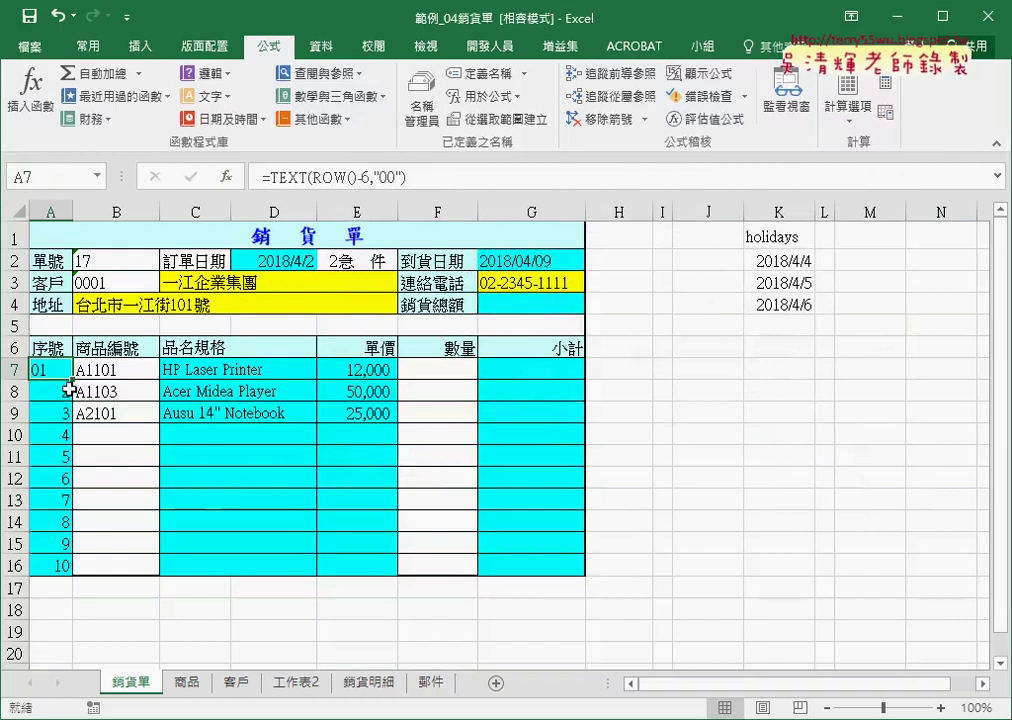
left_click_drag(72, 380, 63, 569)
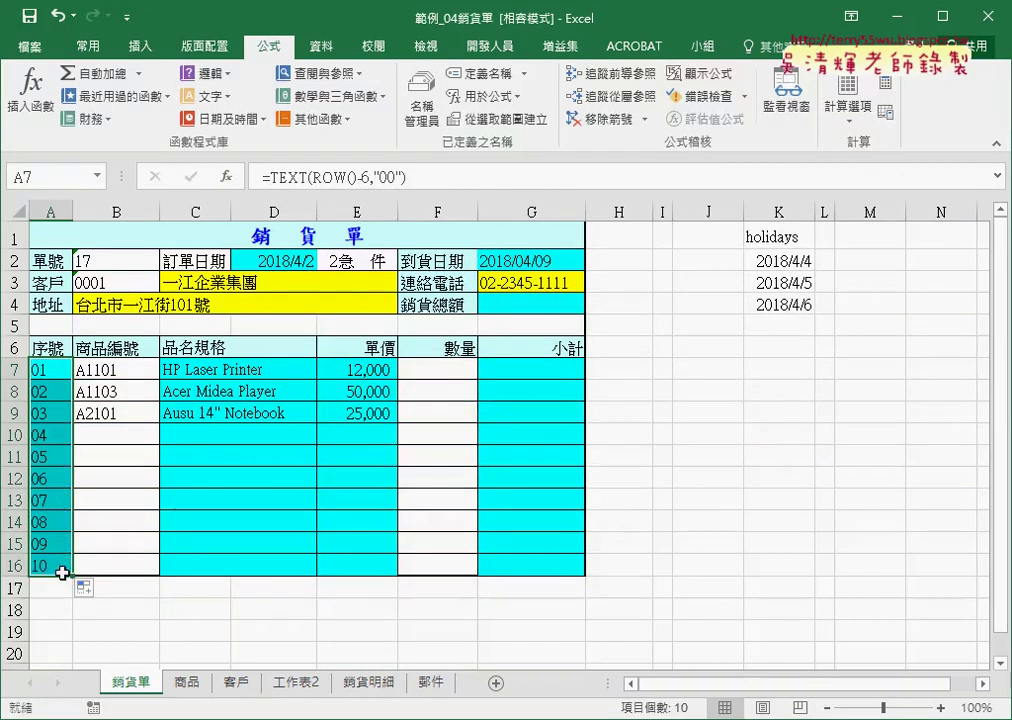
left_click(52, 369)
Cut A7's formula text and choose IF from the recently used functions.
left_click_drag(271, 176, 407, 176)
right_click(405, 176)
left_click(430, 183)
left_click(226, 176)
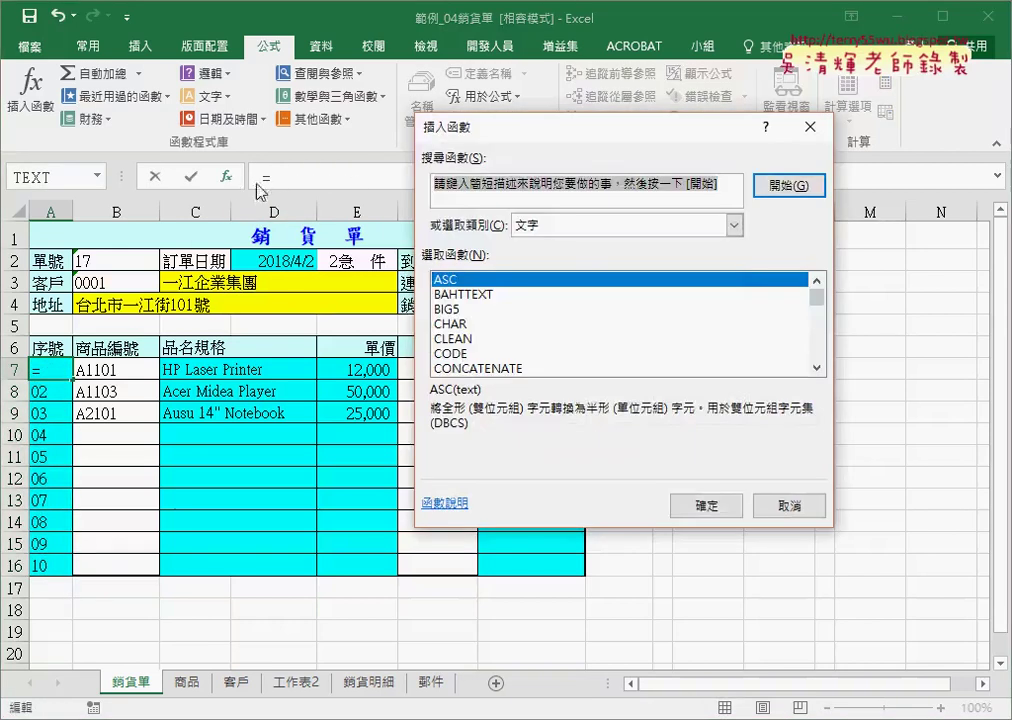
left_click(542, 226)
left_click(563, 246)
double_click(455, 309)
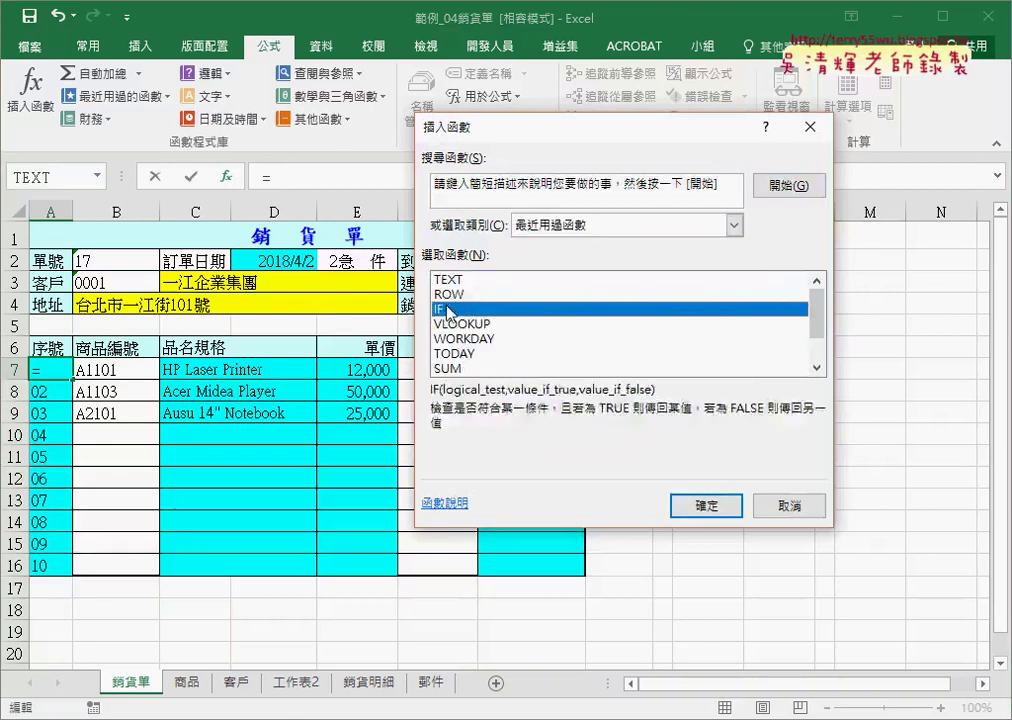
Build =IF(B7="","",TEXT(ROW()-6,"00")) in A7 and fill it down to A16.
left_click(116, 369)
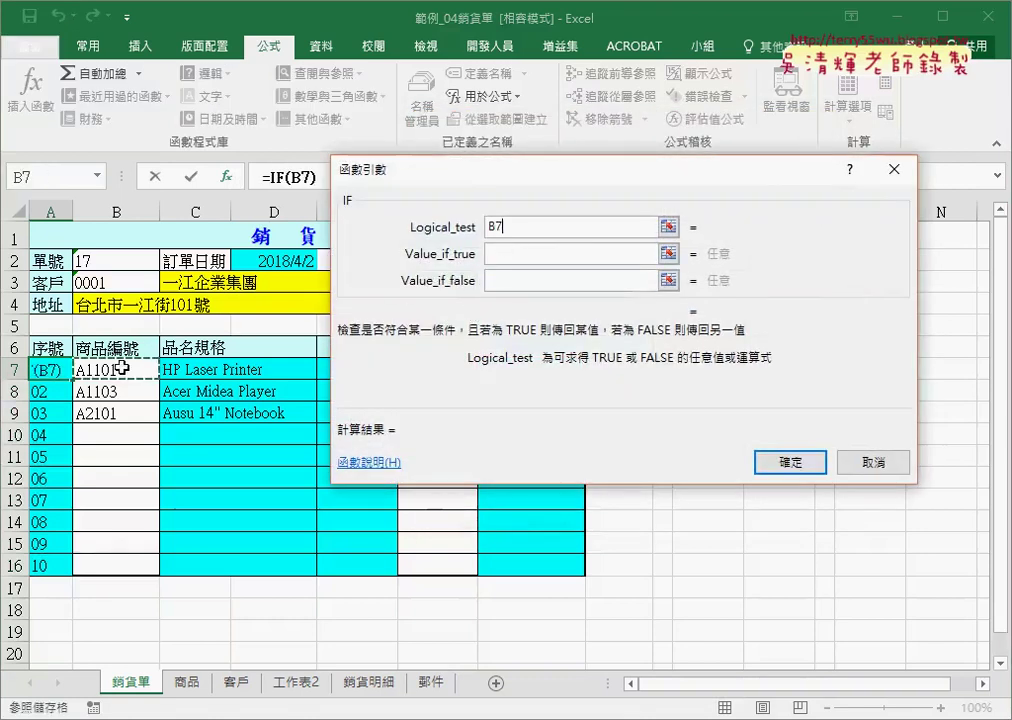
type("ㄦ")
key("BackSpace")
type("=\"\"")
key("Tab")
type("\"\"")
key("Tab")
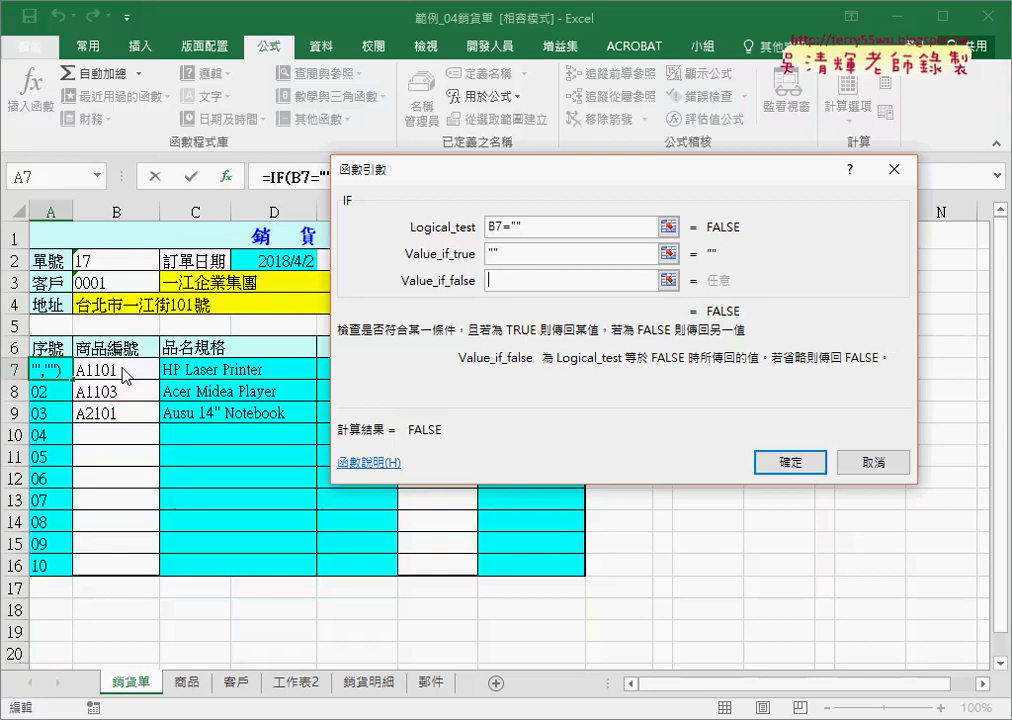
type("TEXT(ROW()-6,\"00\")")
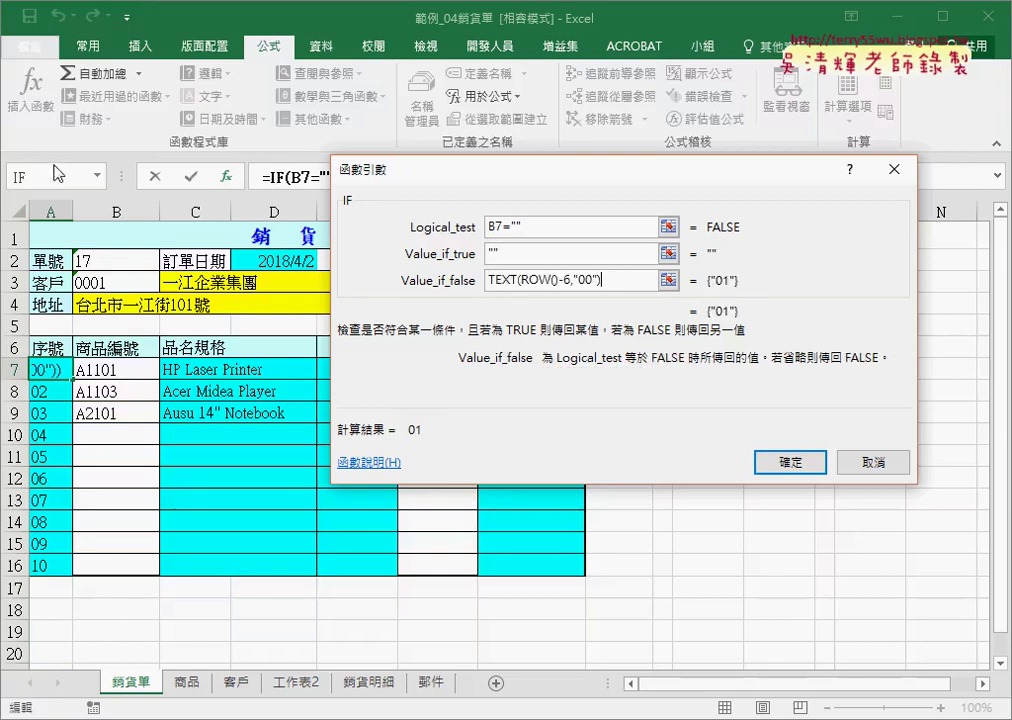
left_click(793, 465)
left_click_drag(72, 380, 72, 568)
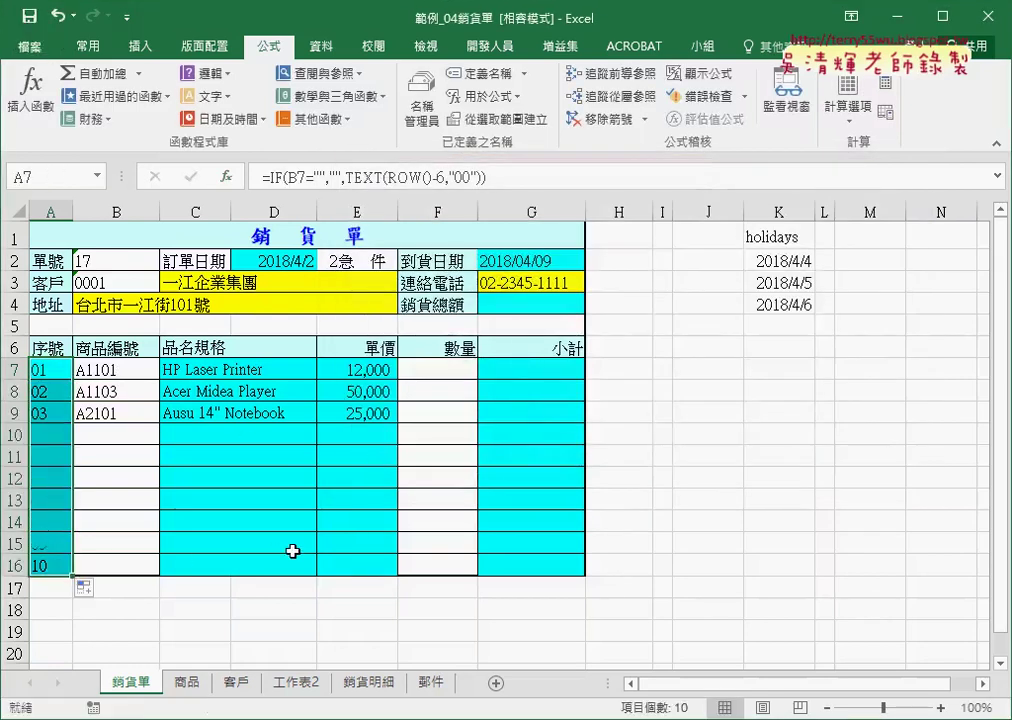
Choose product code A2101 in B10, then select the quantity cells F7:F16.
left_click(139, 432)
left_click(167, 434)
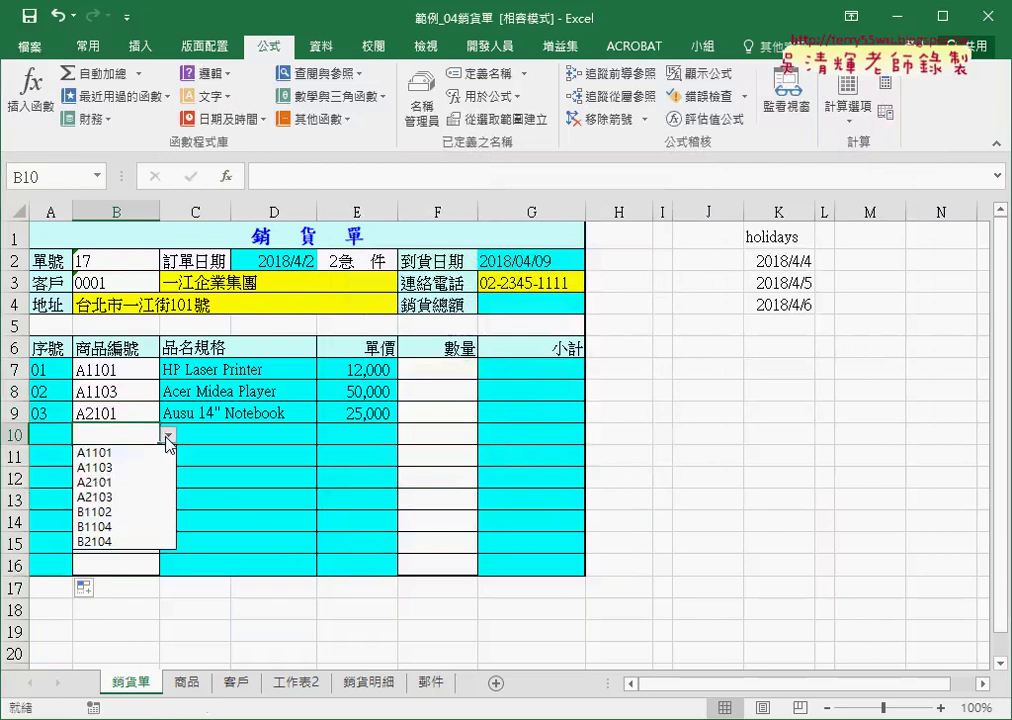
left_click(151, 482)
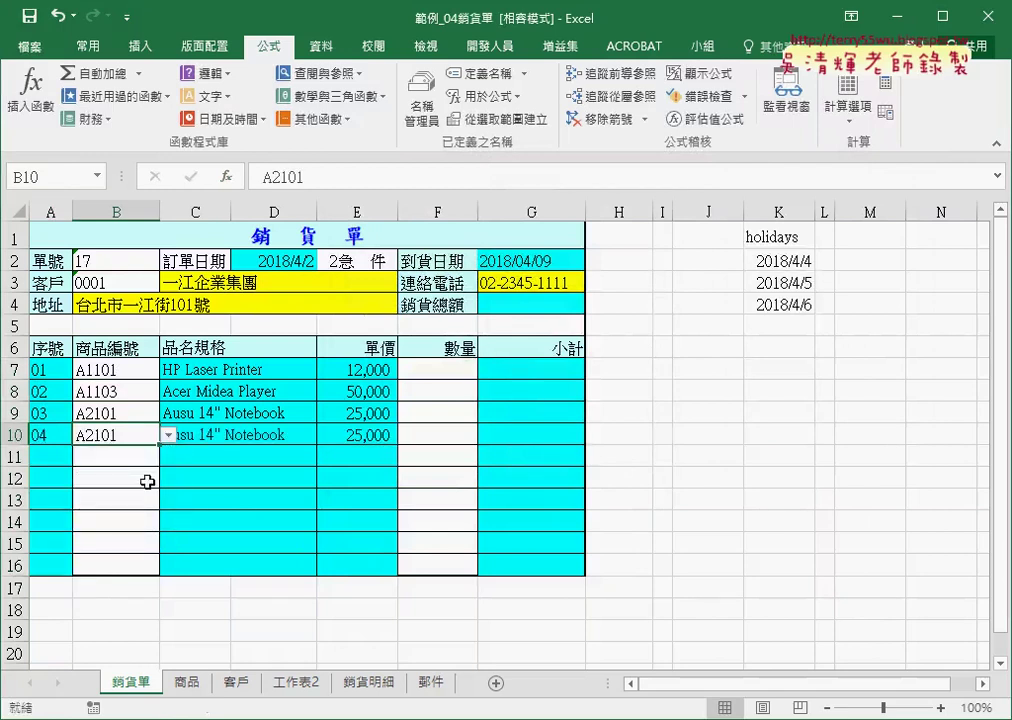
left_click_drag(463, 370, 463, 553)
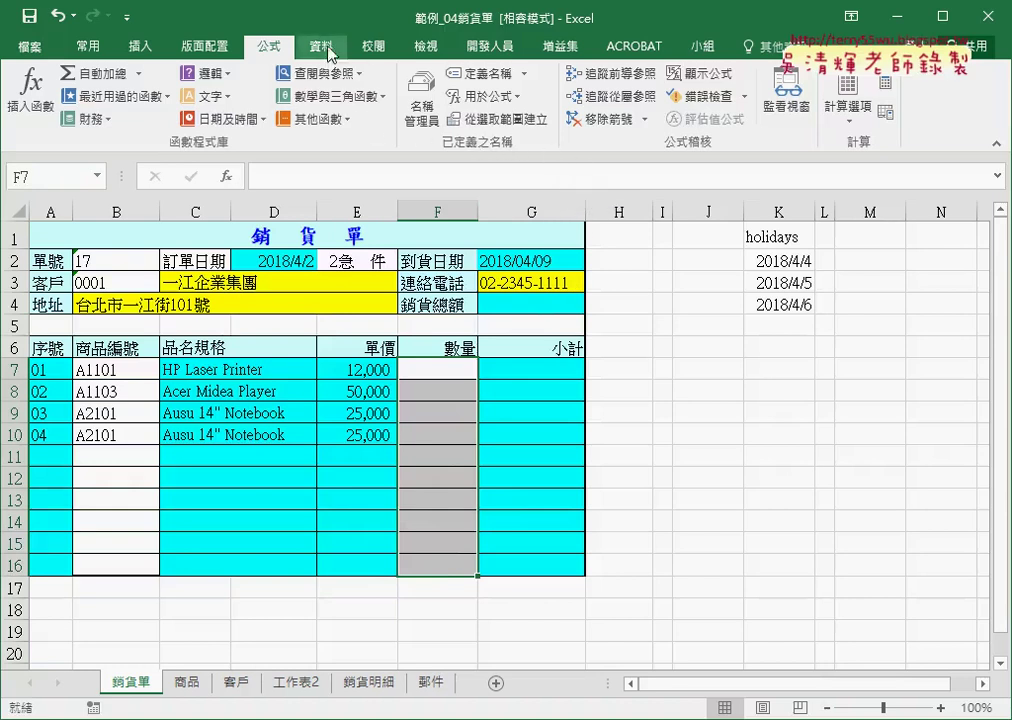
Give F7:F16 a data-validation list with source 1,2,3,4,5.
left_click(322, 46)
left_click(643, 125)
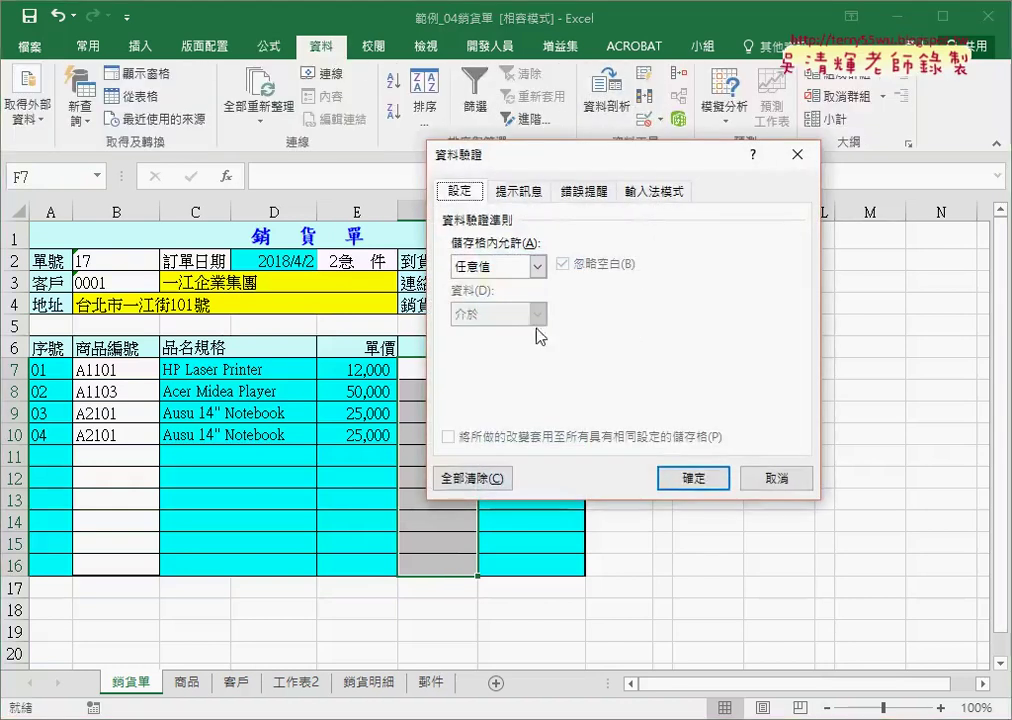
left_click(489, 267)
left_click(487, 330)
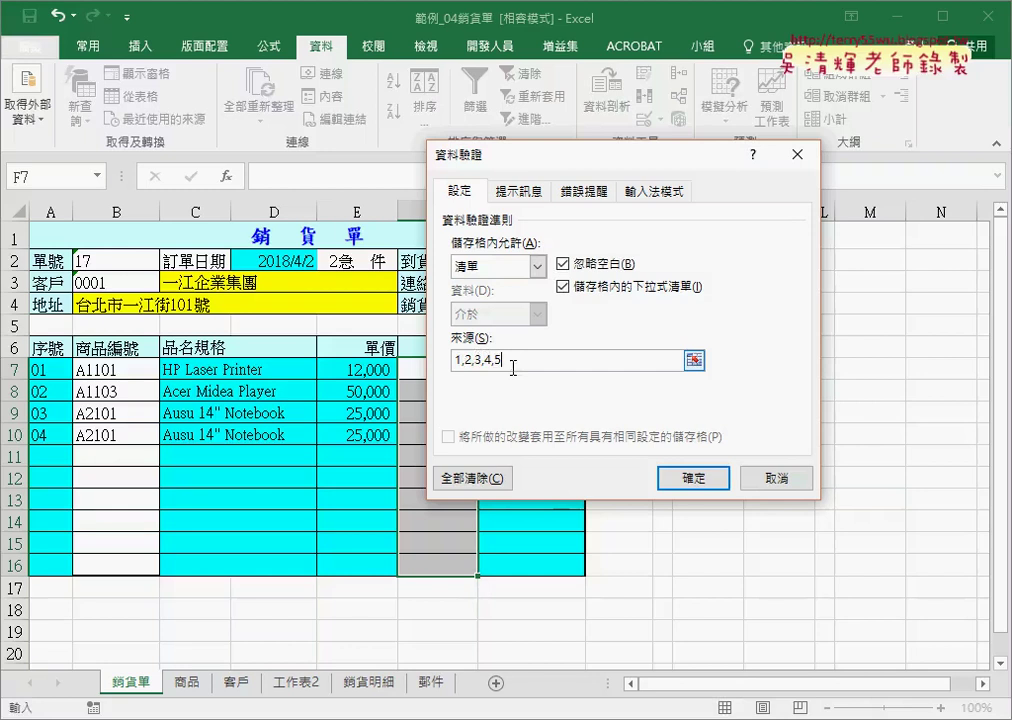
left_click(693, 478)
left_click(486, 372)
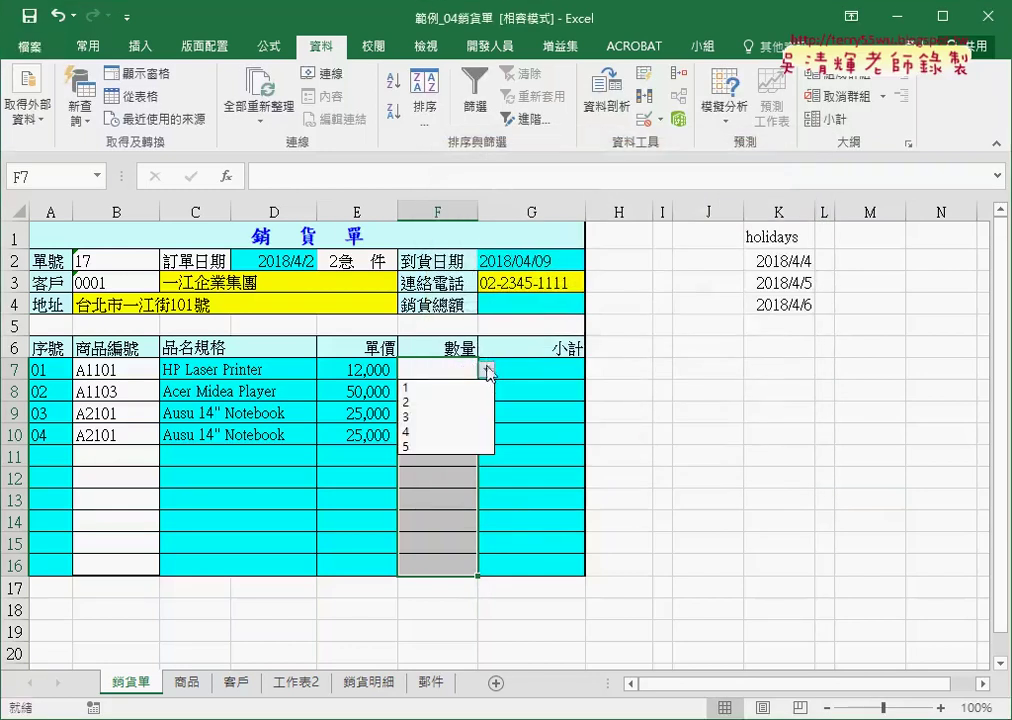
left_click(648, 125)
left_click(648, 125)
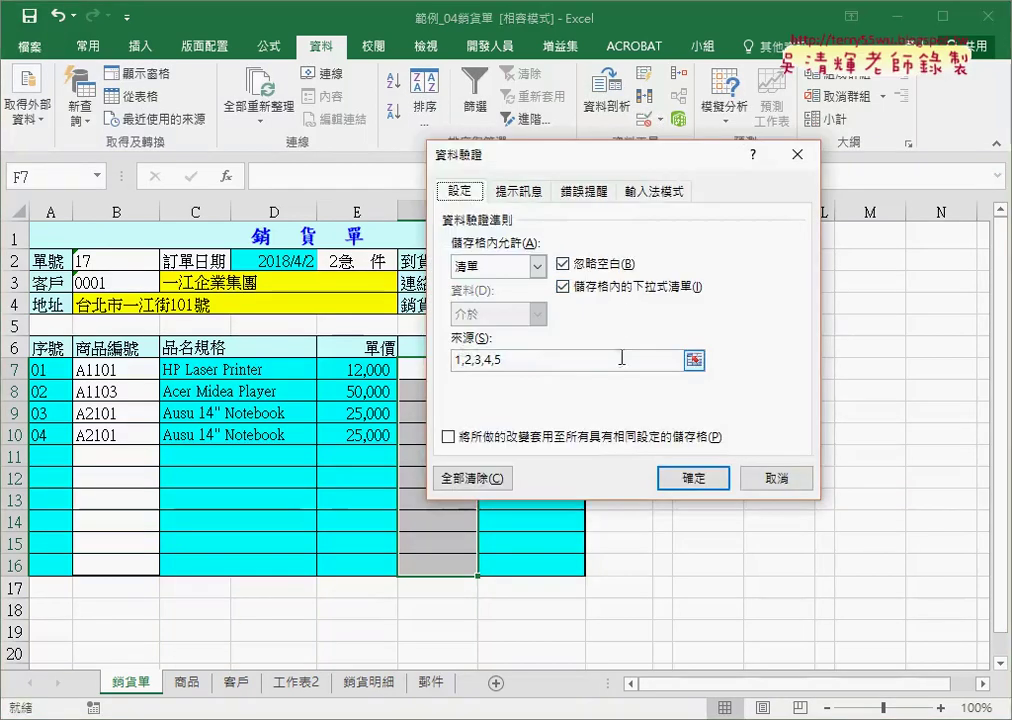
left_click_drag(505, 359, 447, 362)
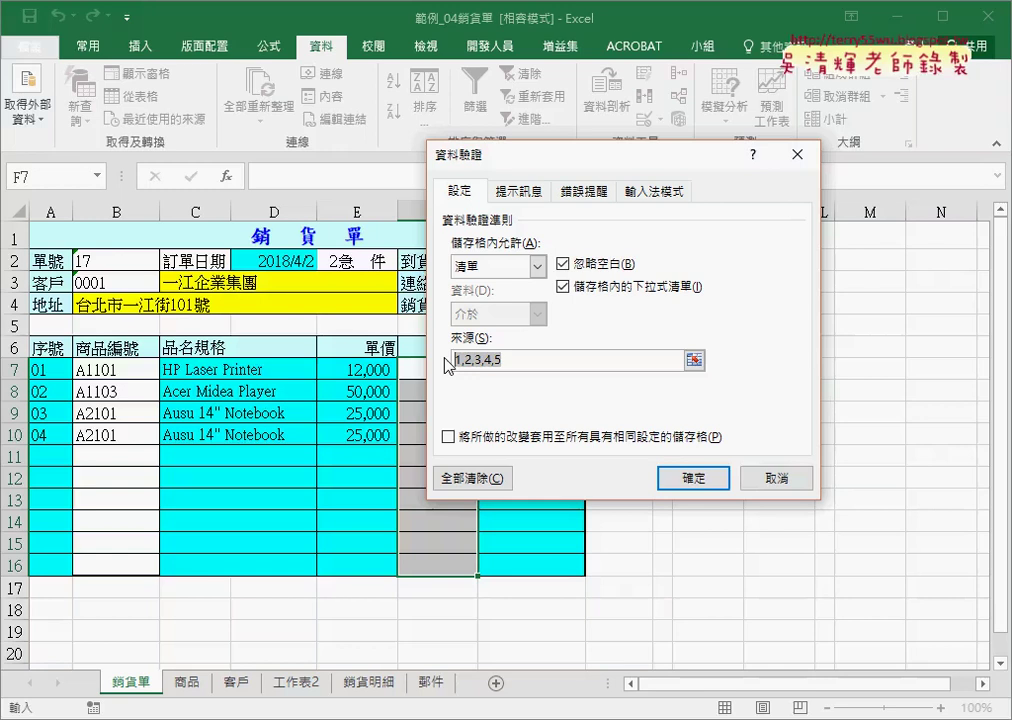
left_click(712, 480)
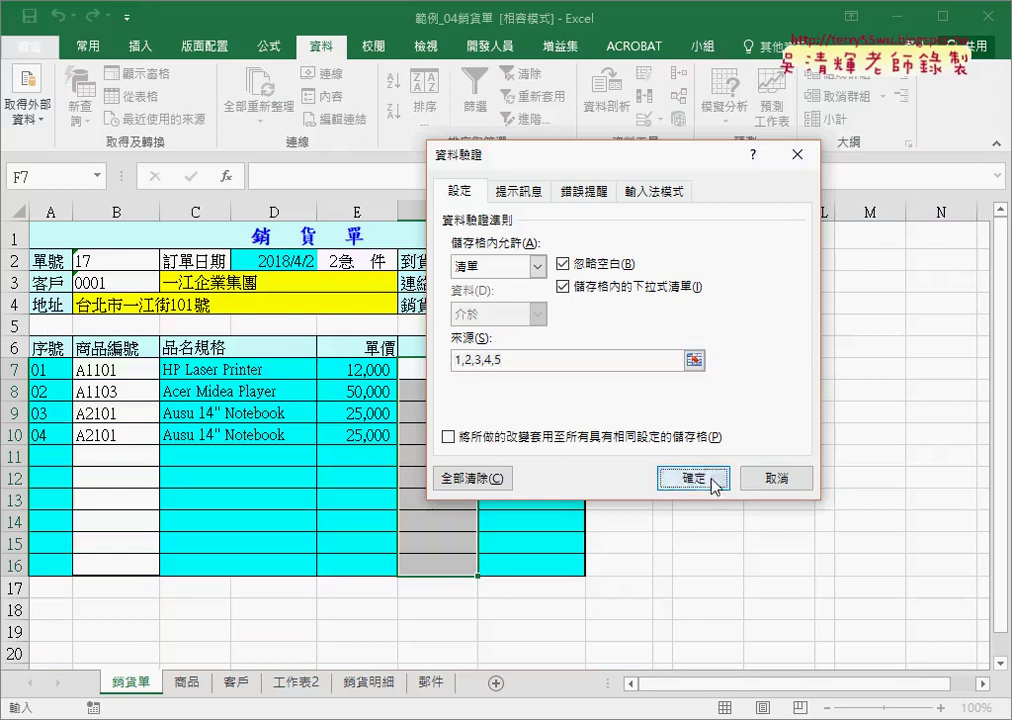
Pick quantity 2 from the dropdowns in F8 and F7.
left_click(445, 386)
left_click(486, 391)
left_click(472, 425)
left_click(465, 370)
left_click(486, 369)
left_click(470, 403)
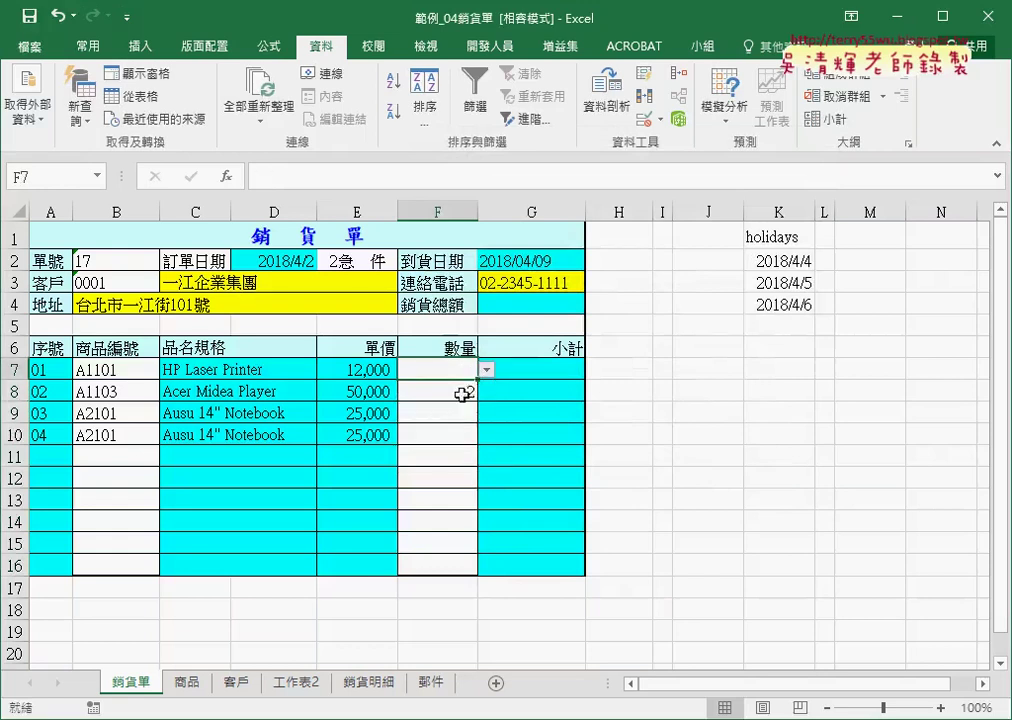
Check the unit price formula in E7 and return to subtotal cell G7.
left_click(537, 370)
left_click(376, 370)
left_click(429, 369)
left_click(372, 370)
left_click(455, 370)
left_click(565, 370)
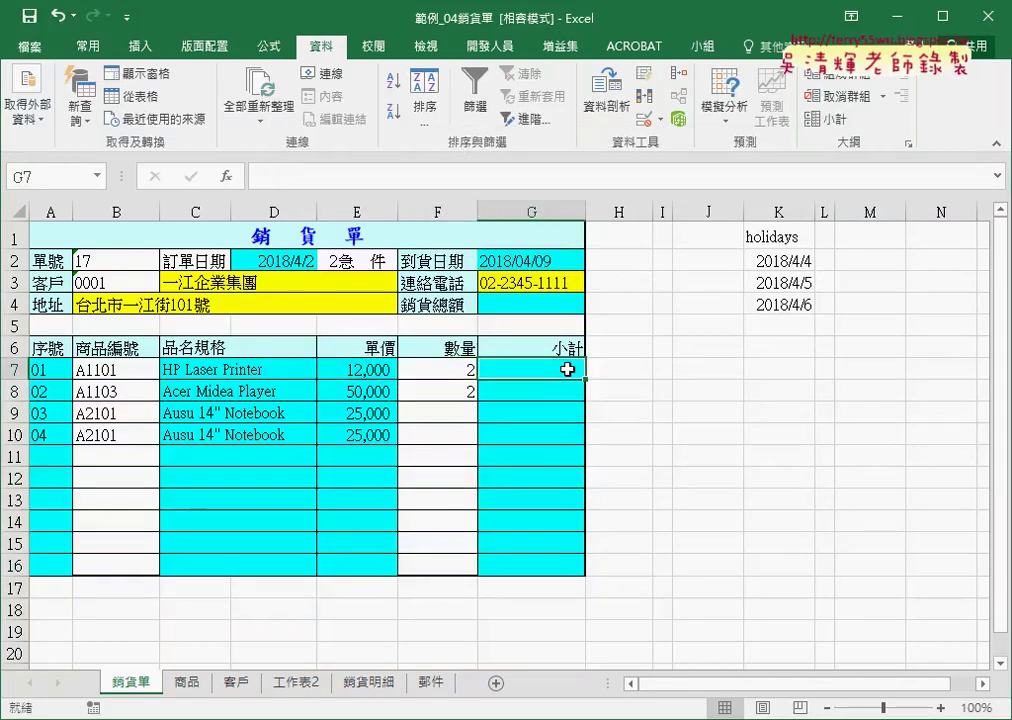
Enter =E7*F7 as the subtotal in G7 and fill it down to G16.
left_click(353, 180)
type("=")
left_click(379, 374)
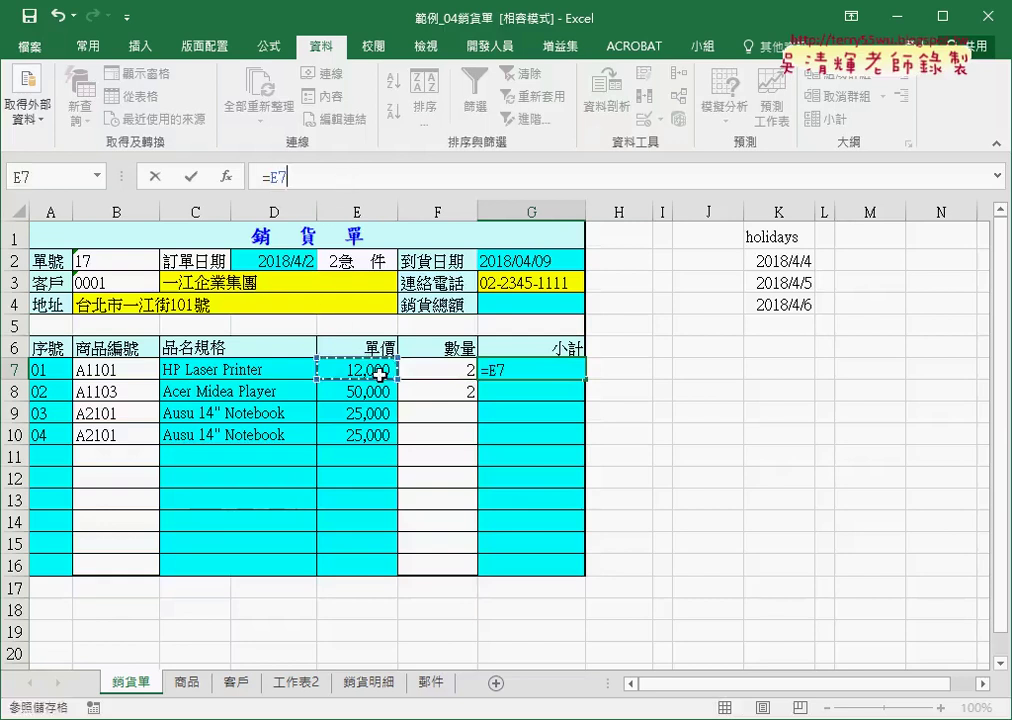
type("*")
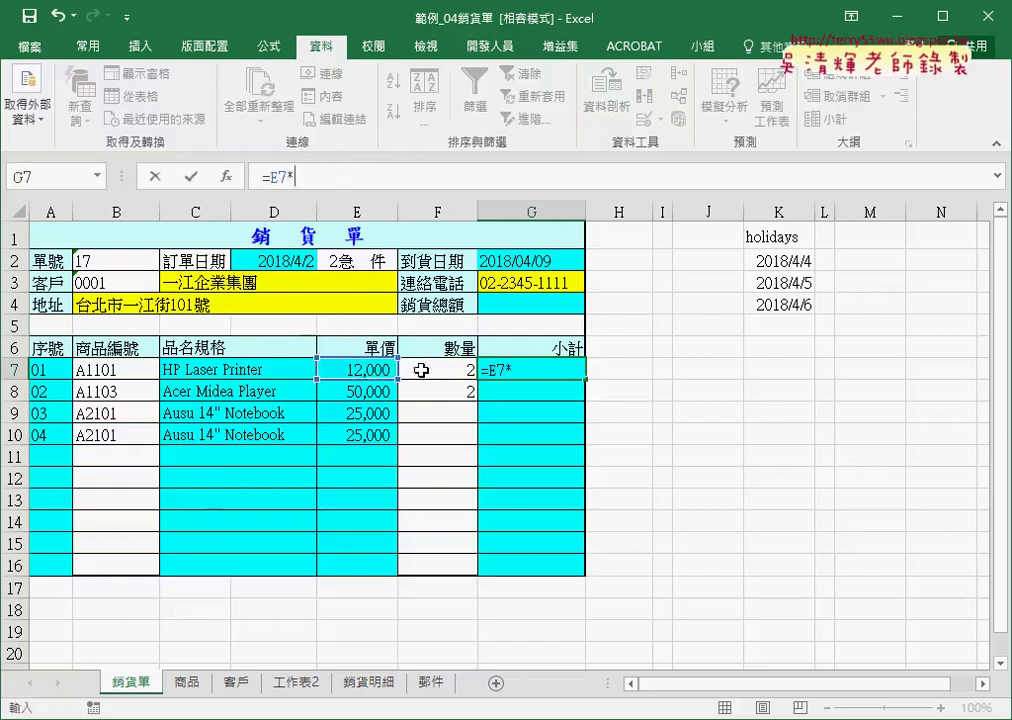
left_click(430, 368)
left_click(190, 176)
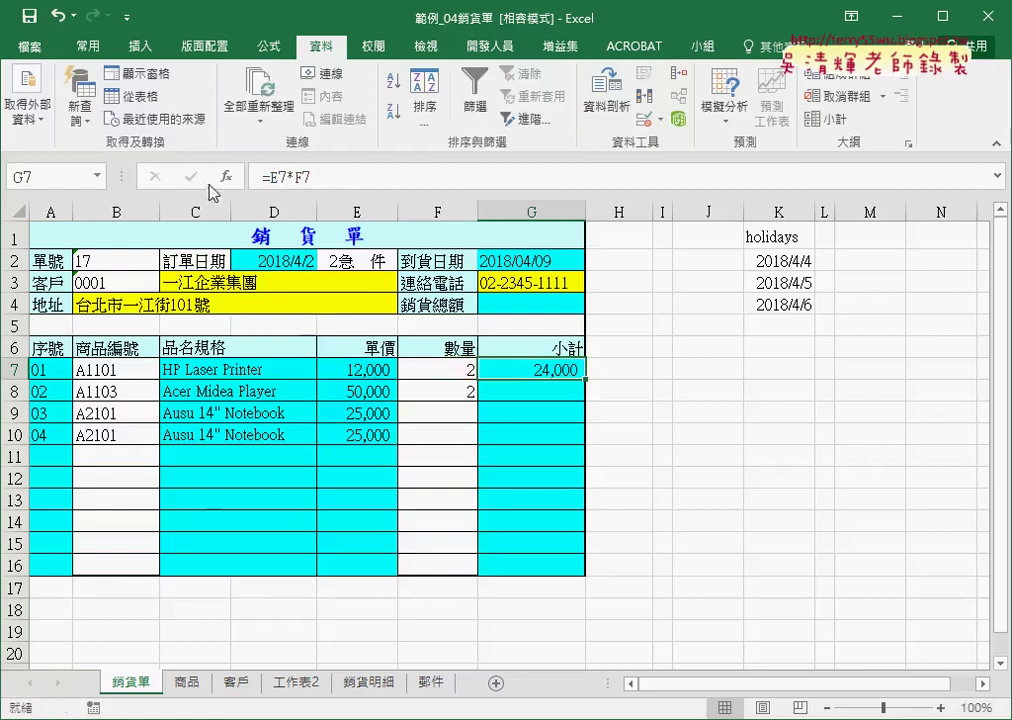
left_click_drag(584, 381, 576, 570)
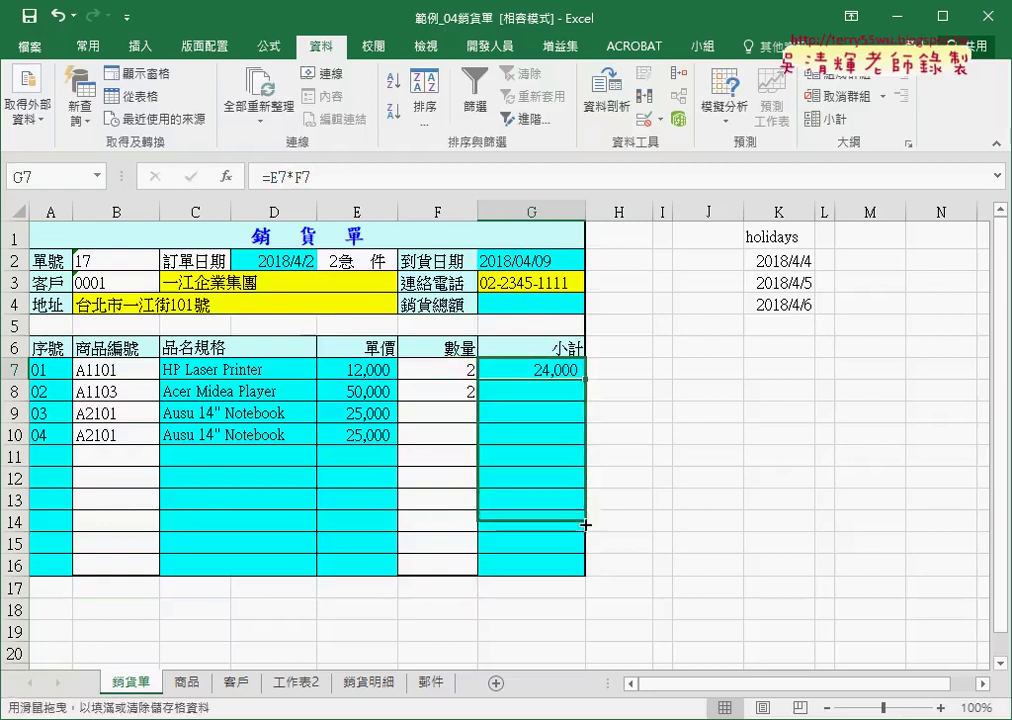
Remove E7*F7 from G7's formula and insert the IF function in its place.
left_click(560, 369)
left_click_drag(270, 176, 311, 176)
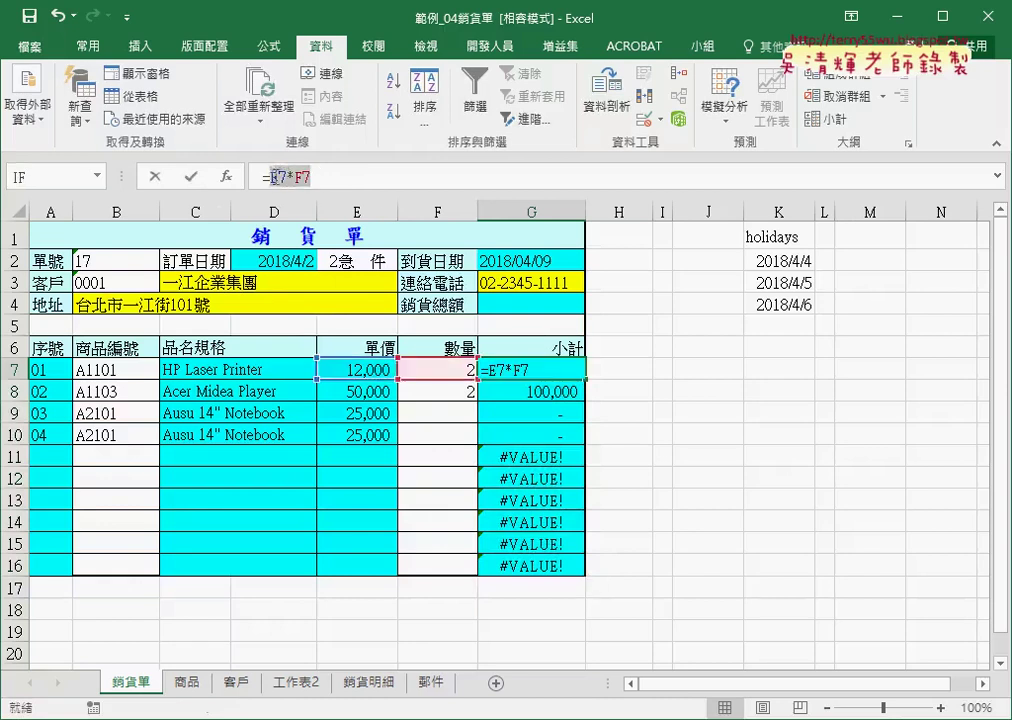
right_click(282, 181)
key("Escape")
left_click(235, 183)
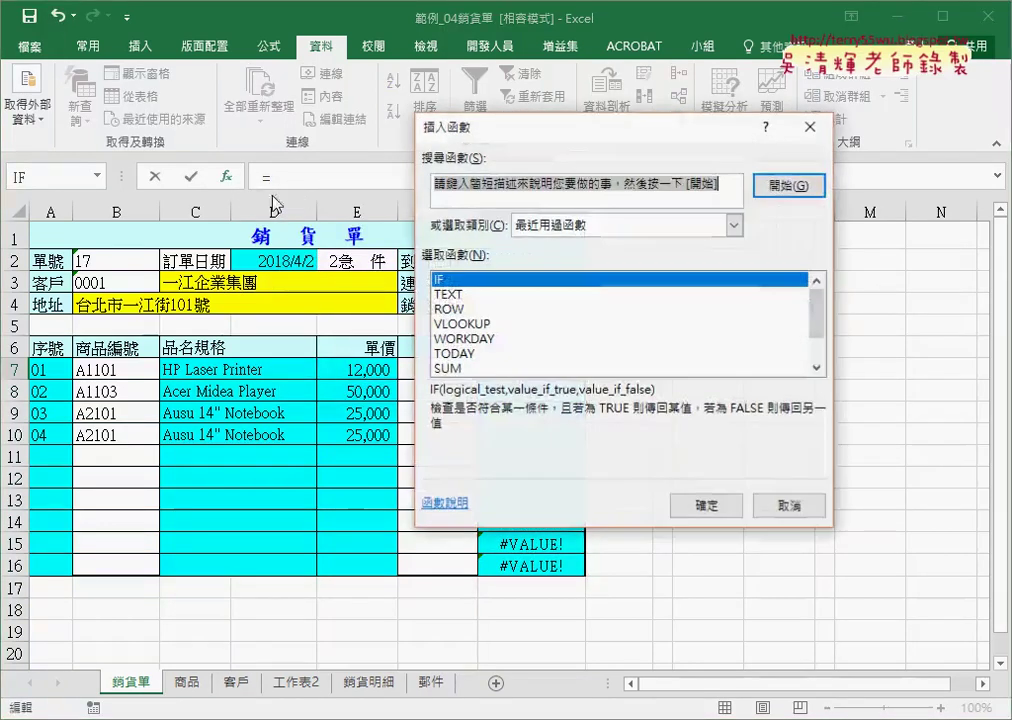
double_click(478, 281)
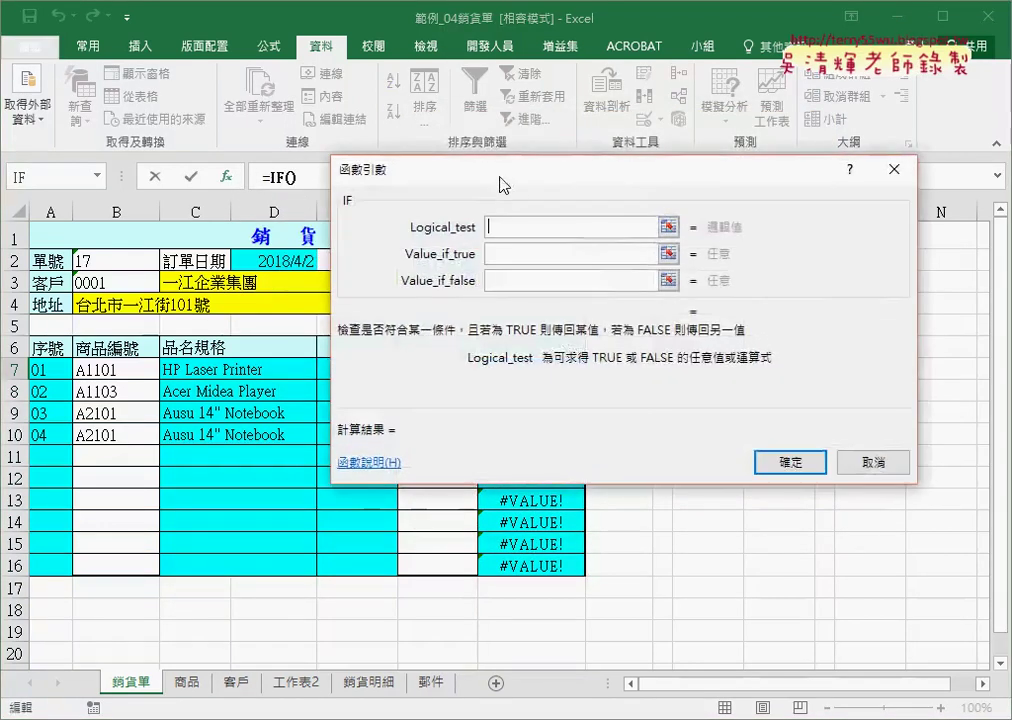
left_click_drag(505, 183, 768, 183)
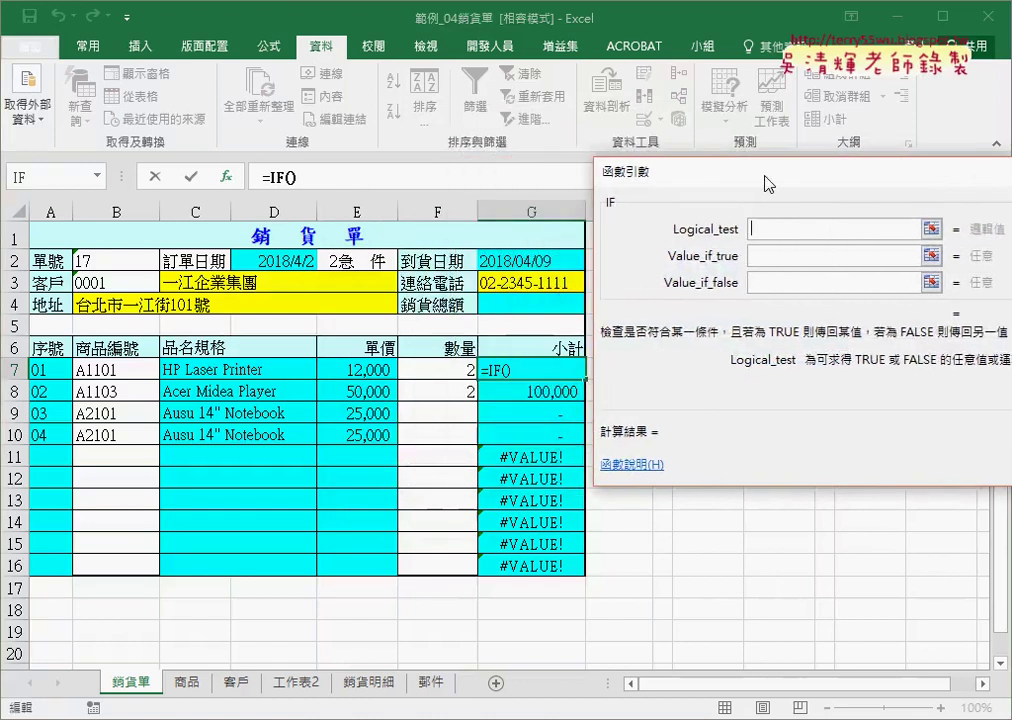
Set G7 to =IF(F7="","",E7*F7) and fill it down to G16.
left_click(445, 370)
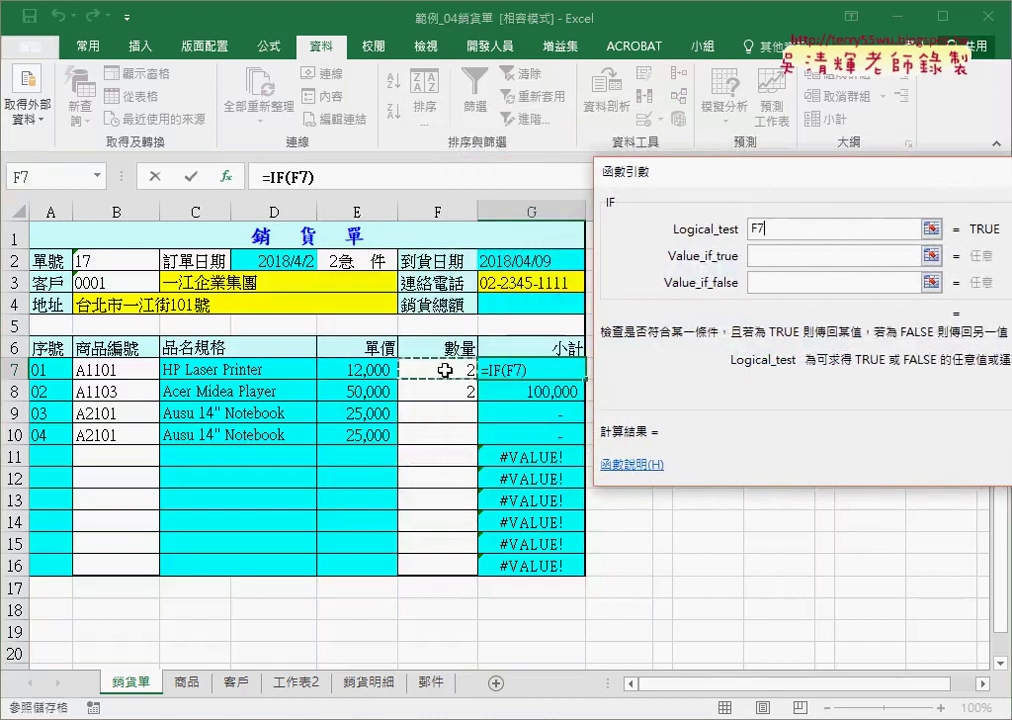
type("=\"\"")
key("Tab")
type("\"\"")
key("Tab")
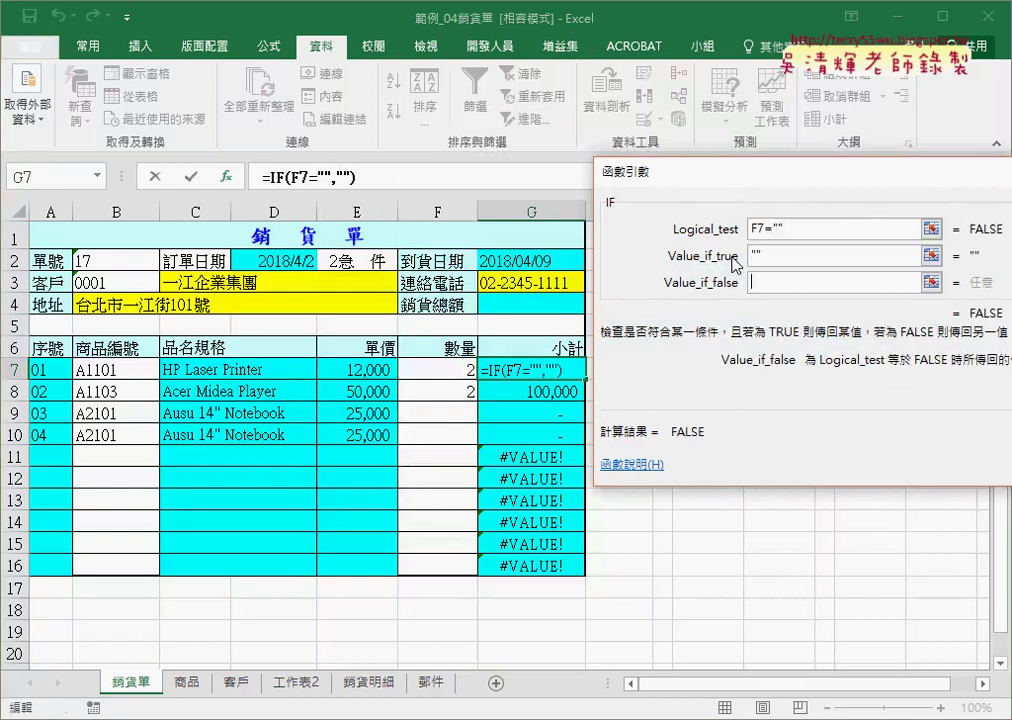
type("E7*F7")
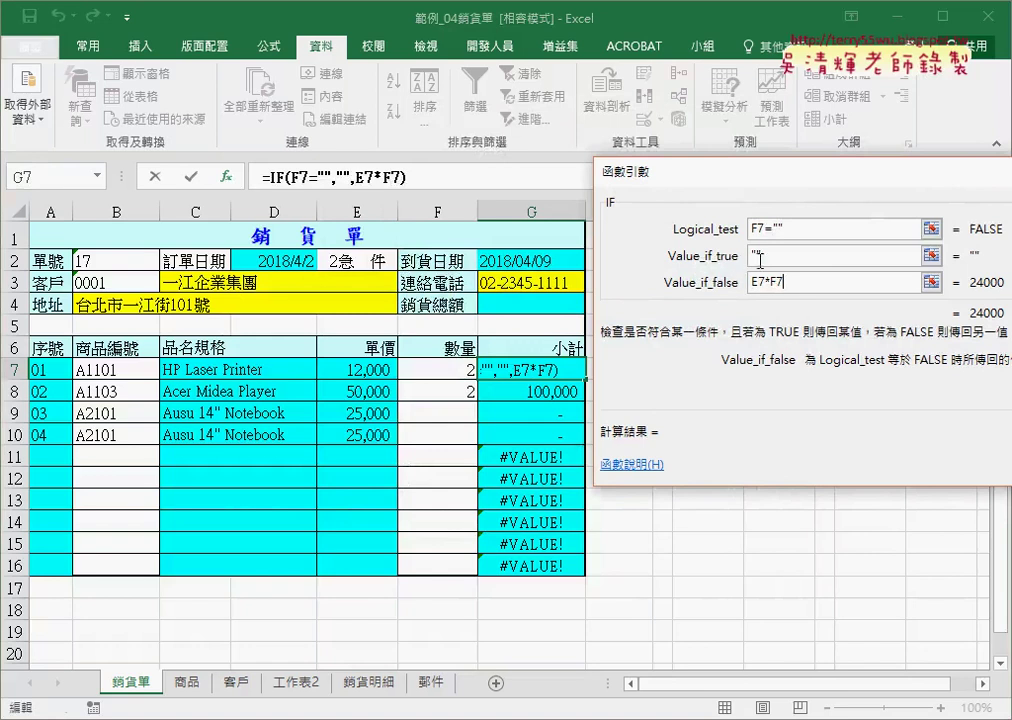
left_click_drag(866, 180, 694, 180)
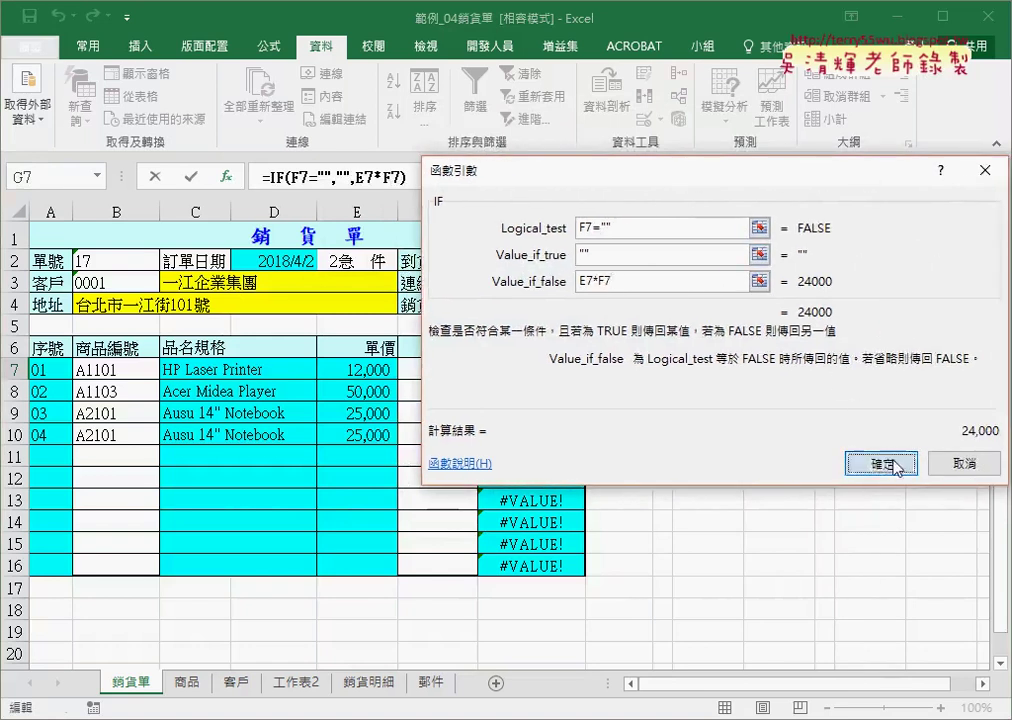
left_click(896, 465)
left_click_drag(585, 380, 585, 575)
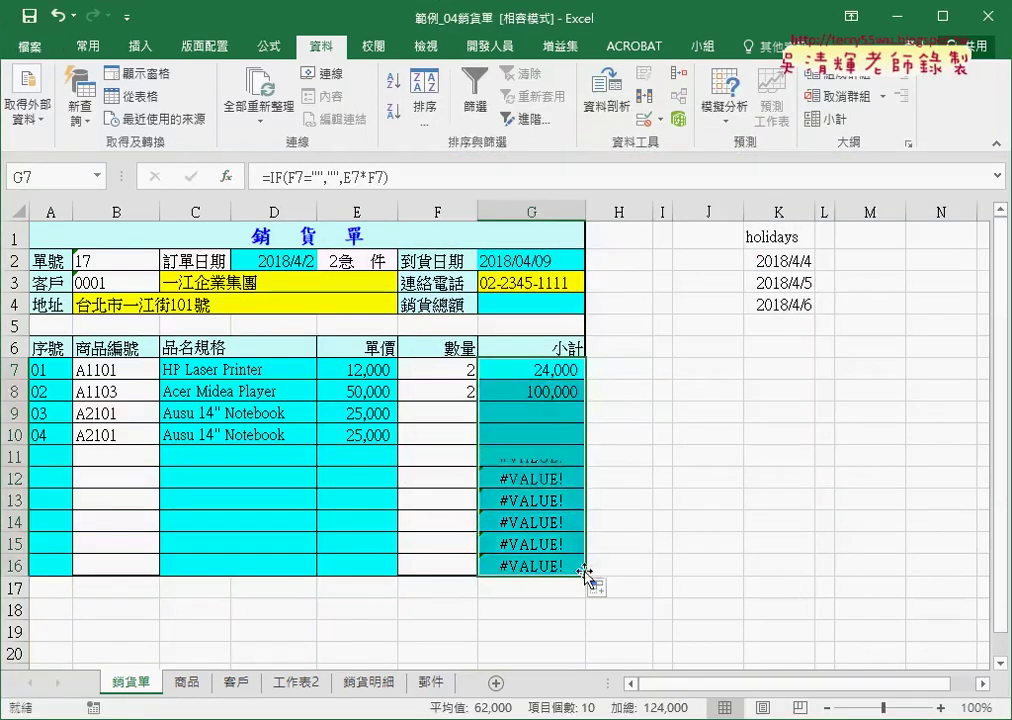
Set quantity 4 in F9 and F10, then clear the trial quantity in F11.
left_click(445, 411)
left_click(486, 413)
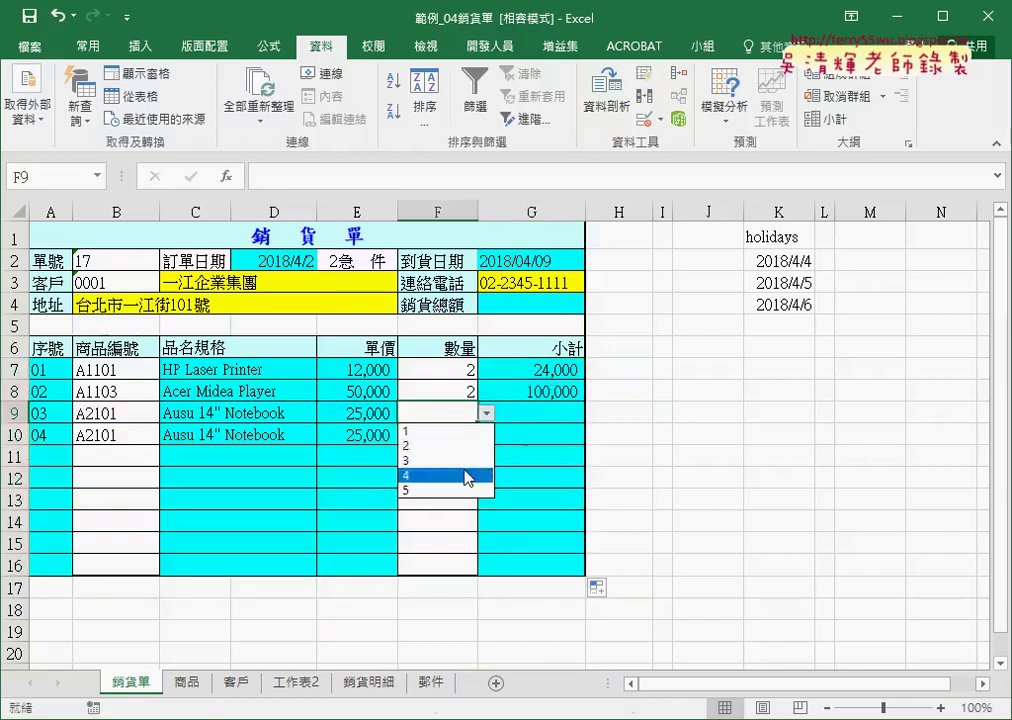
left_click(466, 476)
left_click(463, 440)
left_click(486, 435)
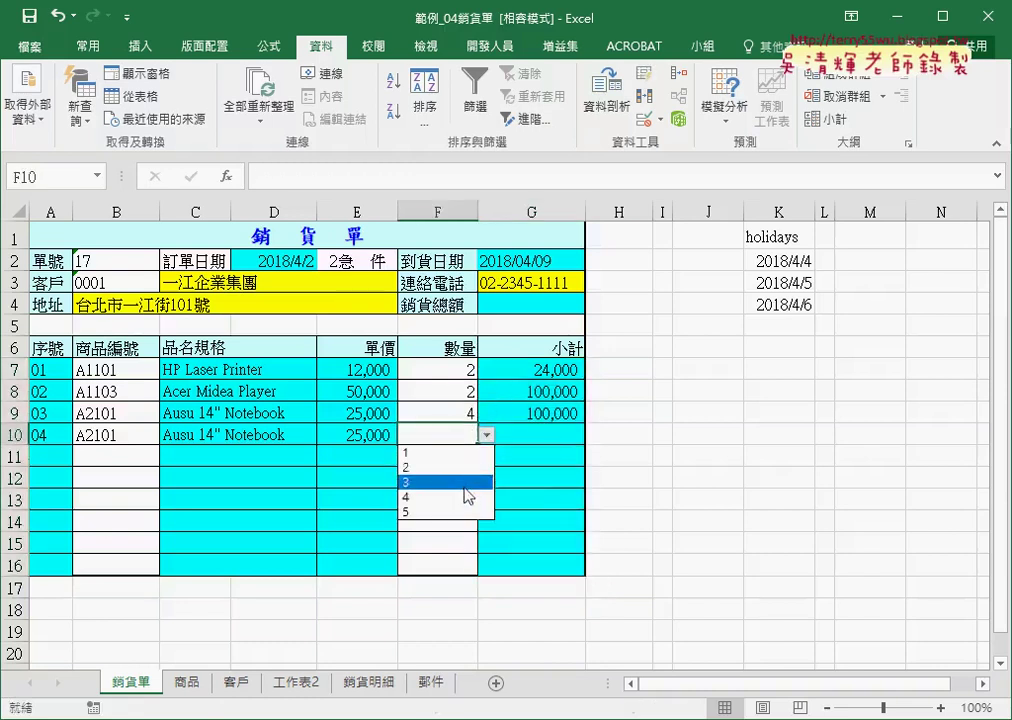
left_click(464, 497)
left_click(455, 462)
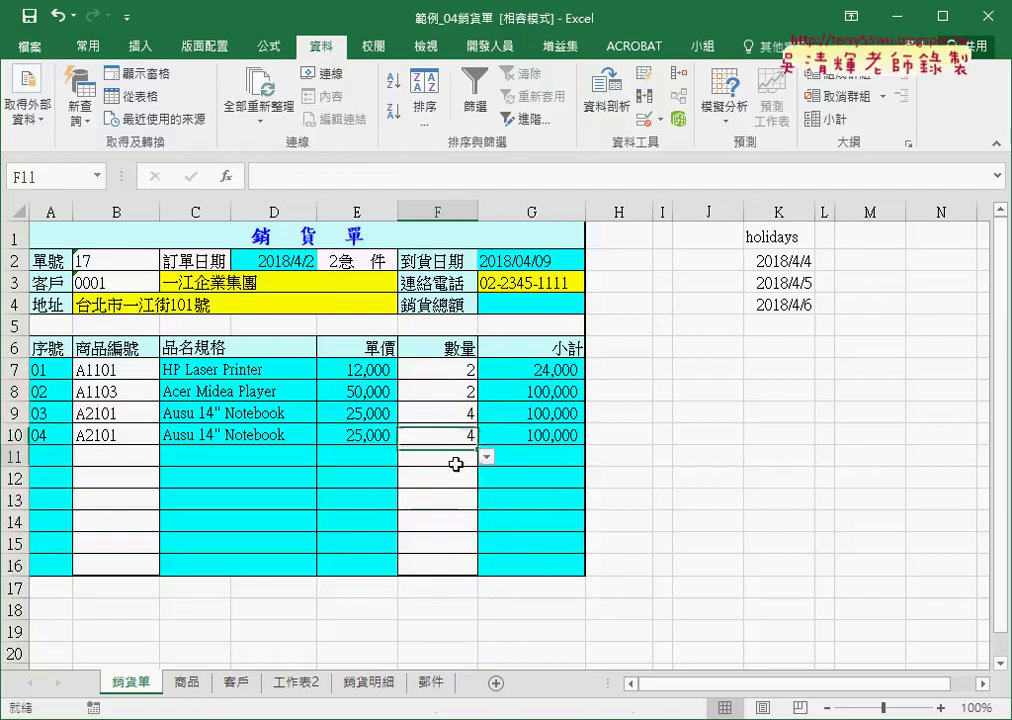
left_click(488, 457)
left_click(452, 514)
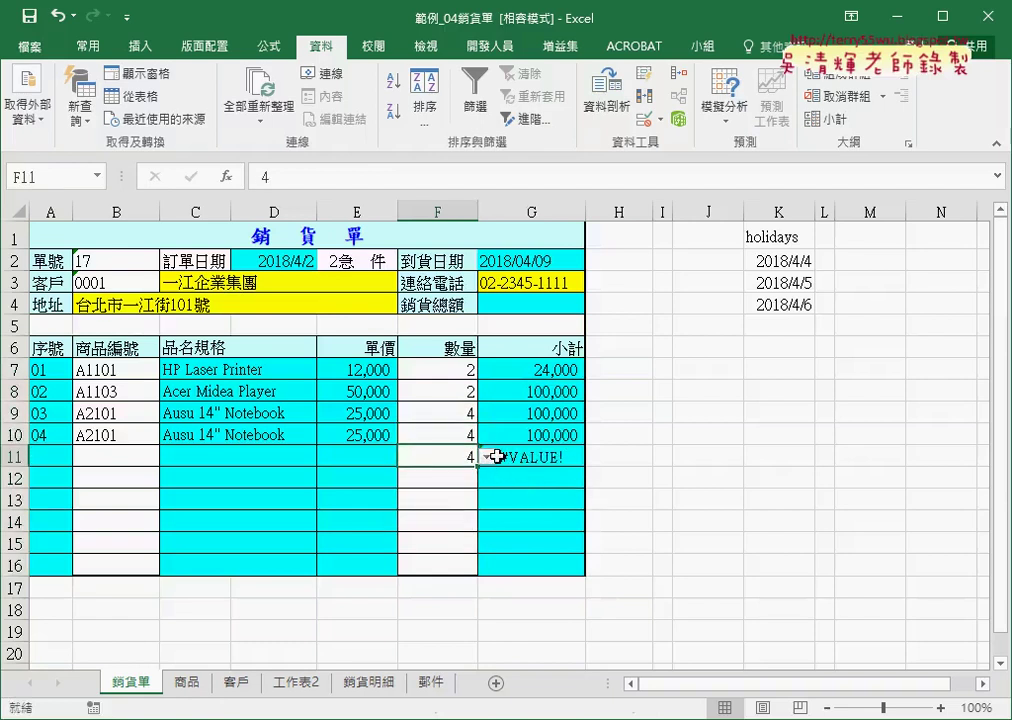
key("Delete")
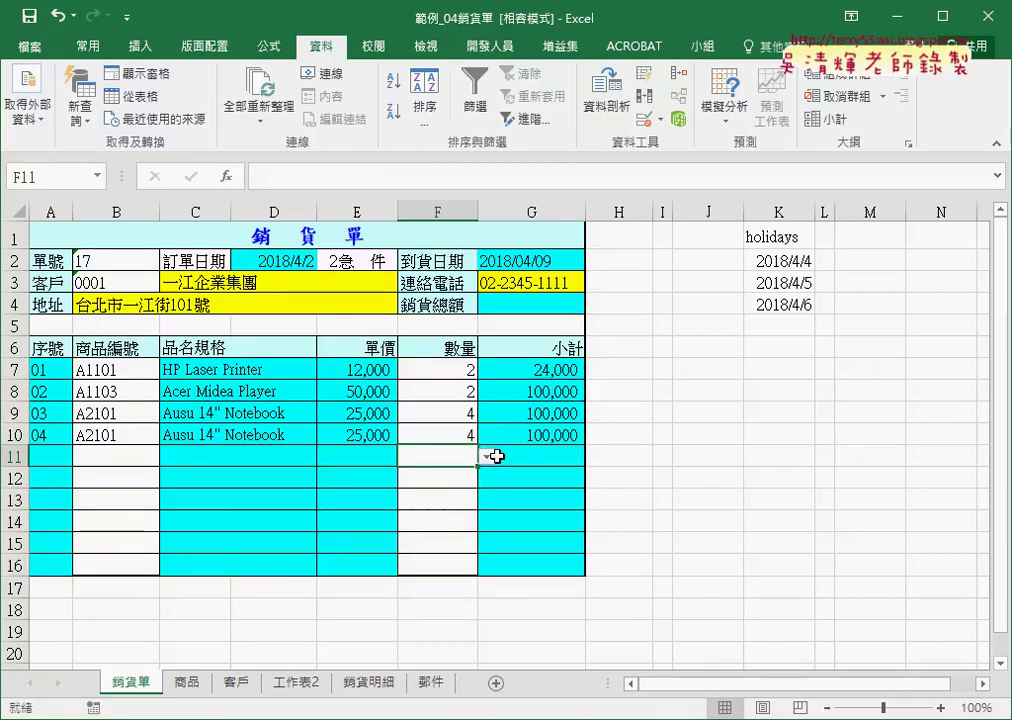
Choose product A2101 in B11 with quantity 4, then select row 15 on the 銷貨明細 sheet.
left_click(61, 458)
left_click(138, 461)
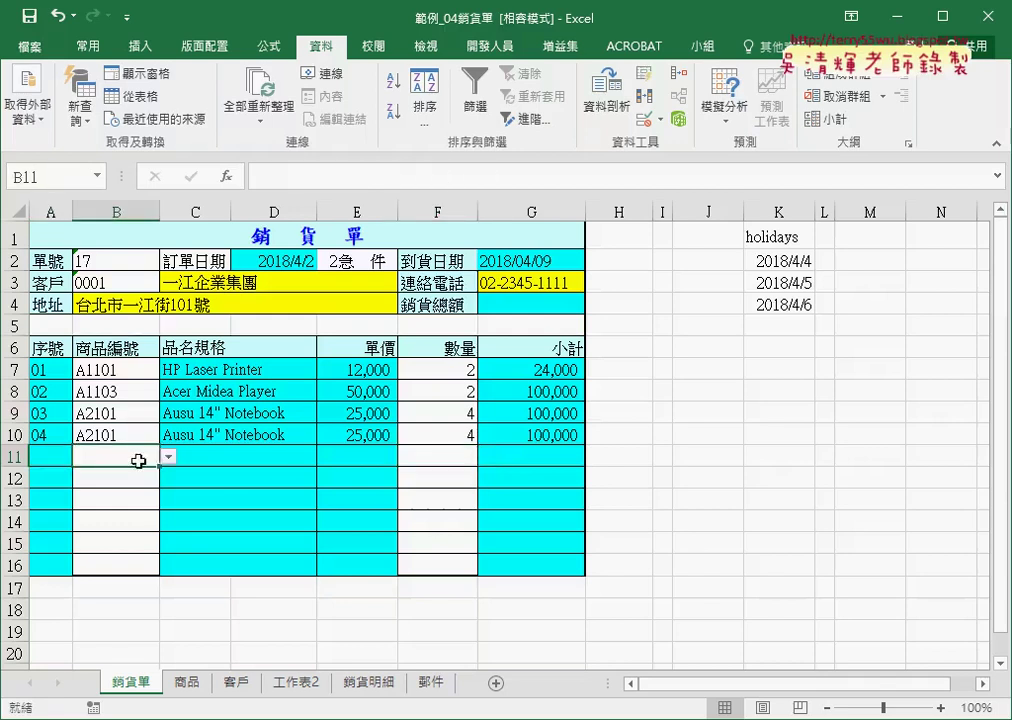
left_click(168, 456)
left_click(153, 505)
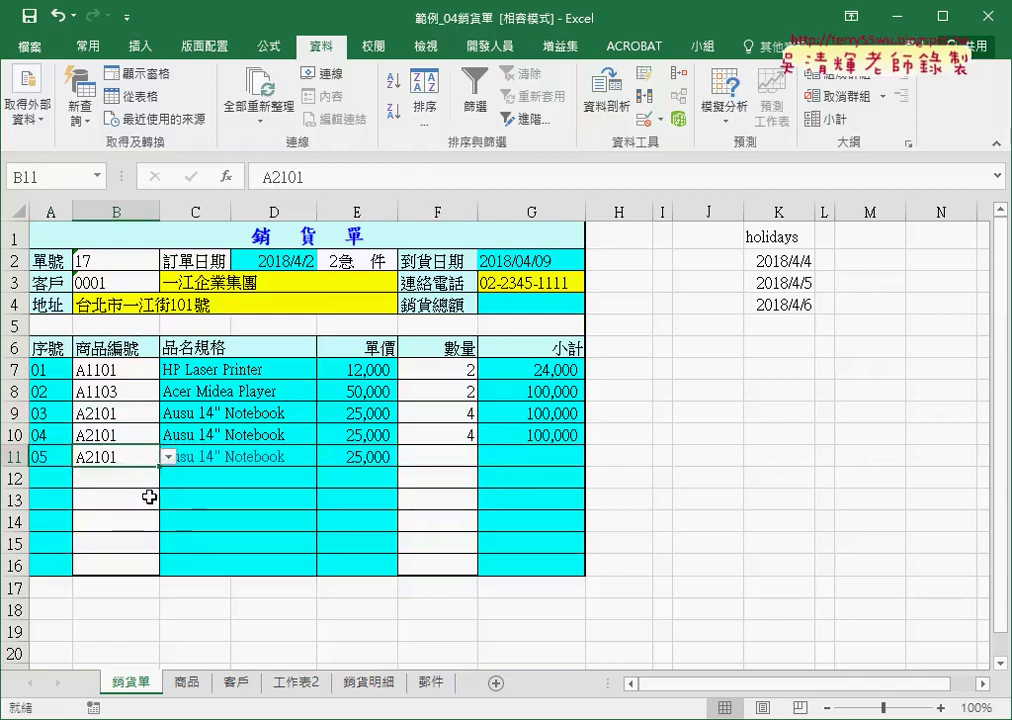
left_click(444, 457)
left_click(487, 457)
left_click(452, 520)
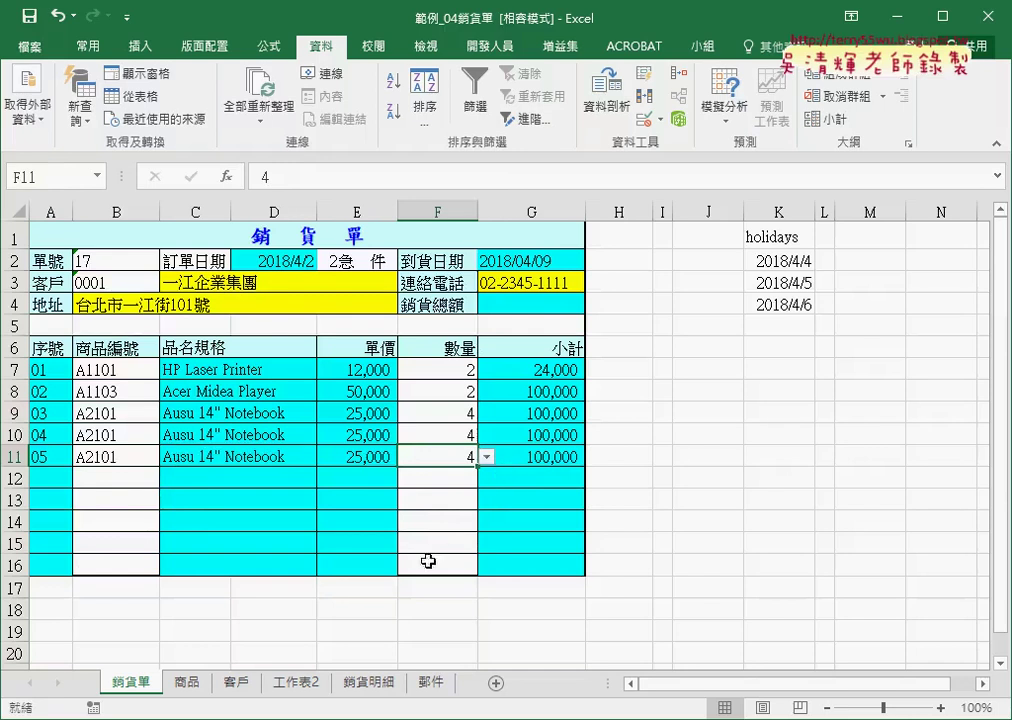
left_click(375, 686)
left_click_drag(66, 537, 791, 538)
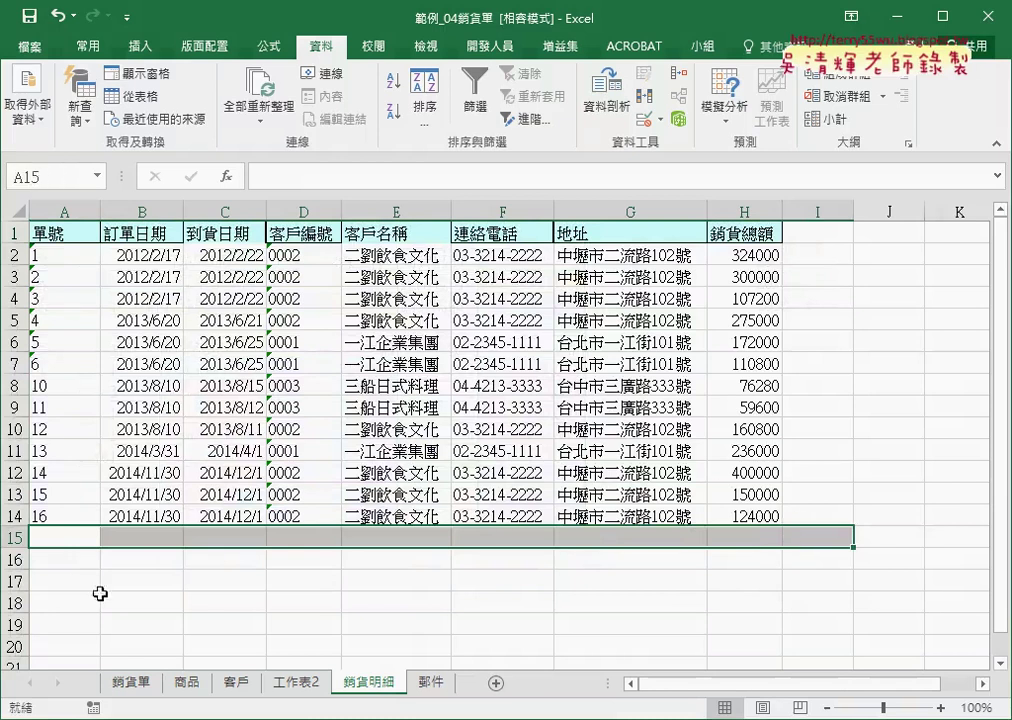
Return to the 銷貨單 form and check B7's product code and C7's VLOOKUP formula.
left_click(136, 684)
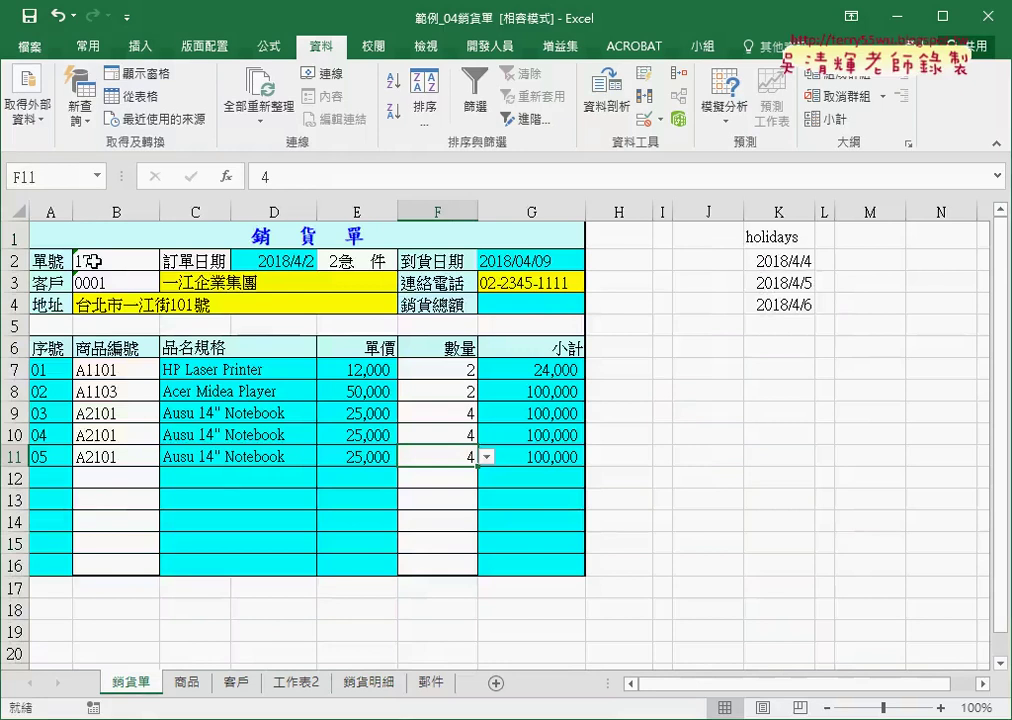
left_click(372, 683)
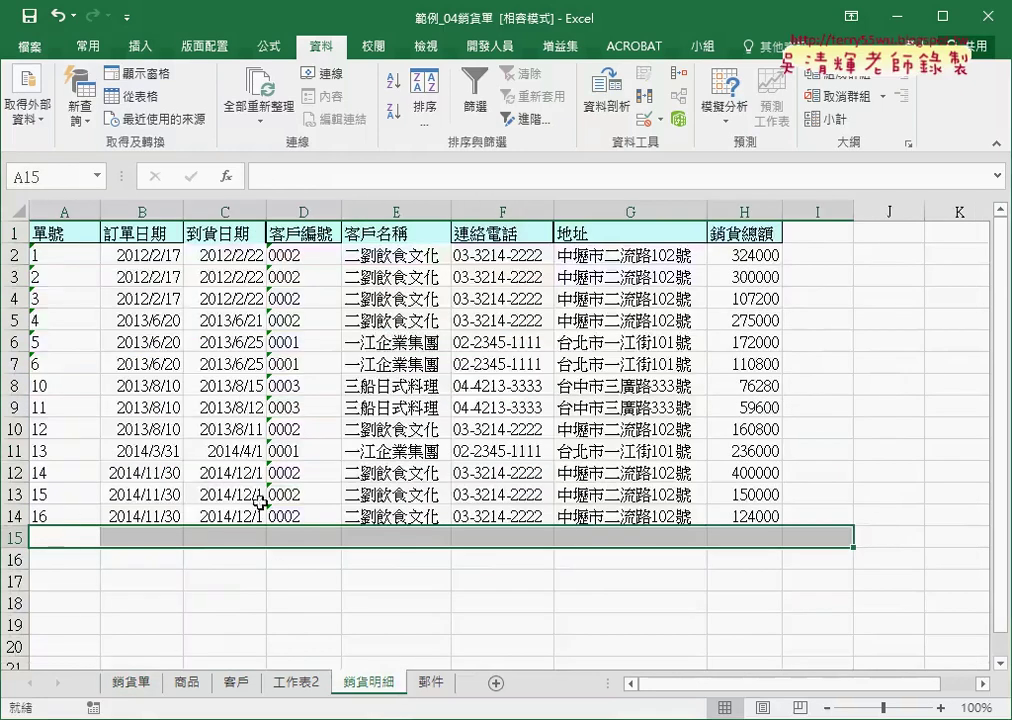
left_click(134, 683)
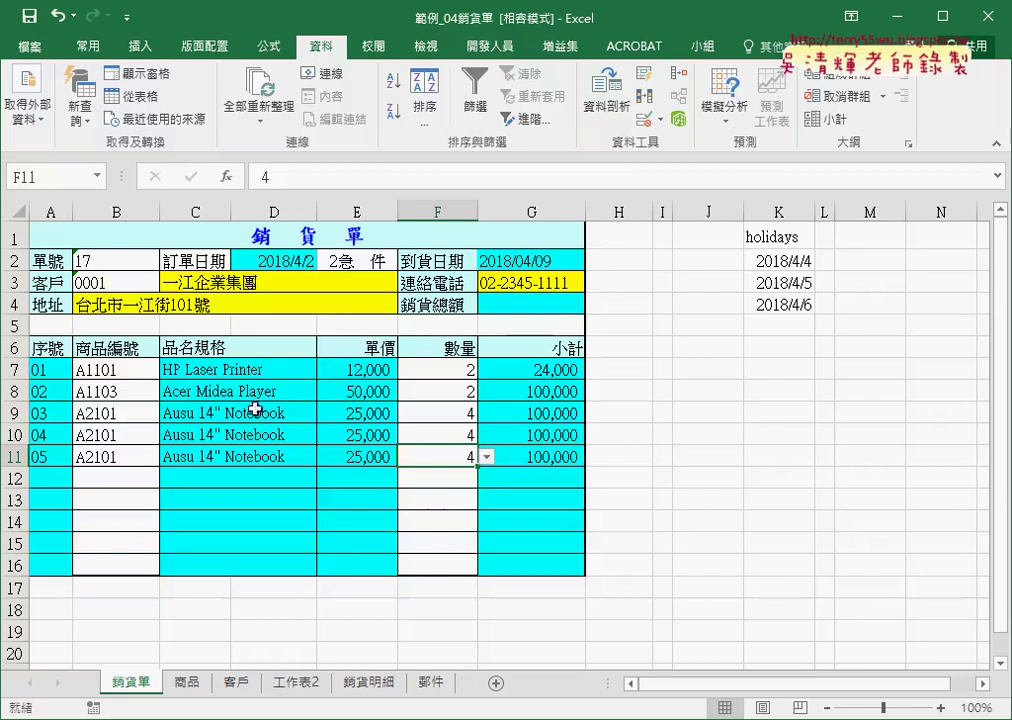
left_click(118, 372)
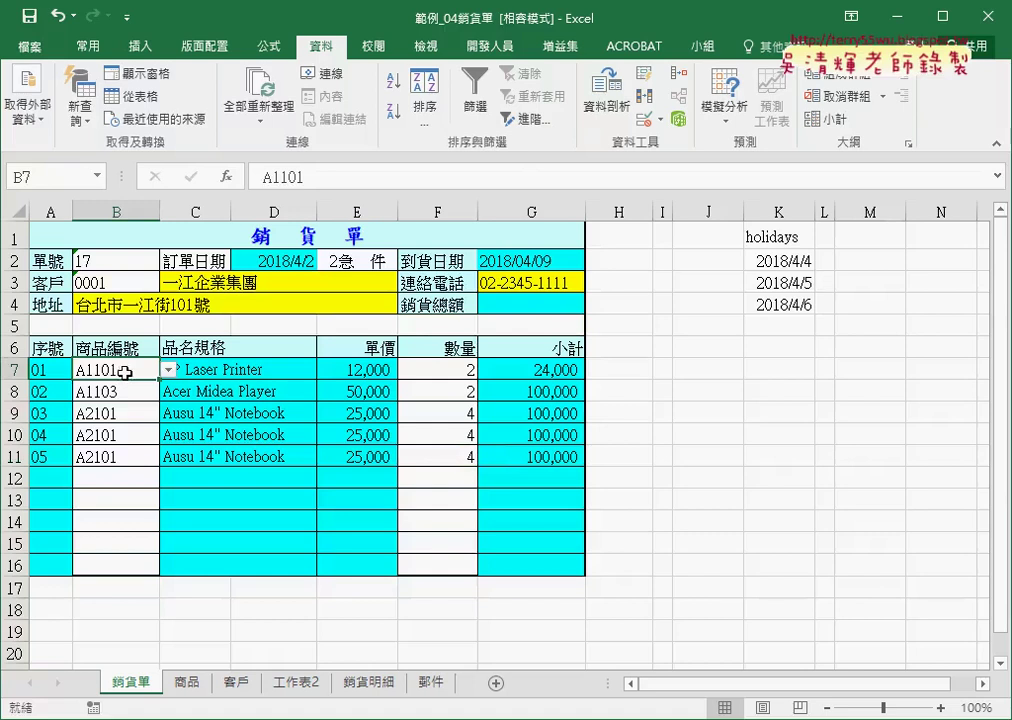
left_click(221, 370)
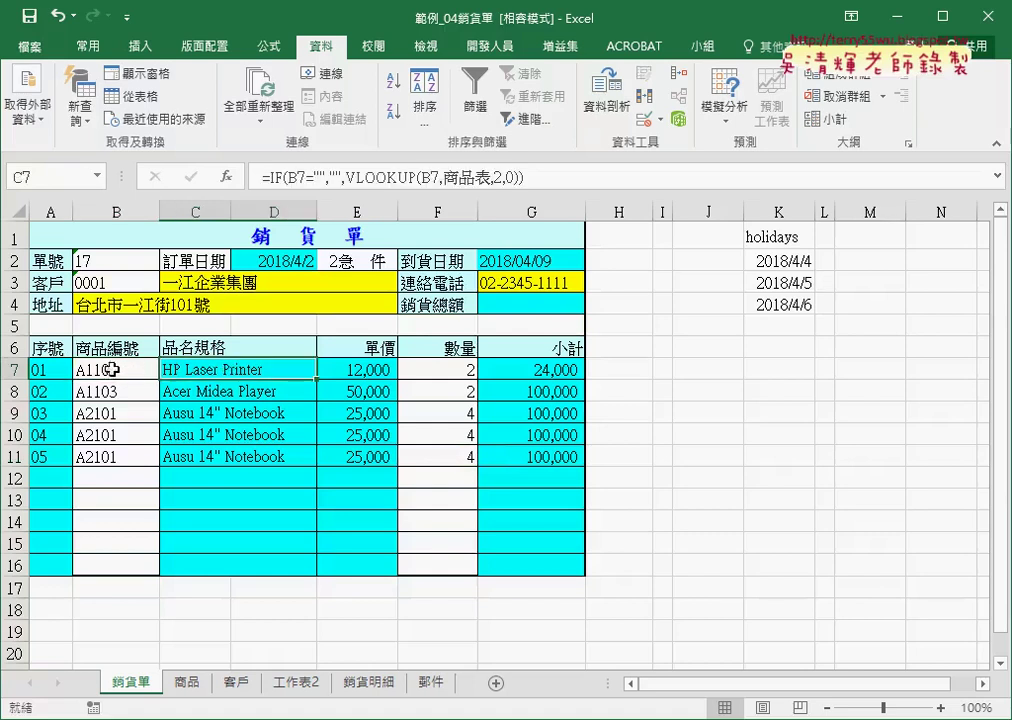